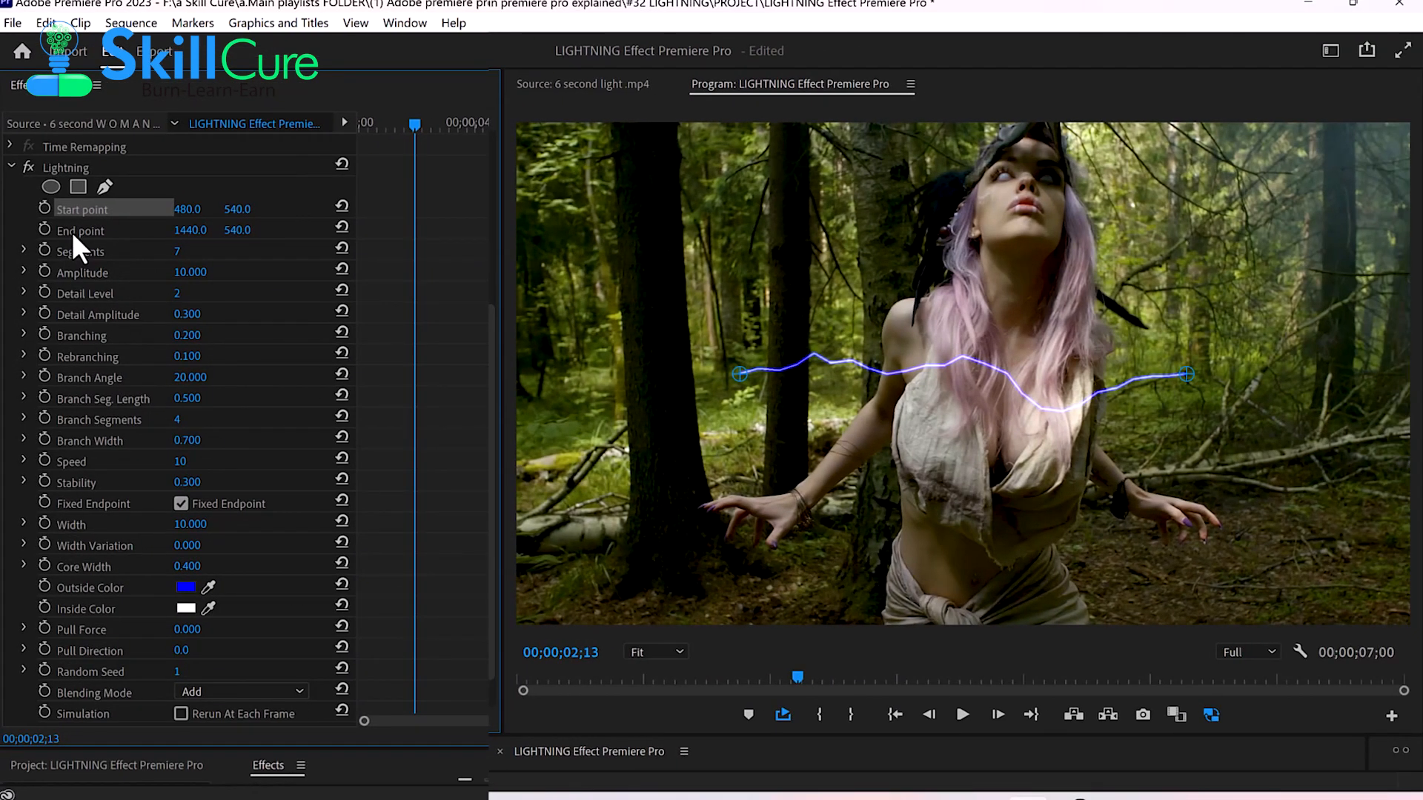
# Step: Try out Lightning Start point and End point positions, ending at about 135.4, 238.2 and 1466.0, 722.0
pyautogui.click(73, 232)
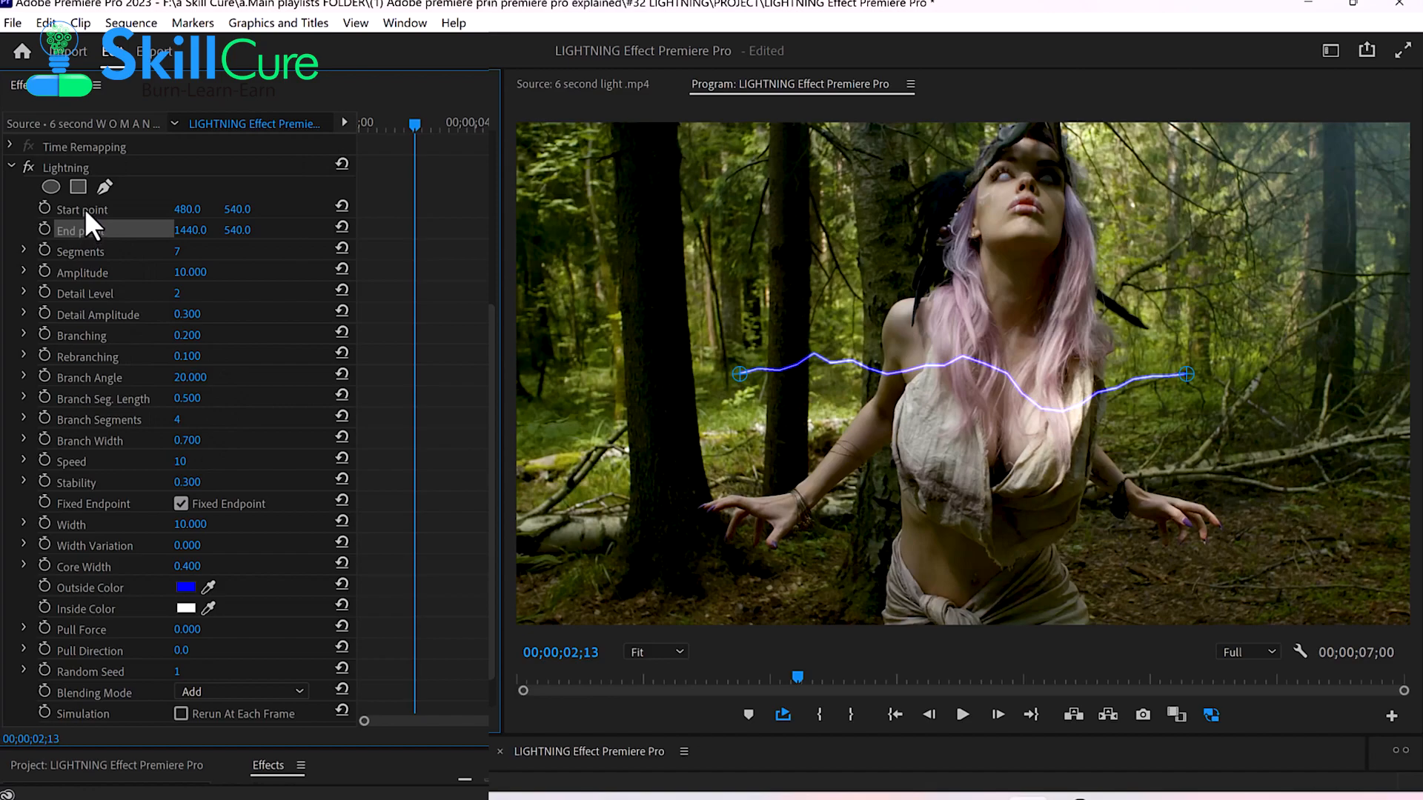
pyautogui.click(85, 208)
pyautogui.moveTo(185, 209); pyautogui.dragTo(78, 211)
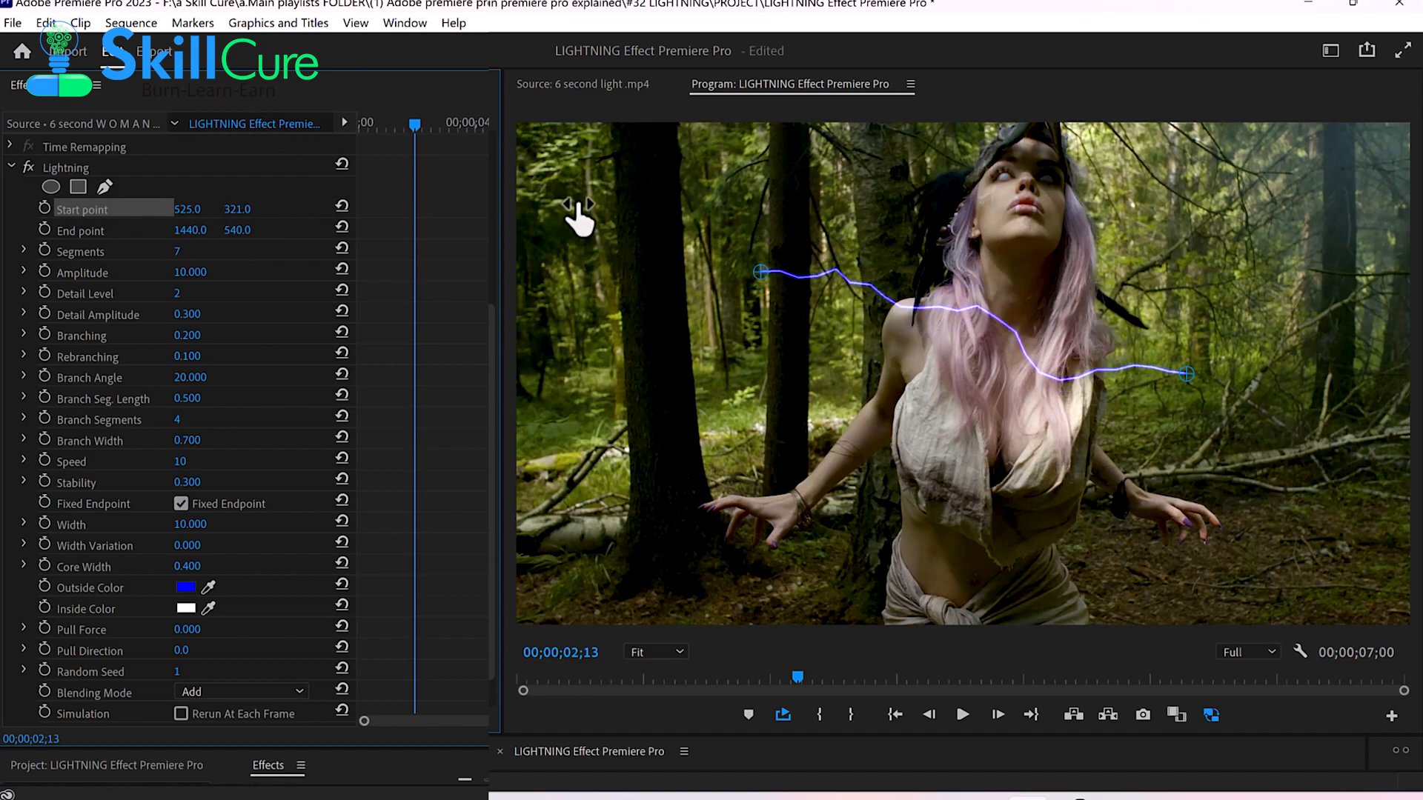
pyautogui.moveTo(760, 270); pyautogui.dragTo(770, 203)
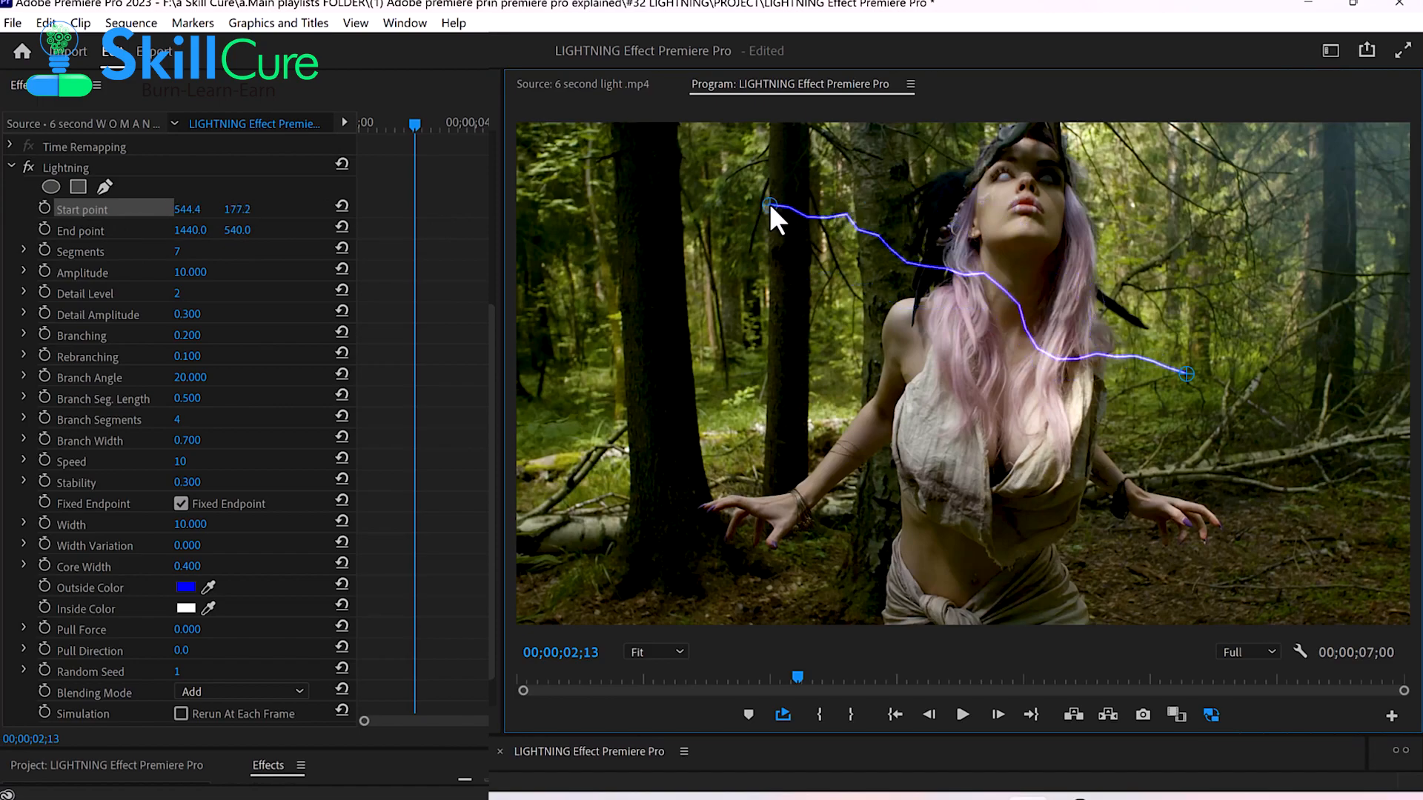
pyautogui.moveTo(244, 210); pyautogui.dragTo(18, 211)
pyautogui.moveTo(243, 212); pyautogui.dragTo(332, 230)
pyautogui.click(46, 232)
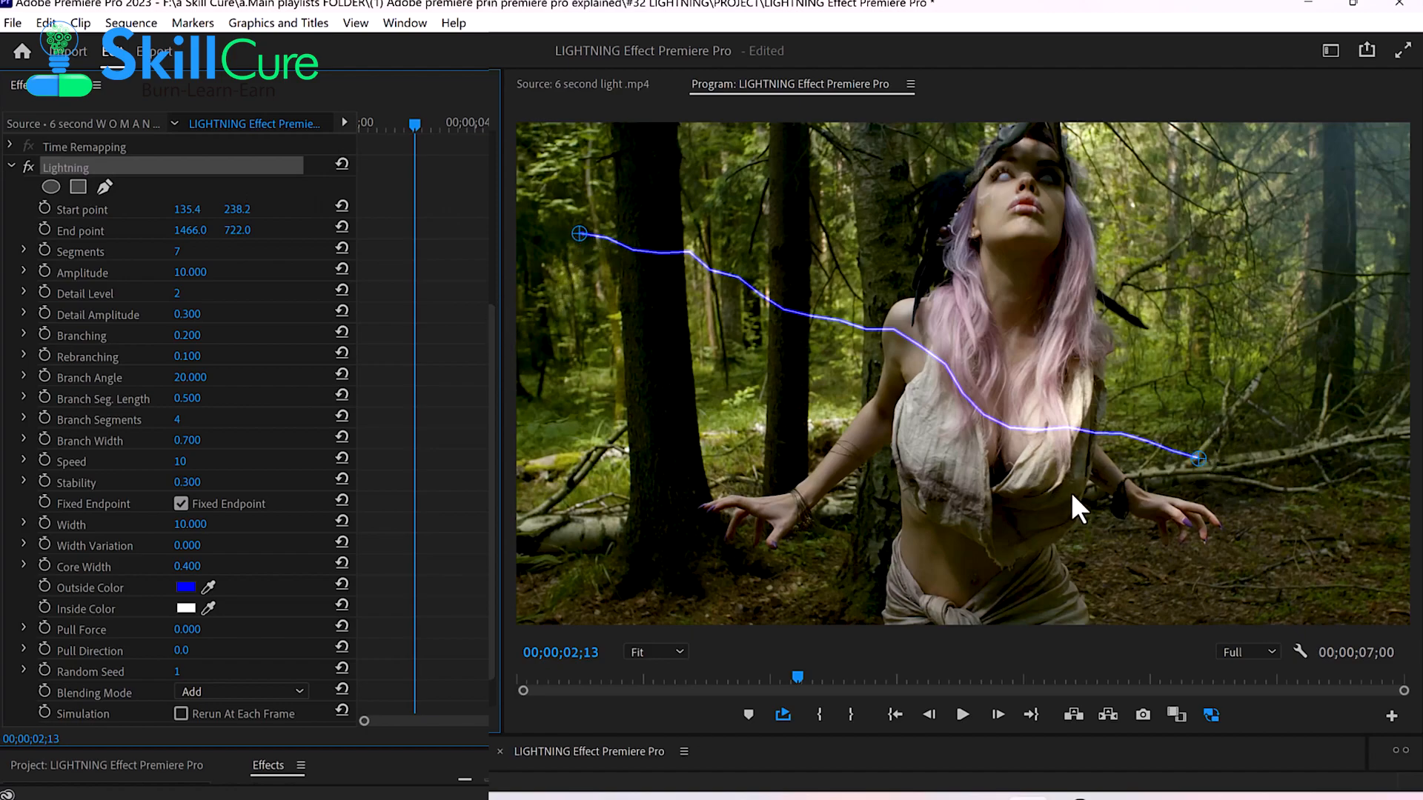
# Step: Try moving the lightning's endpoints directly in the preview, so that the bolt runs along the tree trunk
pyautogui.moveTo(576, 234); pyautogui.dragTo(579, 286)
pyautogui.moveTo(594, 341); pyautogui.dragTo(633, 515)
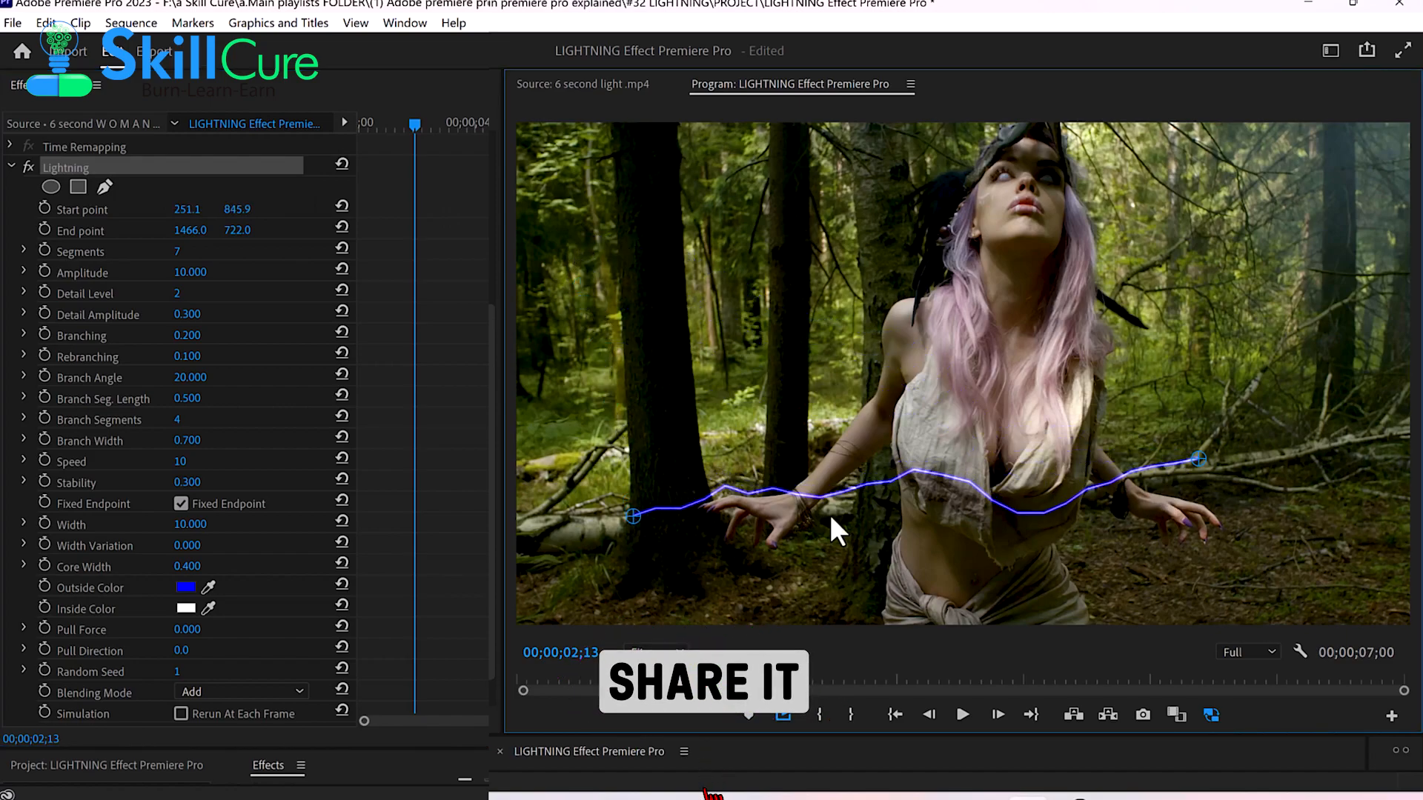
pyautogui.moveTo(1199, 459); pyautogui.dragTo(690, 230)
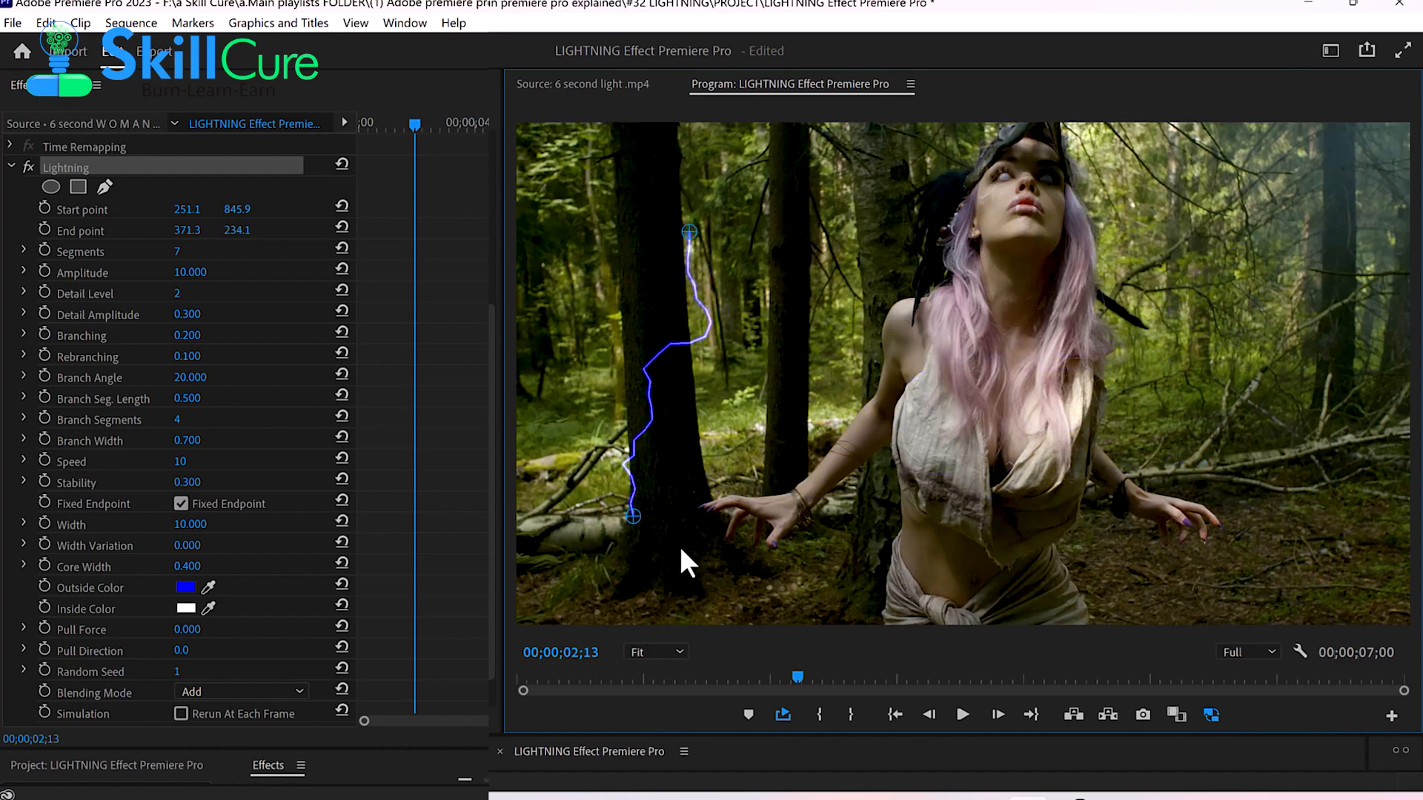
pyautogui.moveTo(625, 521); pyautogui.dragTo(713, 531)
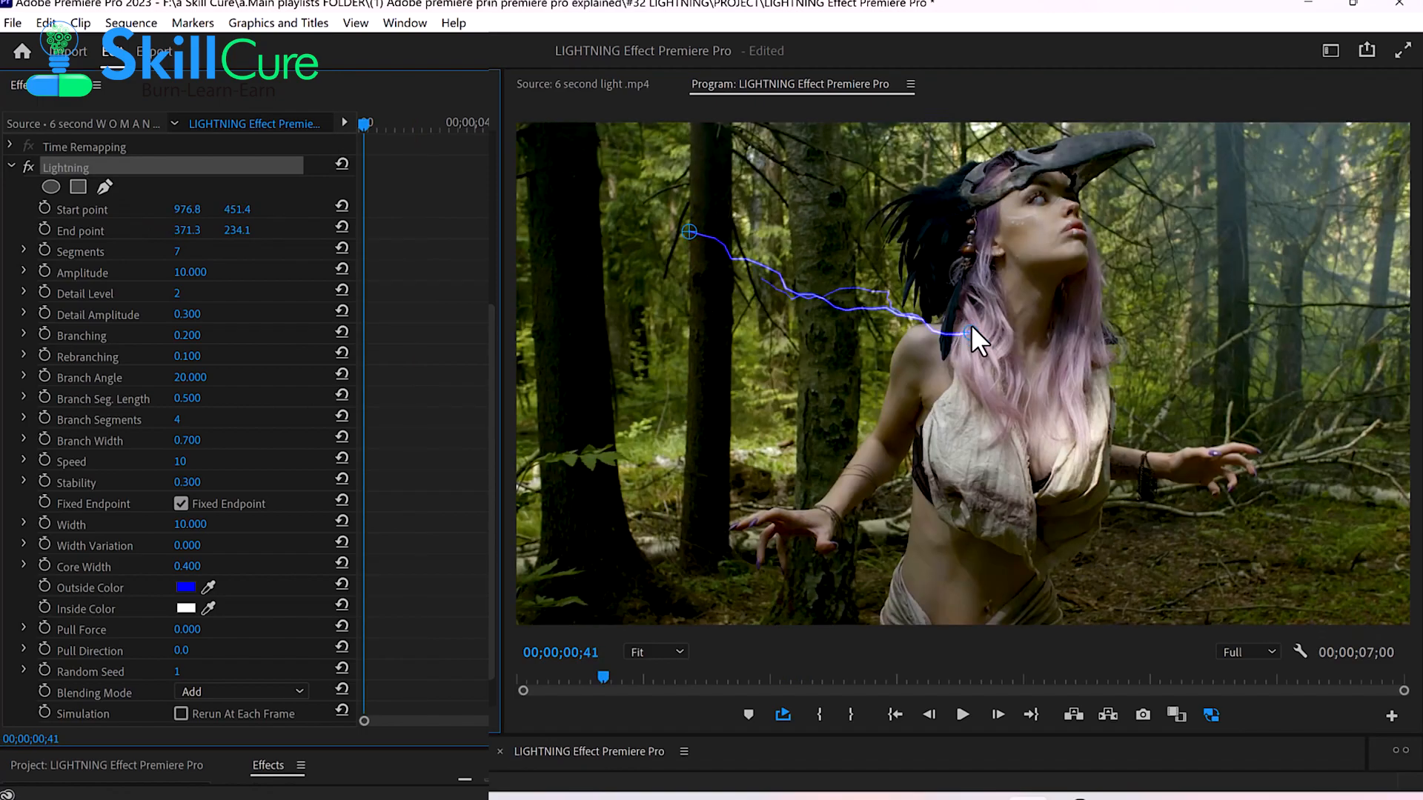
# Step: Run the lightning from the woman's eye (about 1124.6, 164.5) to the ground (about 1827.2, 978.8) and enable keyframing for both points at 00;00;00;41
pyautogui.moveTo(971, 327); pyautogui.dragTo(1039, 198)
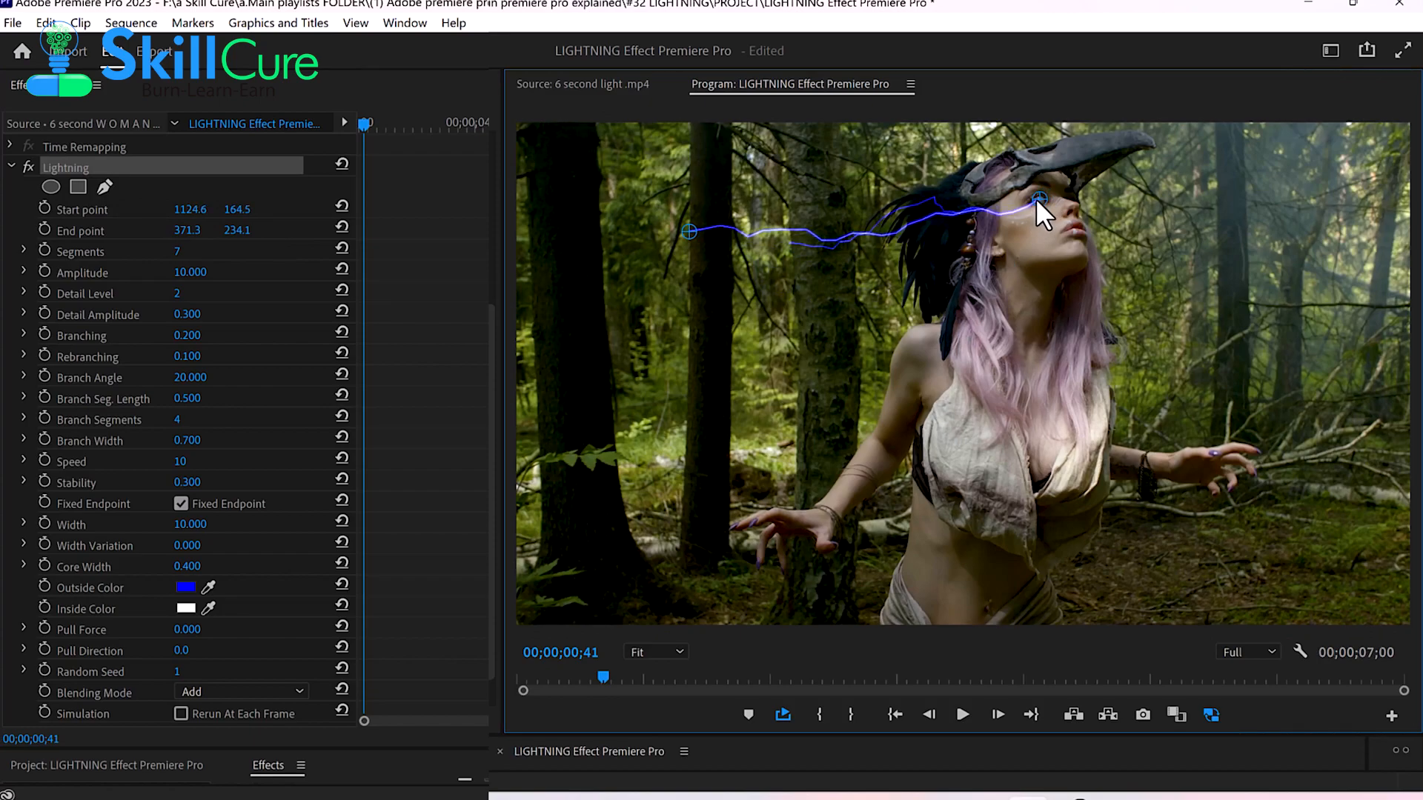
pyautogui.moveTo(692, 232); pyautogui.dragTo(1367, 577)
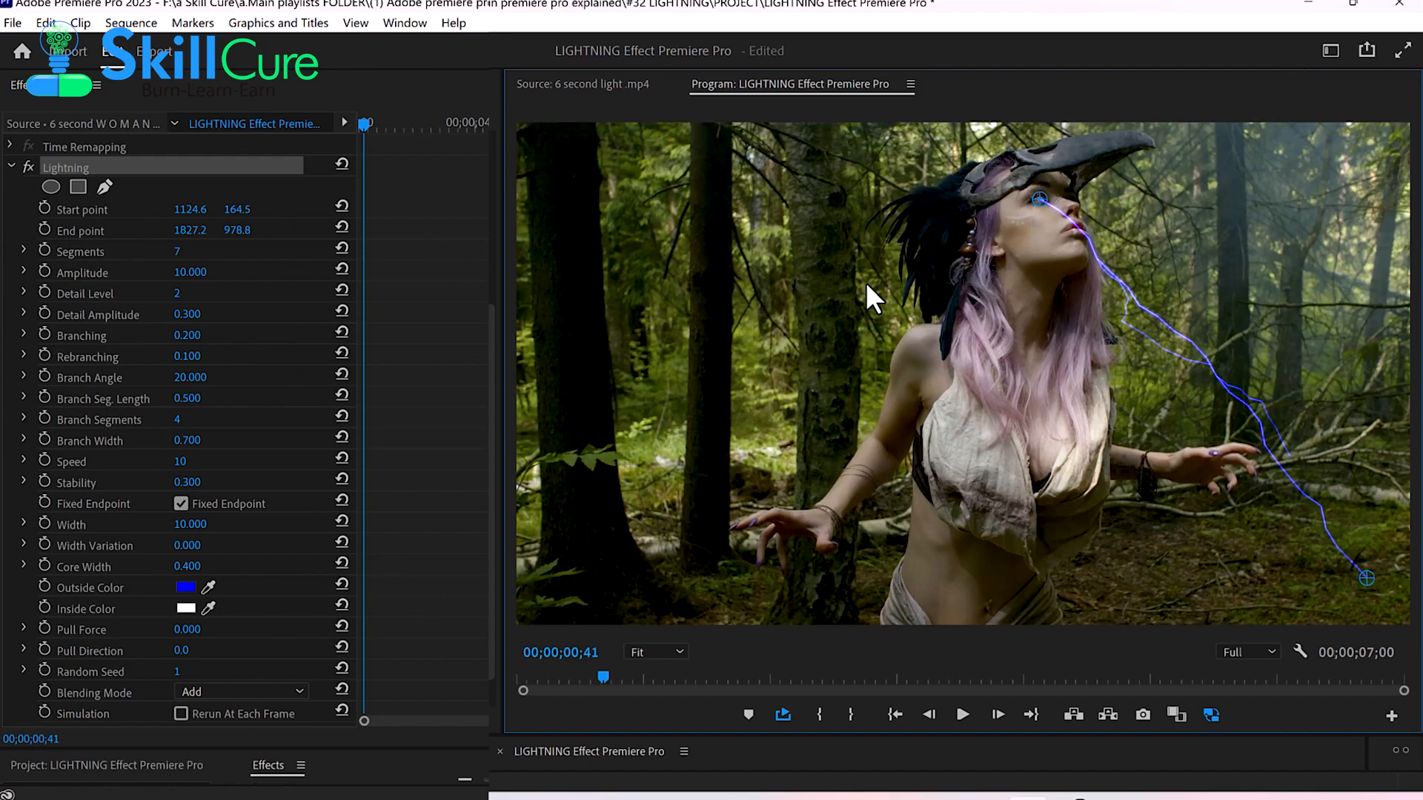
pyautogui.click(47, 203)
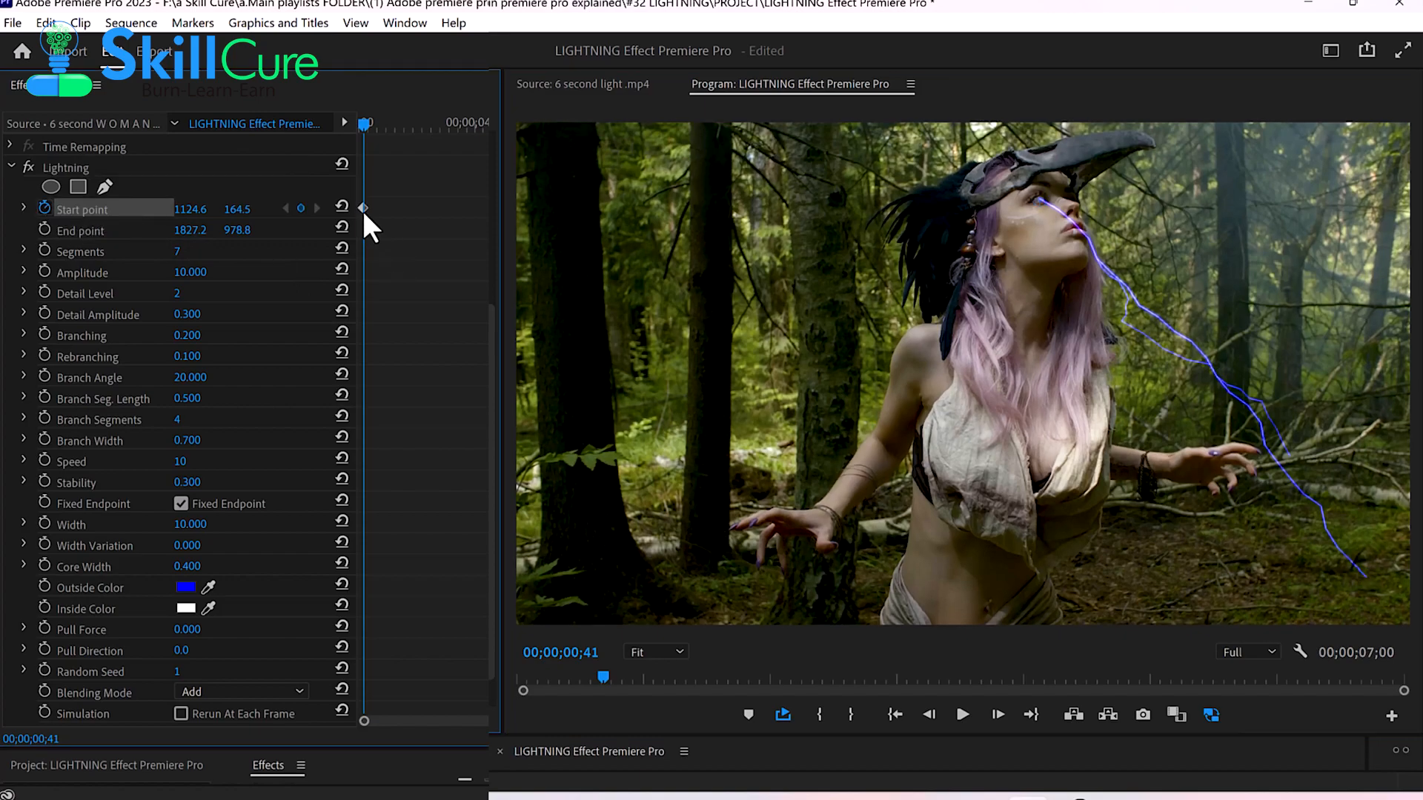
pyautogui.click(43, 229)
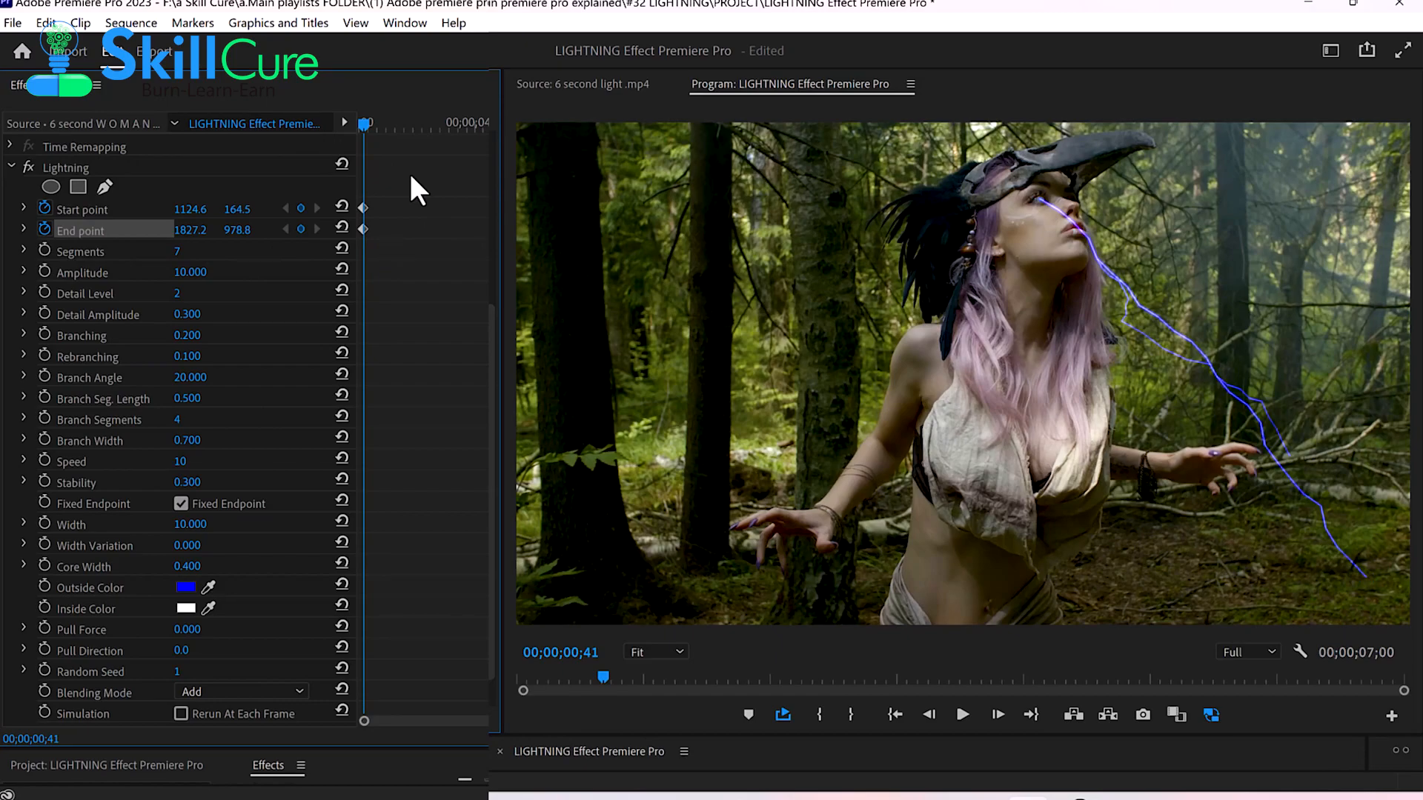
# Step: Keyframe the lightning's Start point on the woman's eye at 00;00;00;58, at about 1124.6, 170.9
pyautogui.press('Right')
pyautogui.press('Right')
pyautogui.press('Right')
pyautogui.press('Right')
pyautogui.press('Right')
pyautogui.press('Right')
pyautogui.press('Right')
pyautogui.press('Right')
pyautogui.press('Right')
pyautogui.click(196, 172)
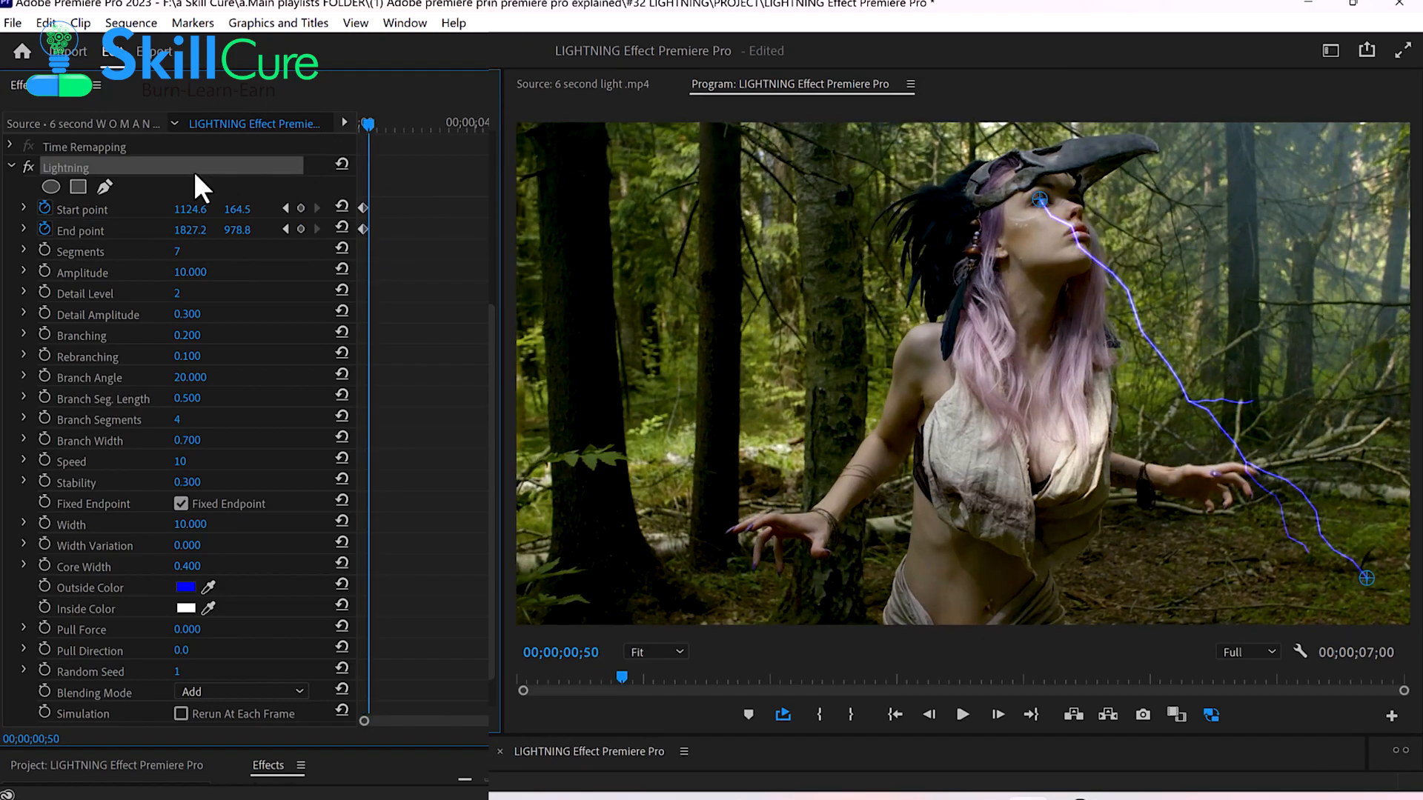
pyautogui.press('Right')
pyautogui.press('Right')
pyautogui.press('Right')
pyautogui.press('Right')
pyautogui.press('Right')
pyautogui.press('Right')
pyautogui.press('Right')
pyautogui.press('Right')
pyautogui.press('Right')
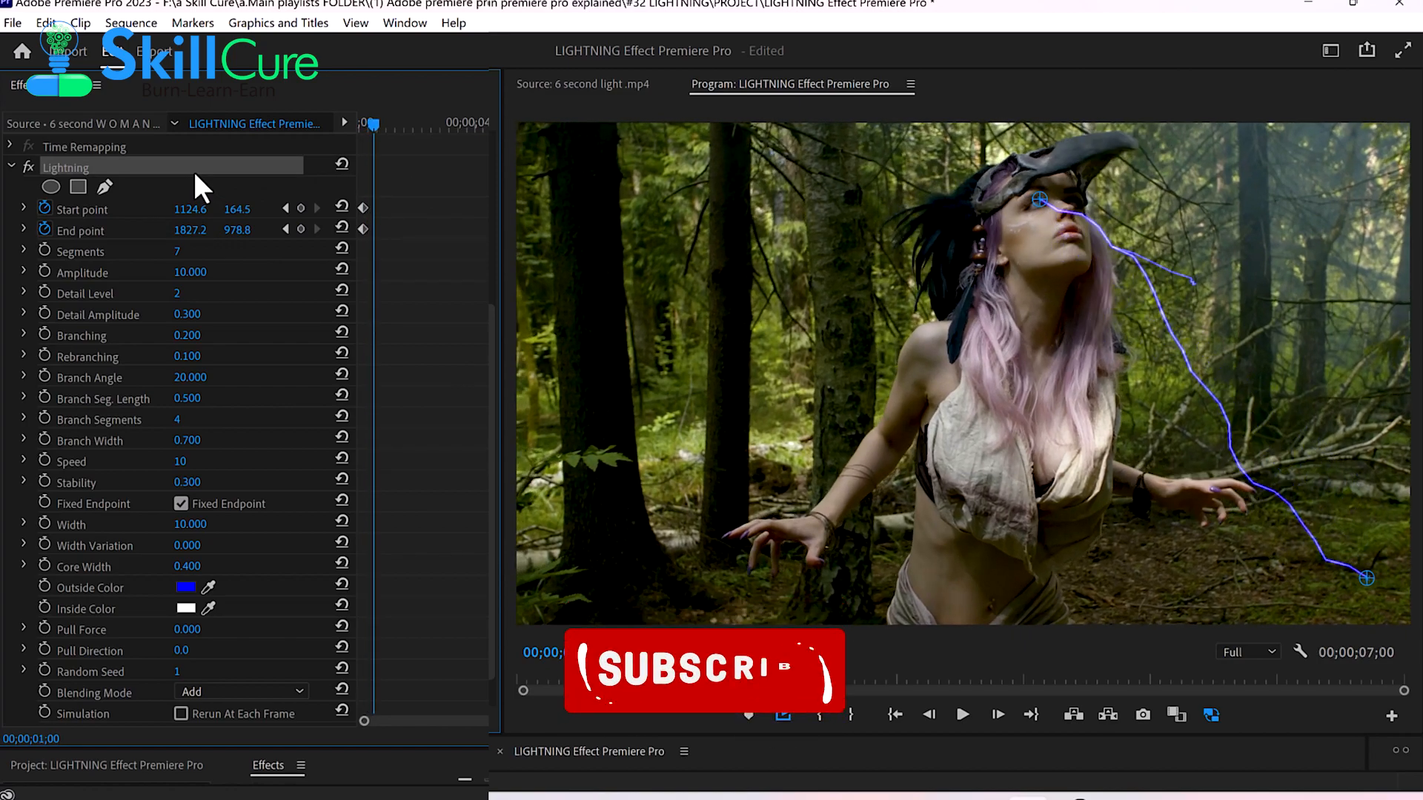
pyautogui.press('Left')
pyautogui.press('Left')
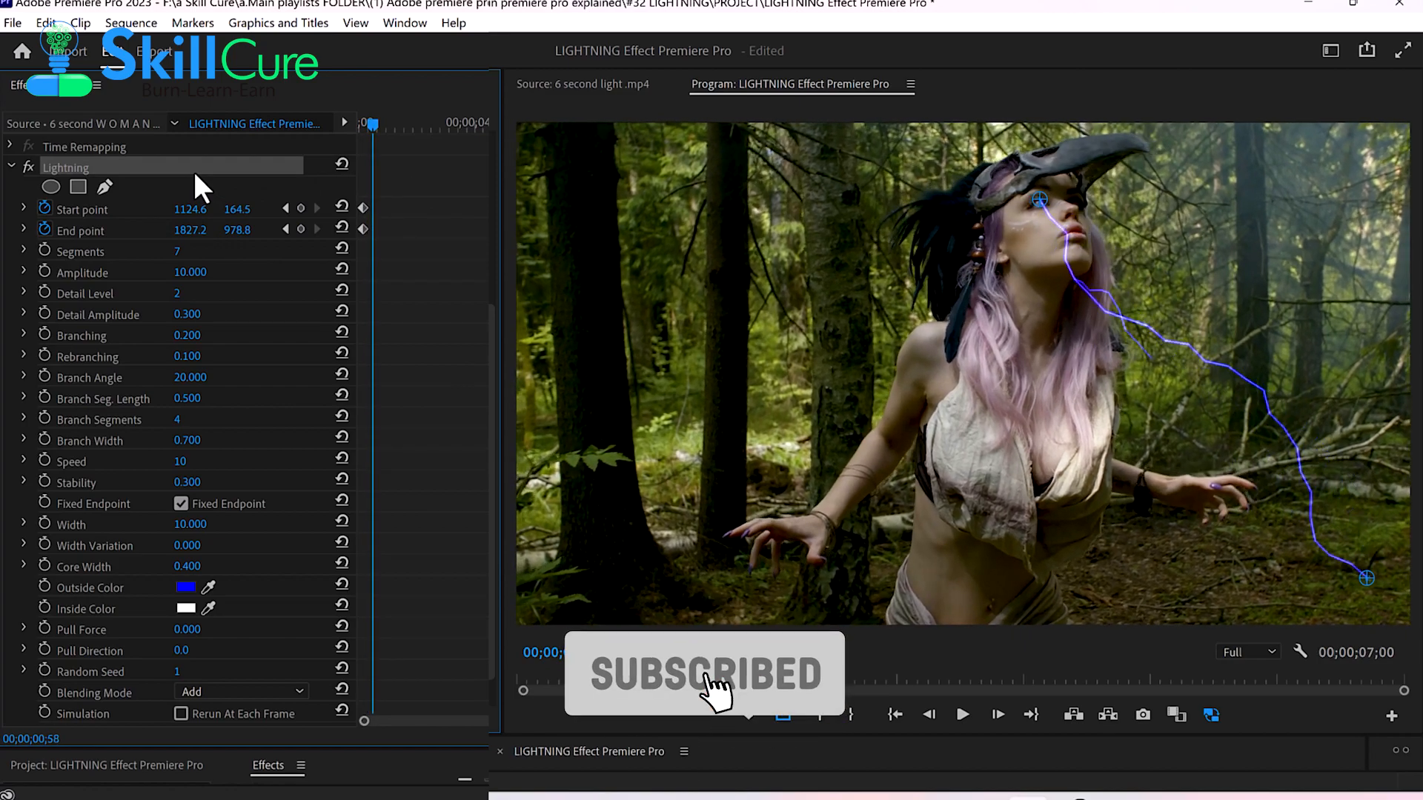
pyautogui.press('Right')
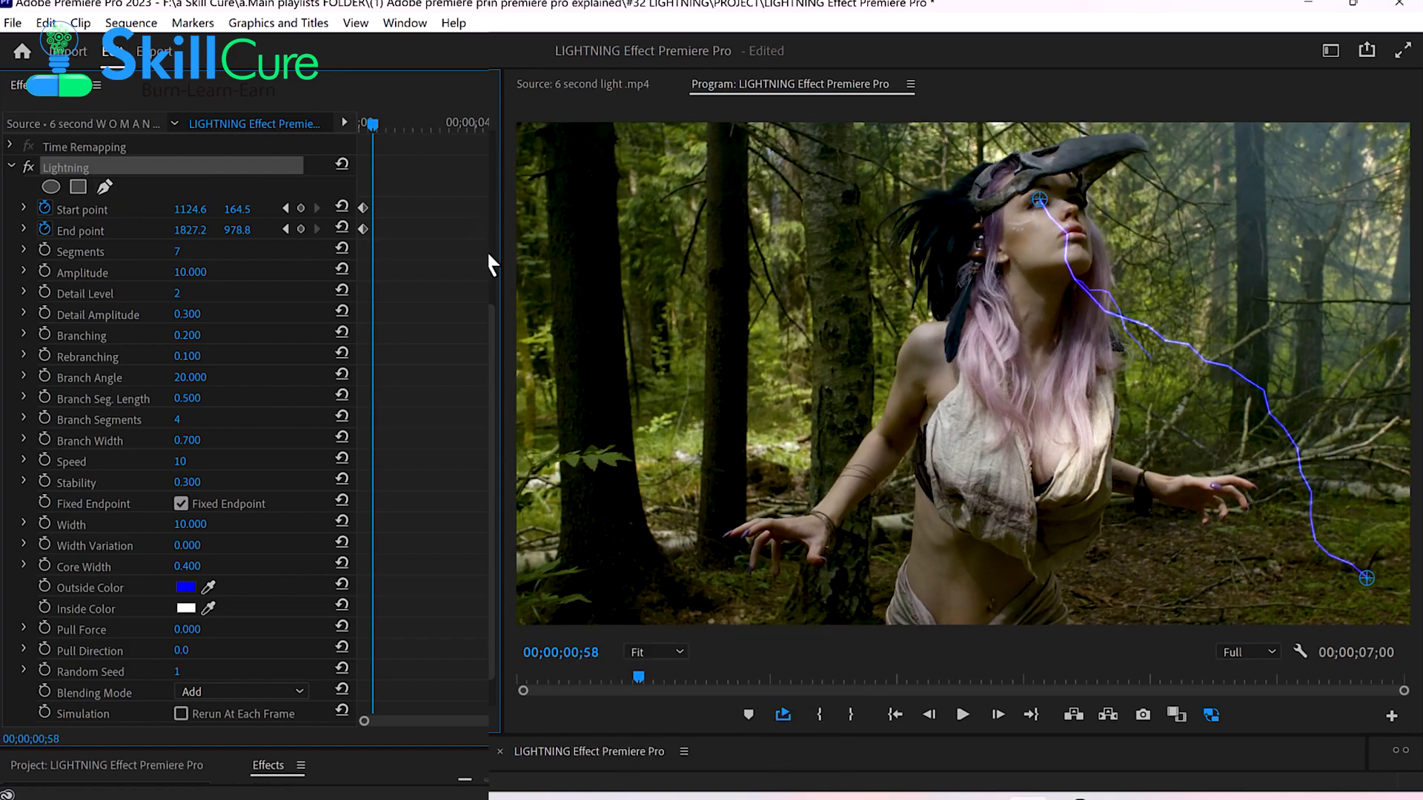
pyautogui.moveTo(1038, 200); pyautogui.dragTo(1039, 200)
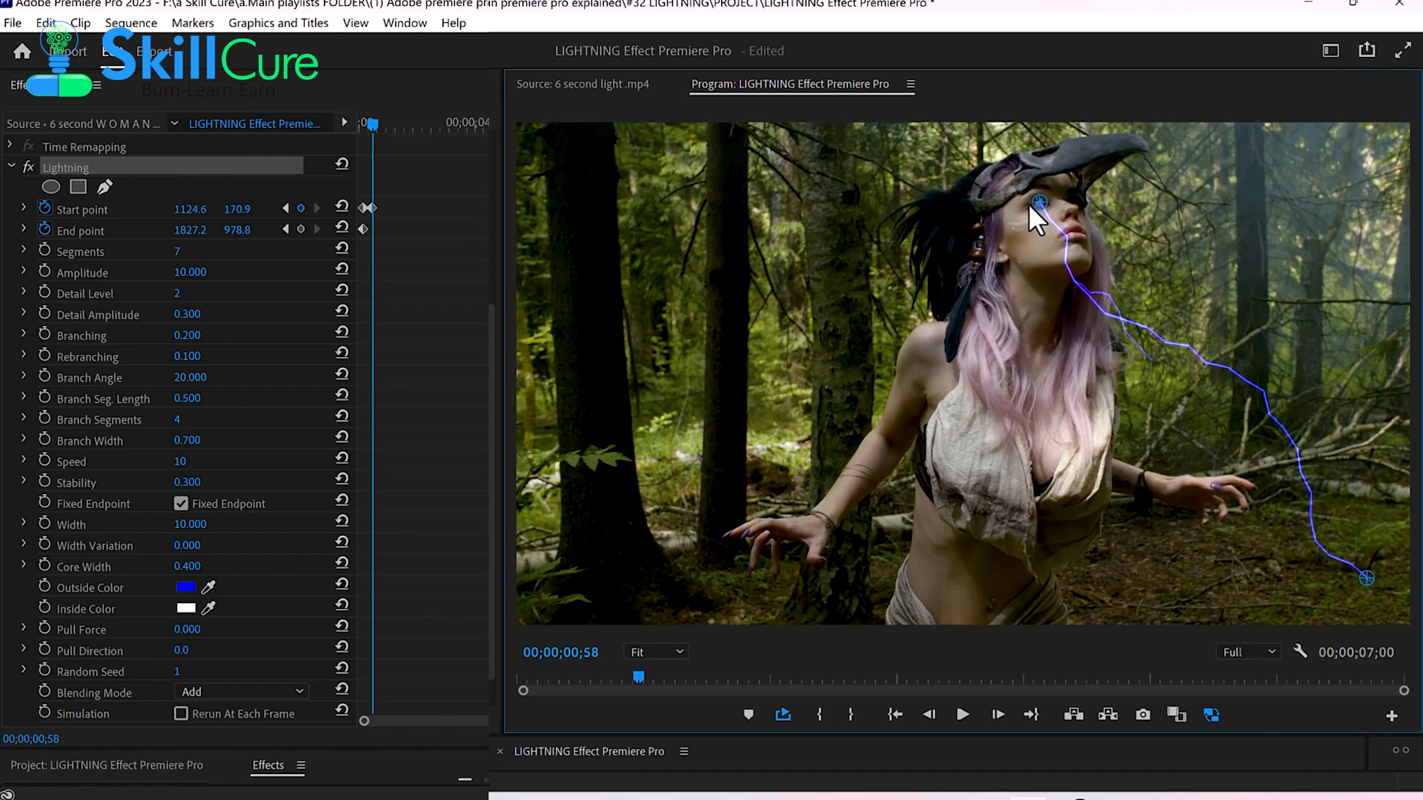
# Step: At 00;00;01;01, keyframe the Start point at about 1101.4, 168.8 and the End point at about 1658.4, 987.2
pyautogui.press('Right')
pyautogui.press('Right')
pyautogui.press('Right')
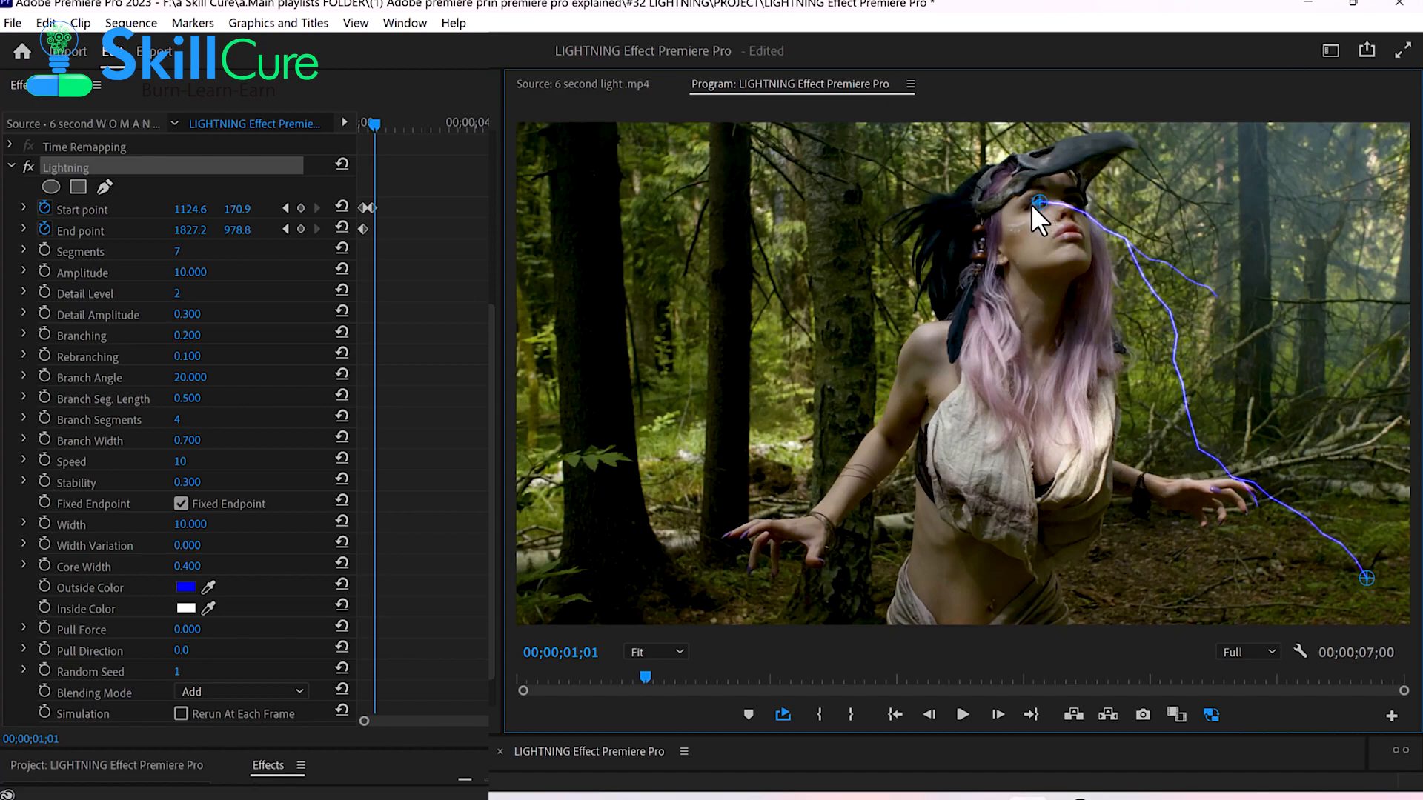
pyautogui.moveTo(1039, 198); pyautogui.dragTo(1029, 198)
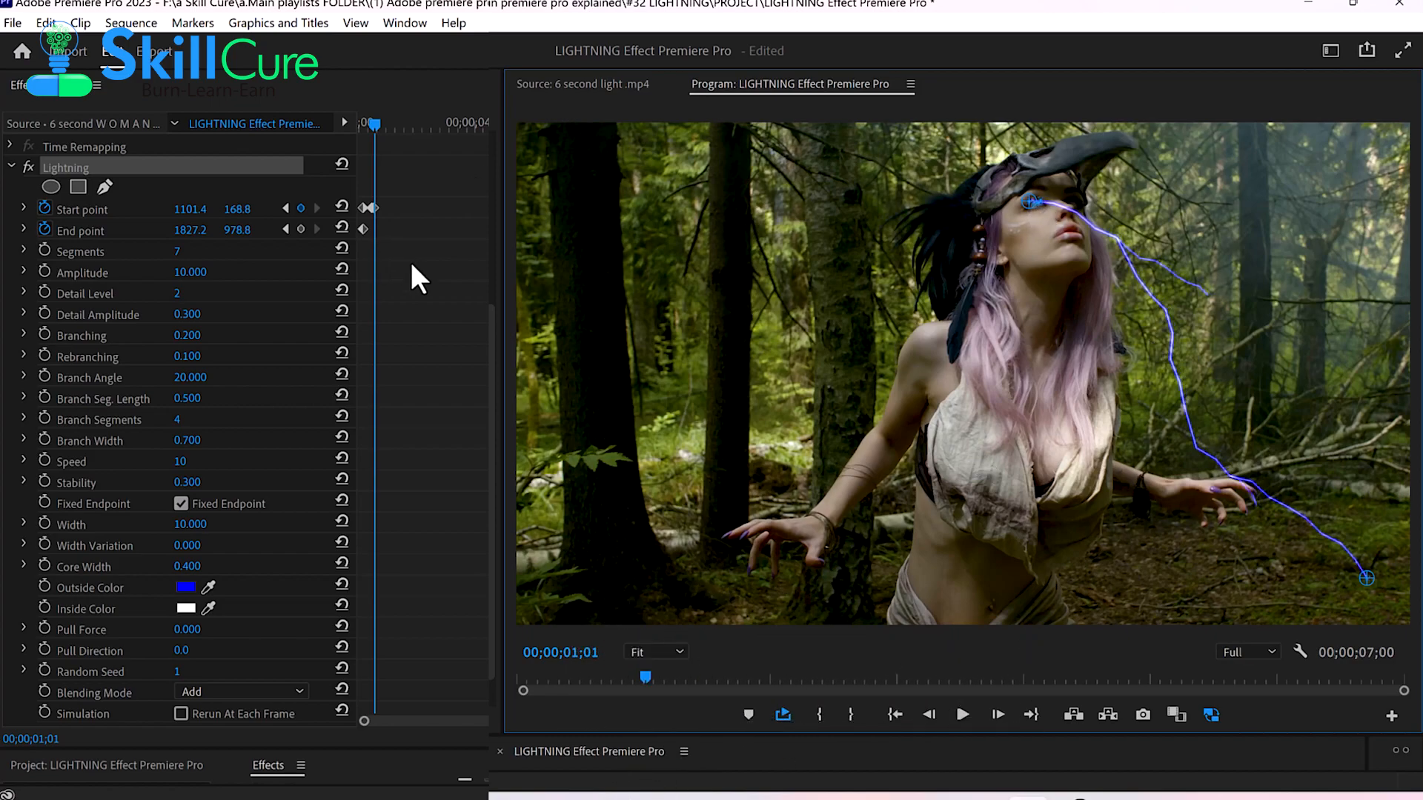
pyautogui.moveTo(1366, 578); pyautogui.dragTo(1288, 581)
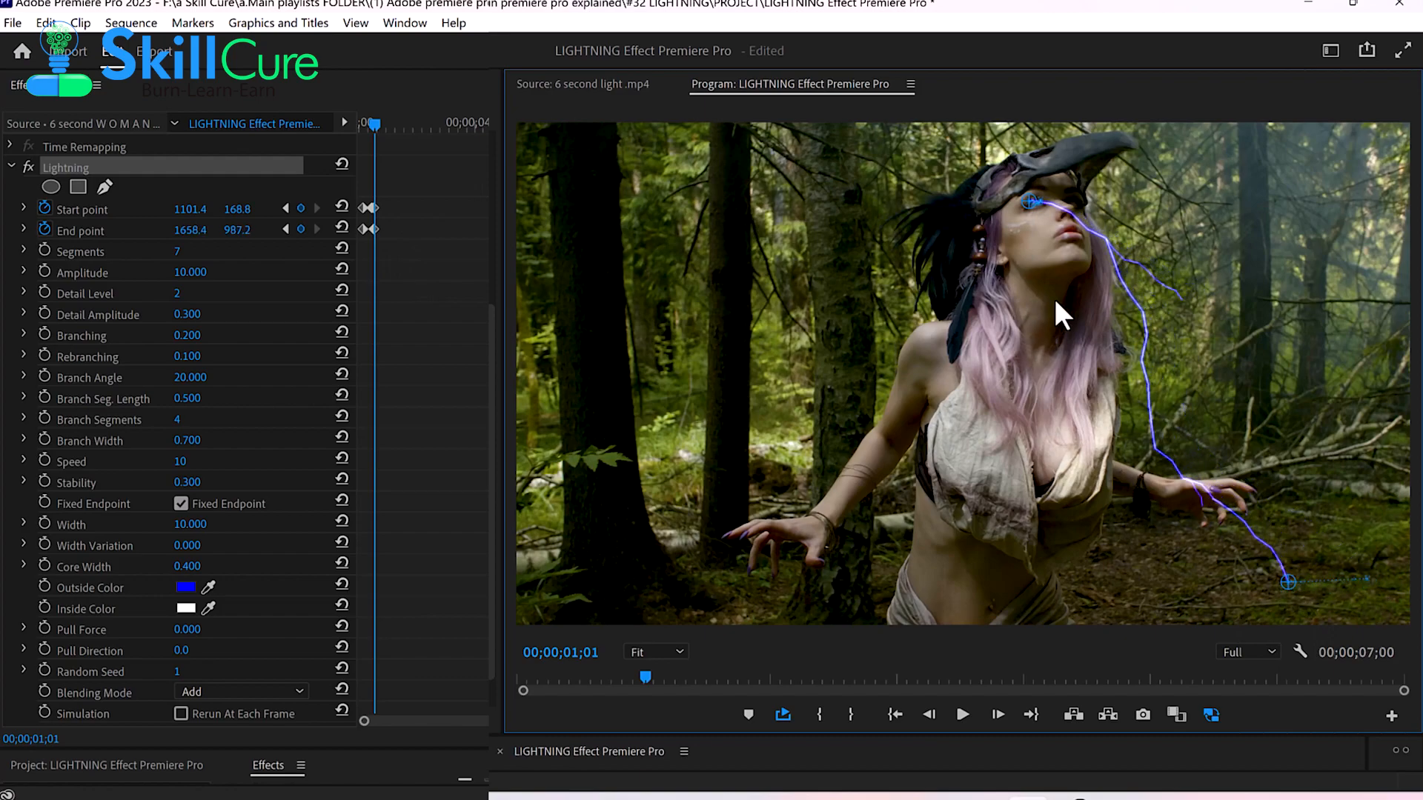
# Step: Keyframe the Start point at about 1088.7, 181.4 at 00;00;01;05 and the End point at about 1586.6, 991.4 at 00;00;01;08
pyautogui.press('Right')
pyautogui.press('Right')
pyautogui.press('Right')
pyautogui.press('Right')
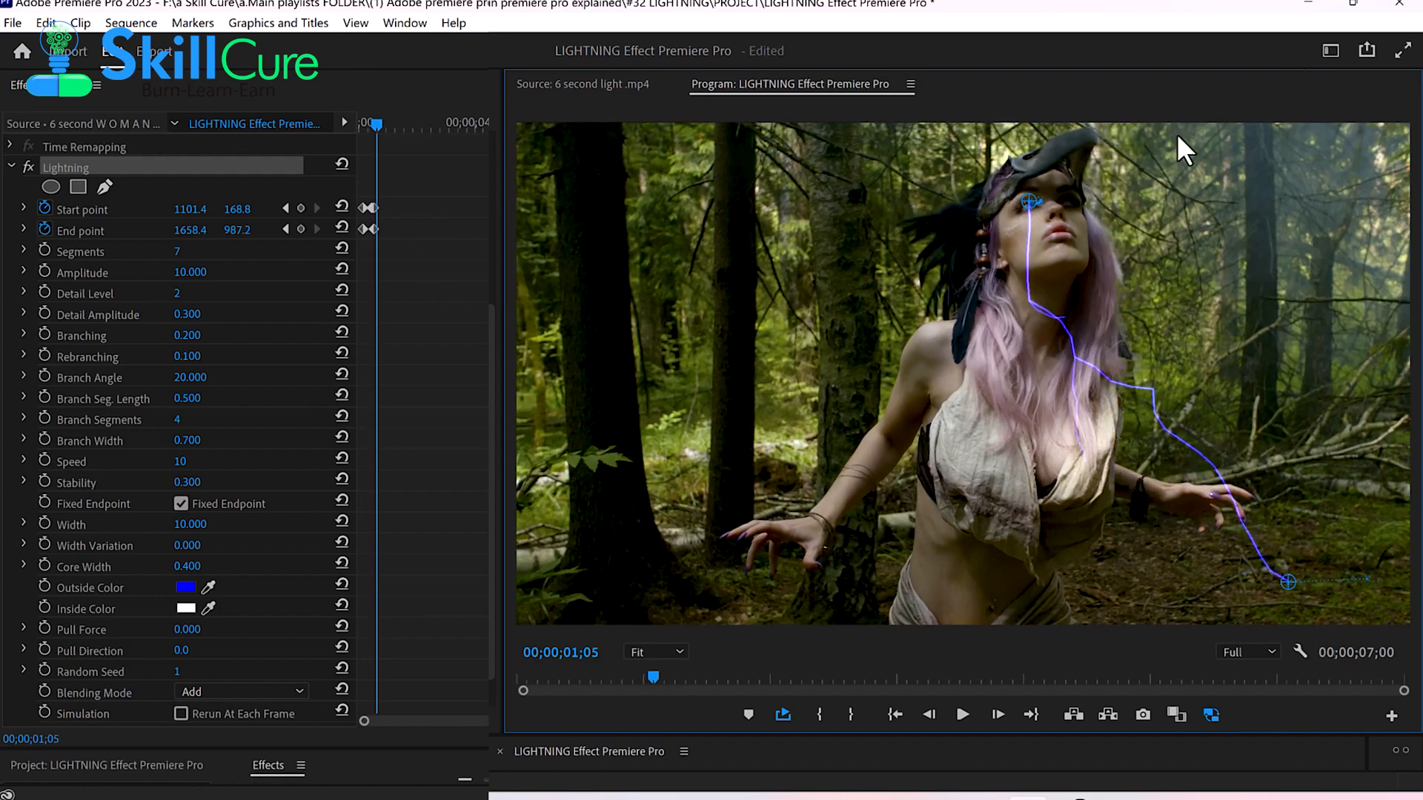
pyautogui.moveTo(1021, 200); pyautogui.dragTo(1021, 206)
pyautogui.press('Right')
pyautogui.press('Right')
pyautogui.press('Right')
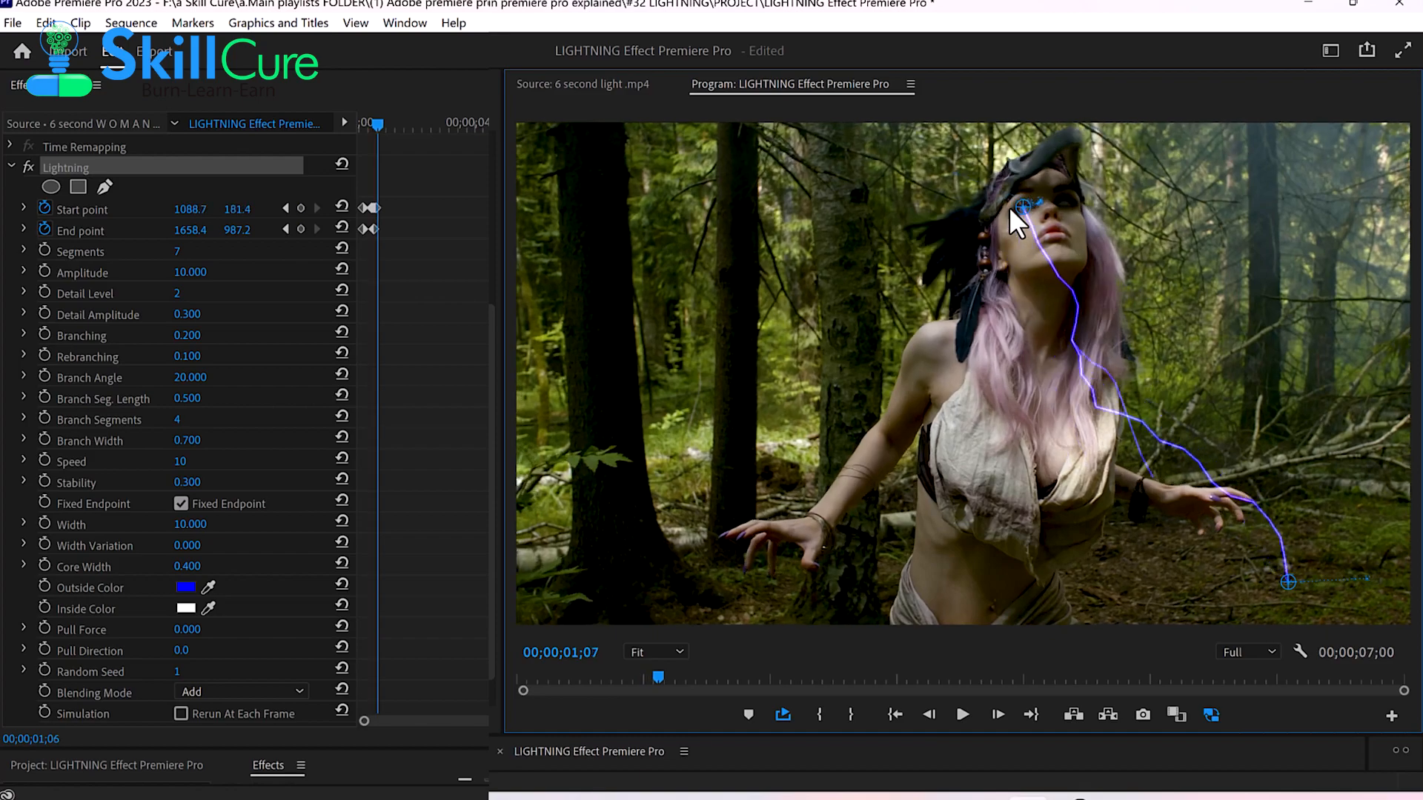
pyautogui.moveTo(1288, 582); pyautogui.dragTo(1255, 584)
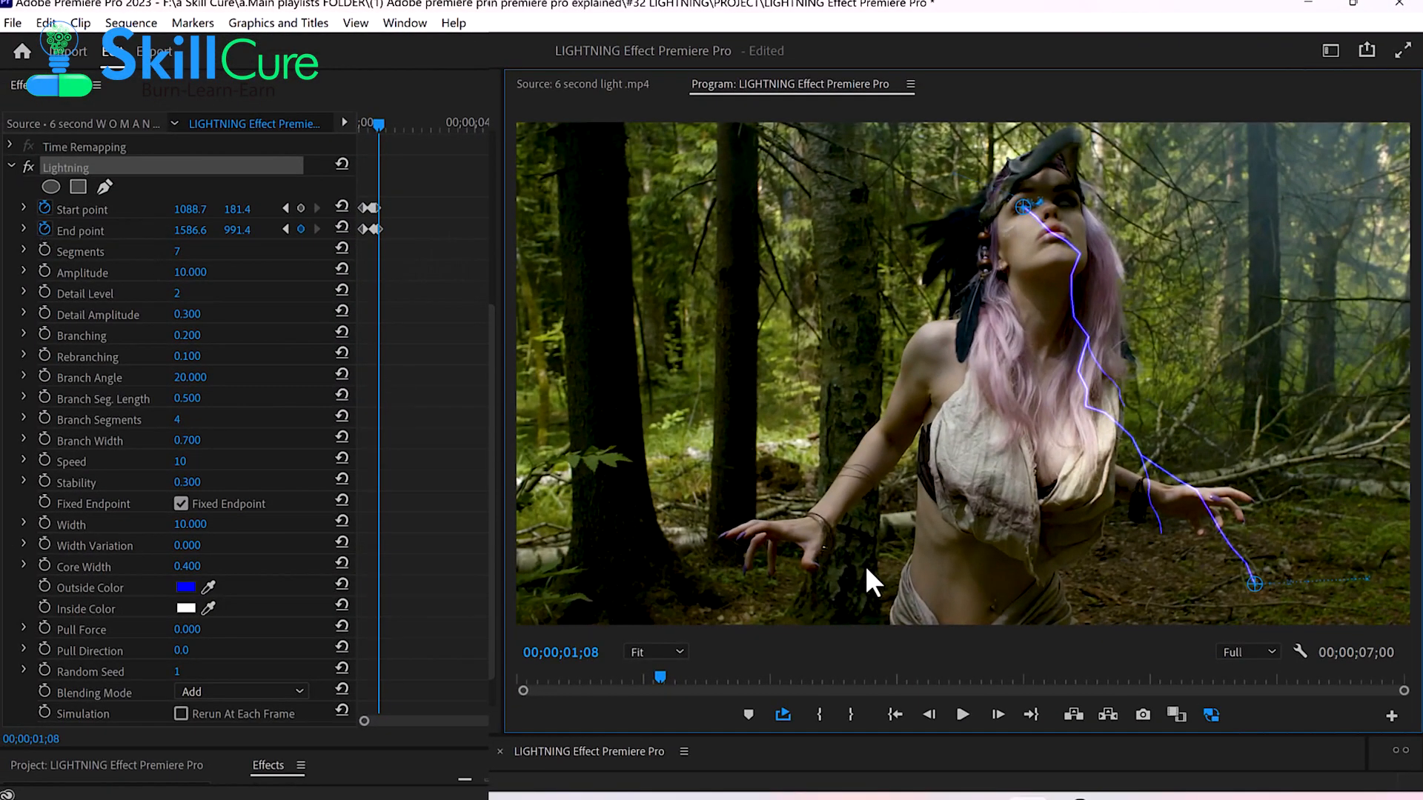
# Step: Keyframe the Start point at about 1080.3, 173.0 at 00;00;01;11 and the End point at about 1479.0, 1004.1 at 00;00;01;14
pyautogui.press('Right')
pyautogui.press('Right')
pyautogui.press('Right')
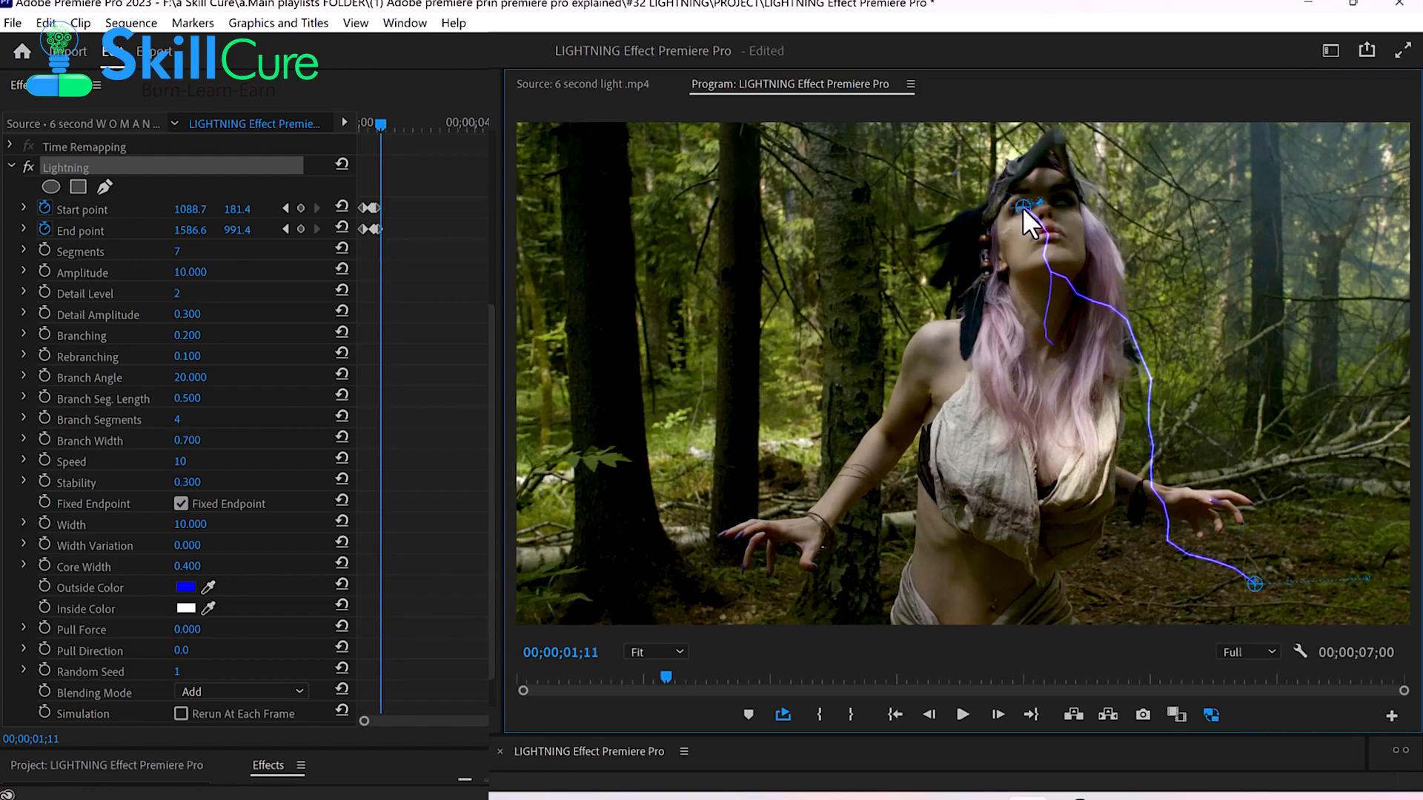
pyautogui.moveTo(1020, 202); pyautogui.dragTo(1016, 200)
pyautogui.press('Right')
pyautogui.press('Right')
pyautogui.press('Right')
pyautogui.moveTo(1255, 585); pyautogui.dragTo(1205, 589)
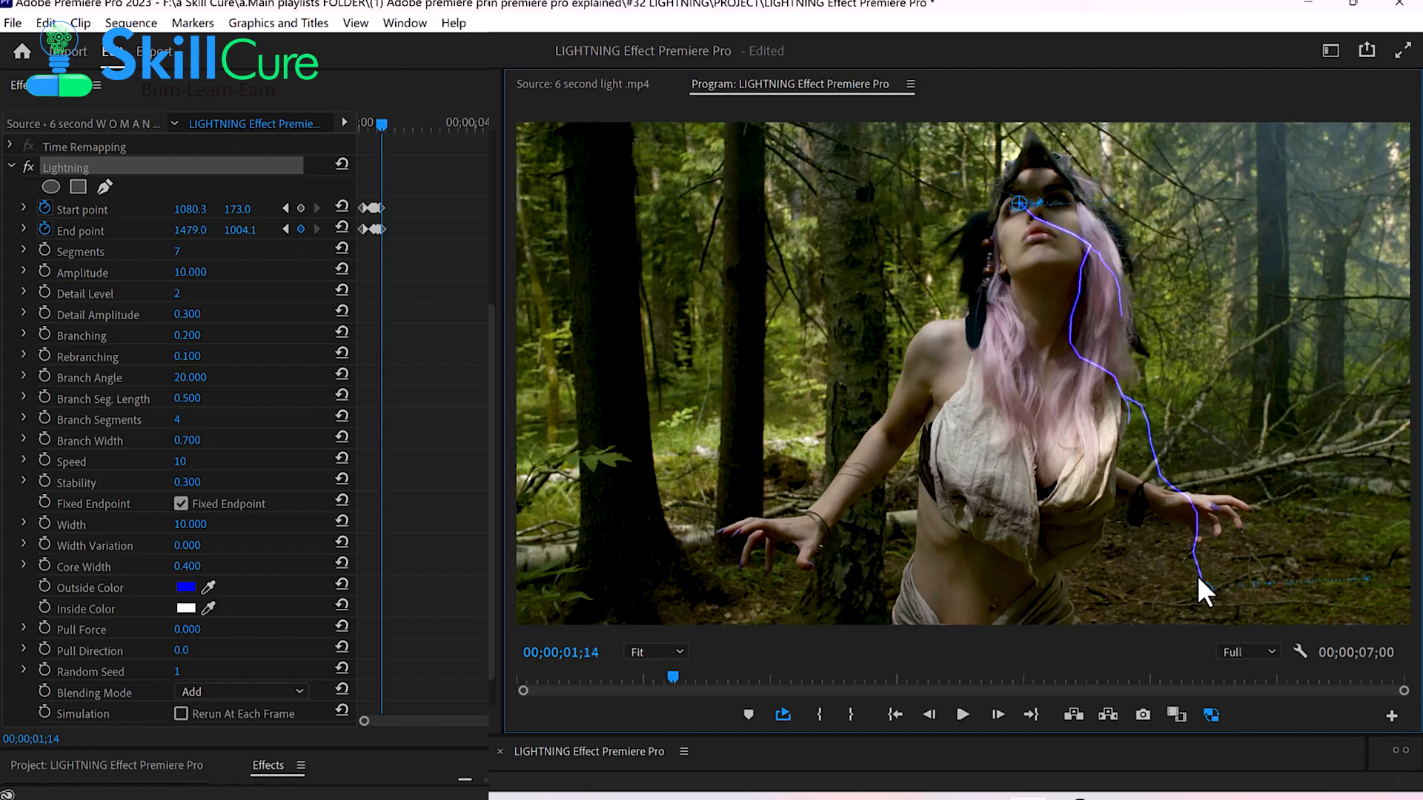
# Step: Keyframe the Start point at about 1054.9, 187.7 at 00;00;01;14, and the End point farther along the ground four frames on
pyautogui.moveTo(1016, 198); pyautogui.dragTo(1002, 207)
pyautogui.press('Right')
pyautogui.press('Right')
pyautogui.press('Right')
pyautogui.press('Right')
pyautogui.moveTo(1204, 591); pyautogui.dragTo(1161, 595)
# Step: Keyframe the End point below the woman's waist at 00;00;01;29, at about 1238.5, 1023.0
pyautogui.press('Right')
pyautogui.press('Right')
pyautogui.press('Right')
pyautogui.press('Right')
pyautogui.press('Right')
pyautogui.press('Right')
pyautogui.press('Right')
pyautogui.press('Right')
pyautogui.press('Right')
pyautogui.press('Right')
pyautogui.moveTo(1161, 596); pyautogui.dragTo(1094, 600)
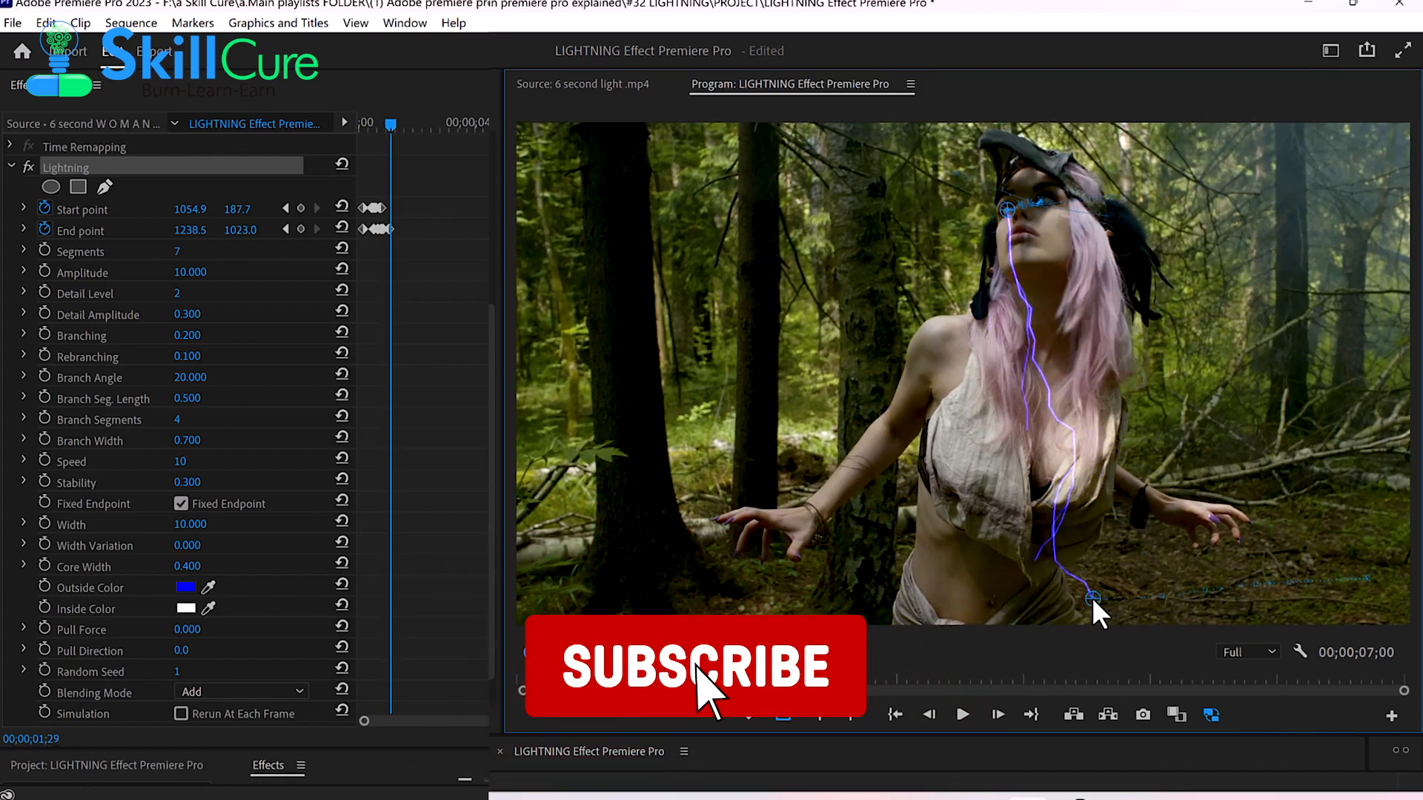
# Step: Keyframe the Start point at 00;00;01;32 to follow the eye, at about 1048.6, 173.0
pyautogui.press('Right')
pyautogui.press('Right')
pyautogui.press('Right')
pyautogui.press('Right')
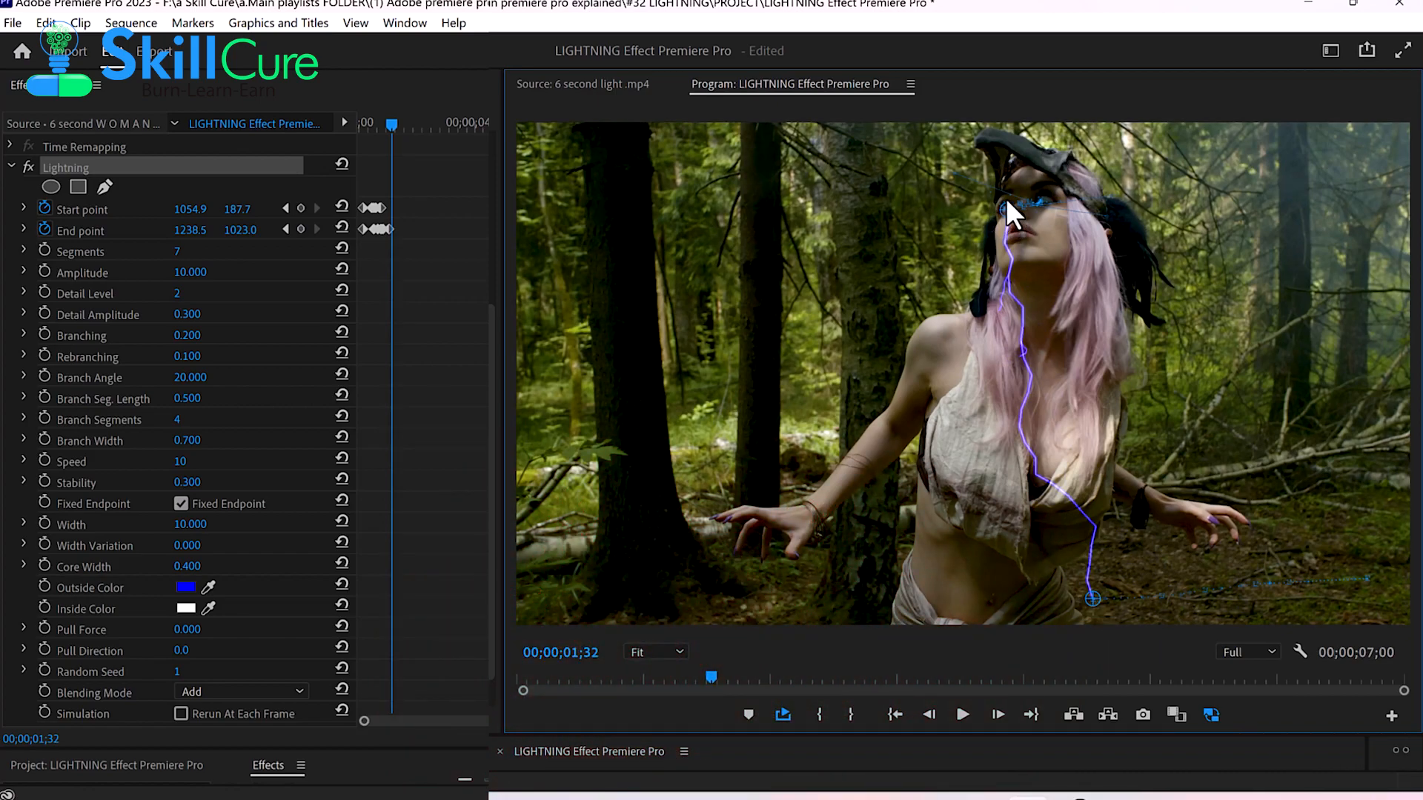
pyautogui.moveTo(1007, 203); pyautogui.dragTo(1004, 202)
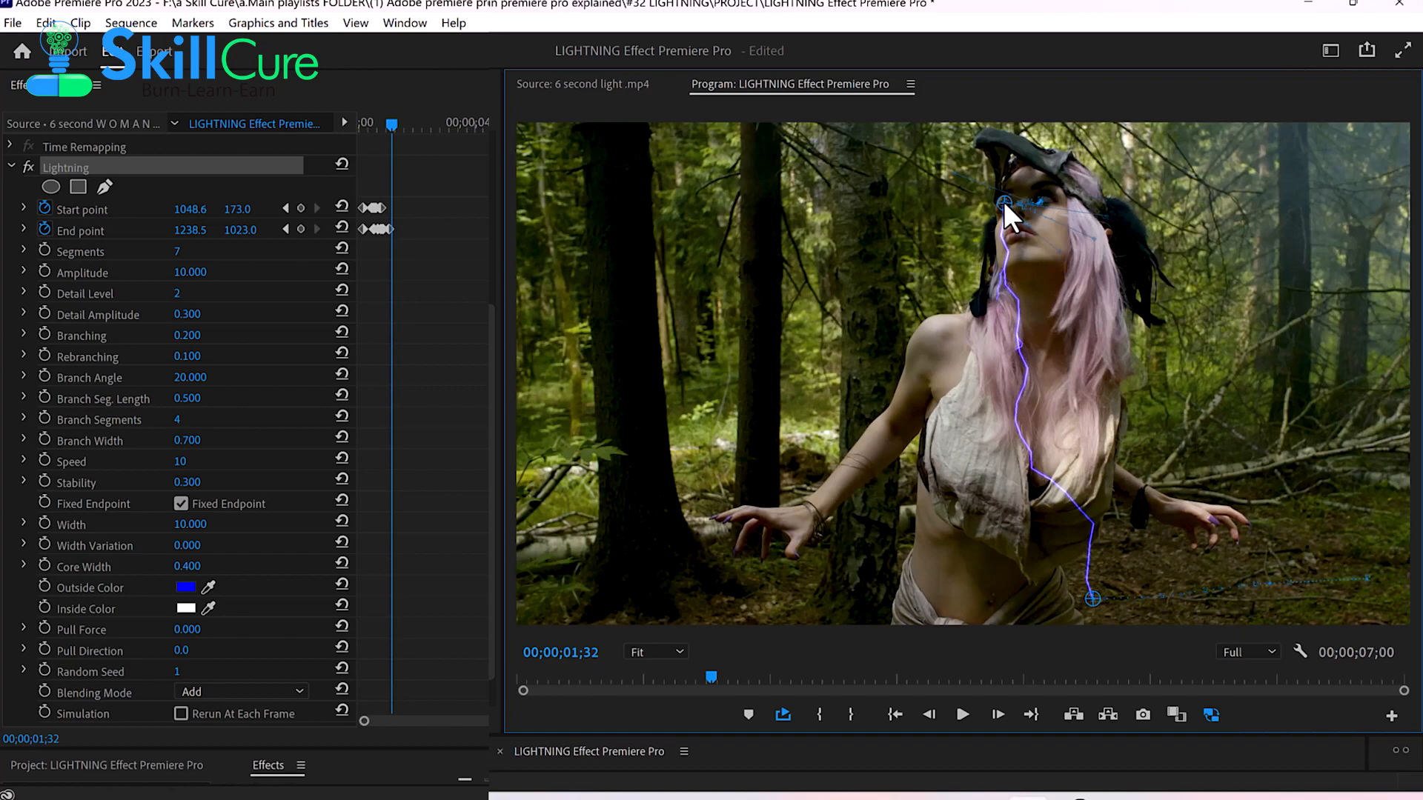
# Step: Keyframe the End point at 00;00;01;38, at about 1017.0, 1023.0
pyautogui.press('Right')
pyautogui.press('Right')
pyautogui.press('Right')
pyautogui.press('Right')
pyautogui.press('Right')
pyautogui.press('Right')
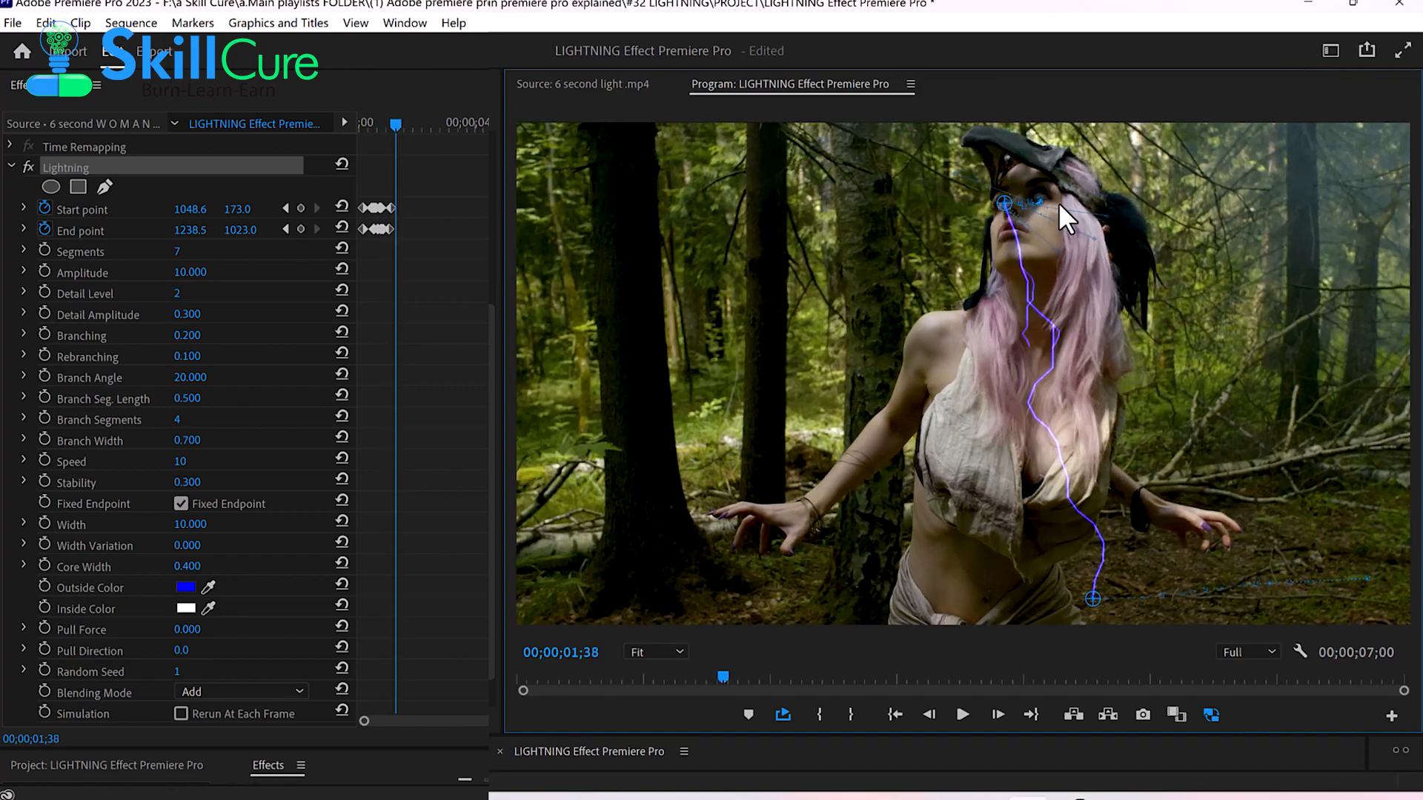
pyautogui.moveTo(1092, 599); pyautogui.dragTo(990, 599)
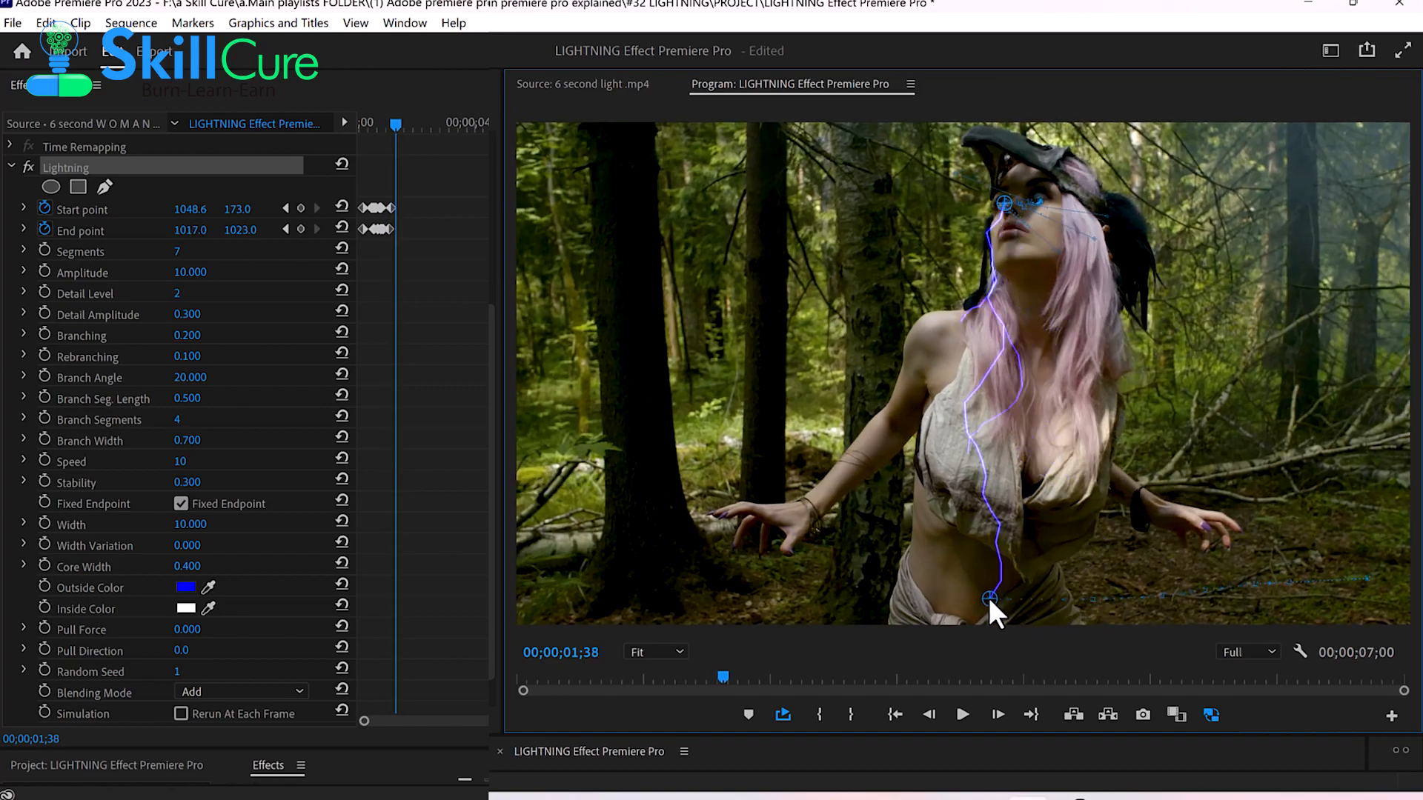
# Step: Keyframe the End point at 00;00;01;42, at about 860.8, 1031.5
pyautogui.press('Right')
pyautogui.press('Right')
pyautogui.press('Right')
pyautogui.press('Right')
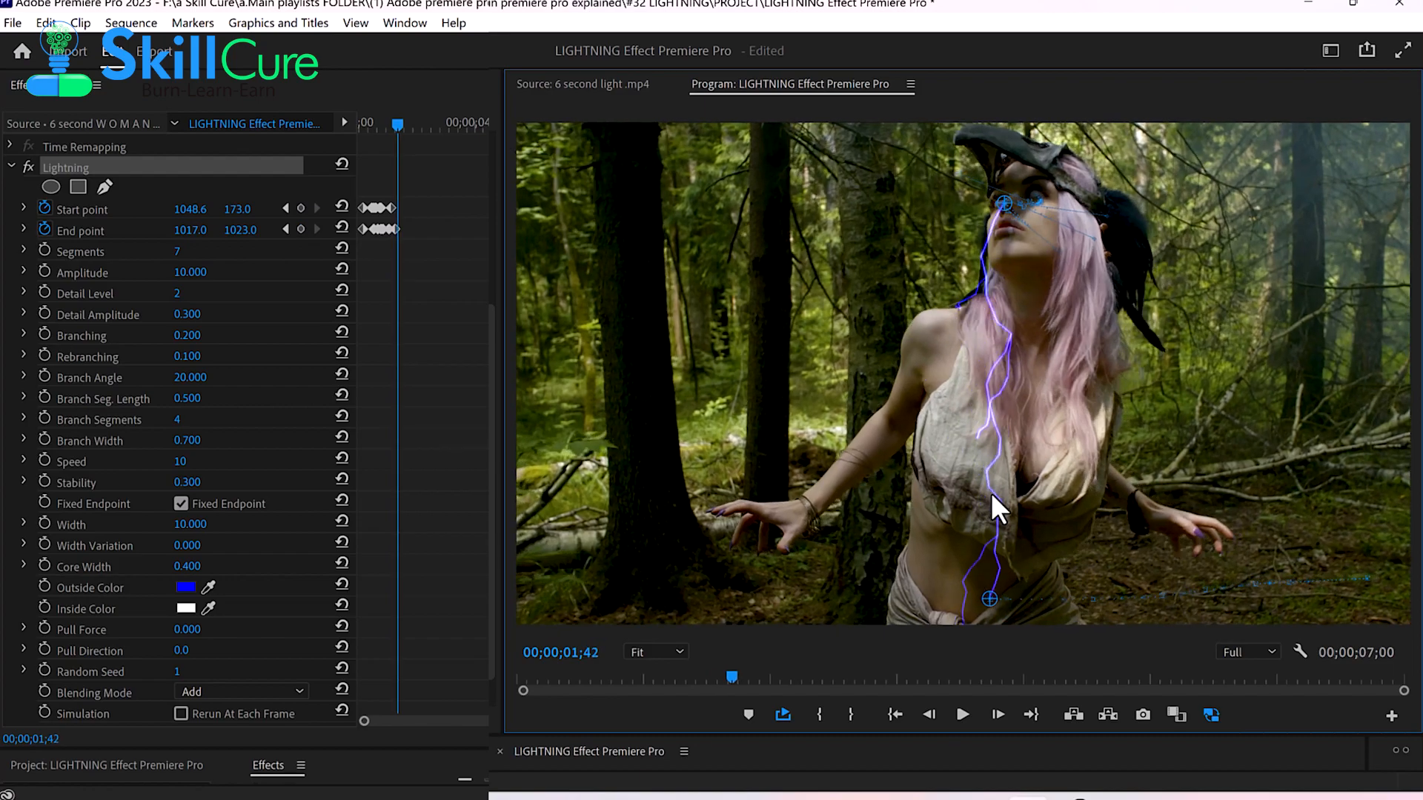
pyautogui.moveTo(987, 599); pyautogui.dragTo(916, 602)
# Step: Keyframe the Start point at 00;00;01;47 to match the head movement, at about 1036.0, 158.2
pyautogui.press('Right')
pyautogui.press('Right')
pyautogui.press('Right')
pyautogui.press('Right')
pyautogui.press('Right')
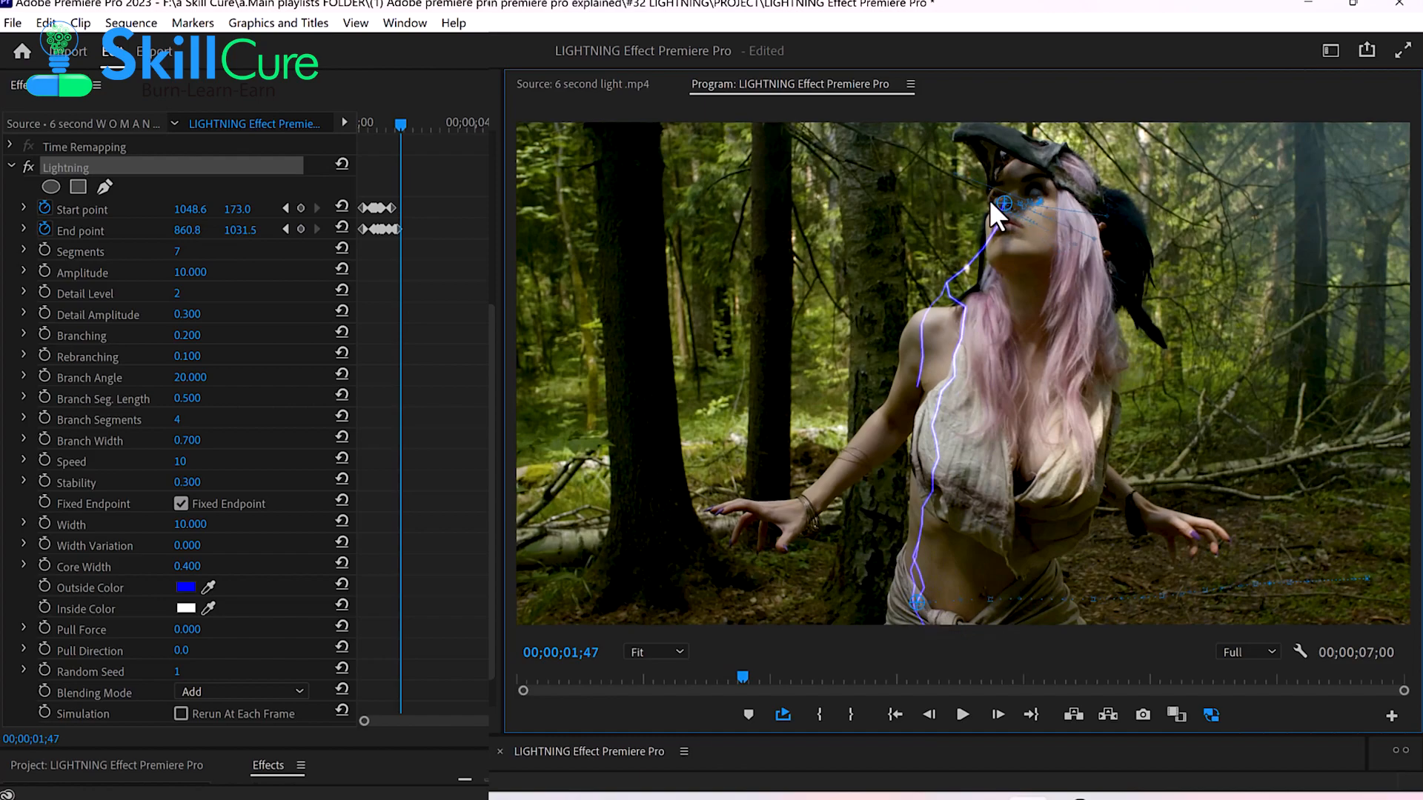
pyautogui.moveTo(1004, 197); pyautogui.dragTo(999, 194)
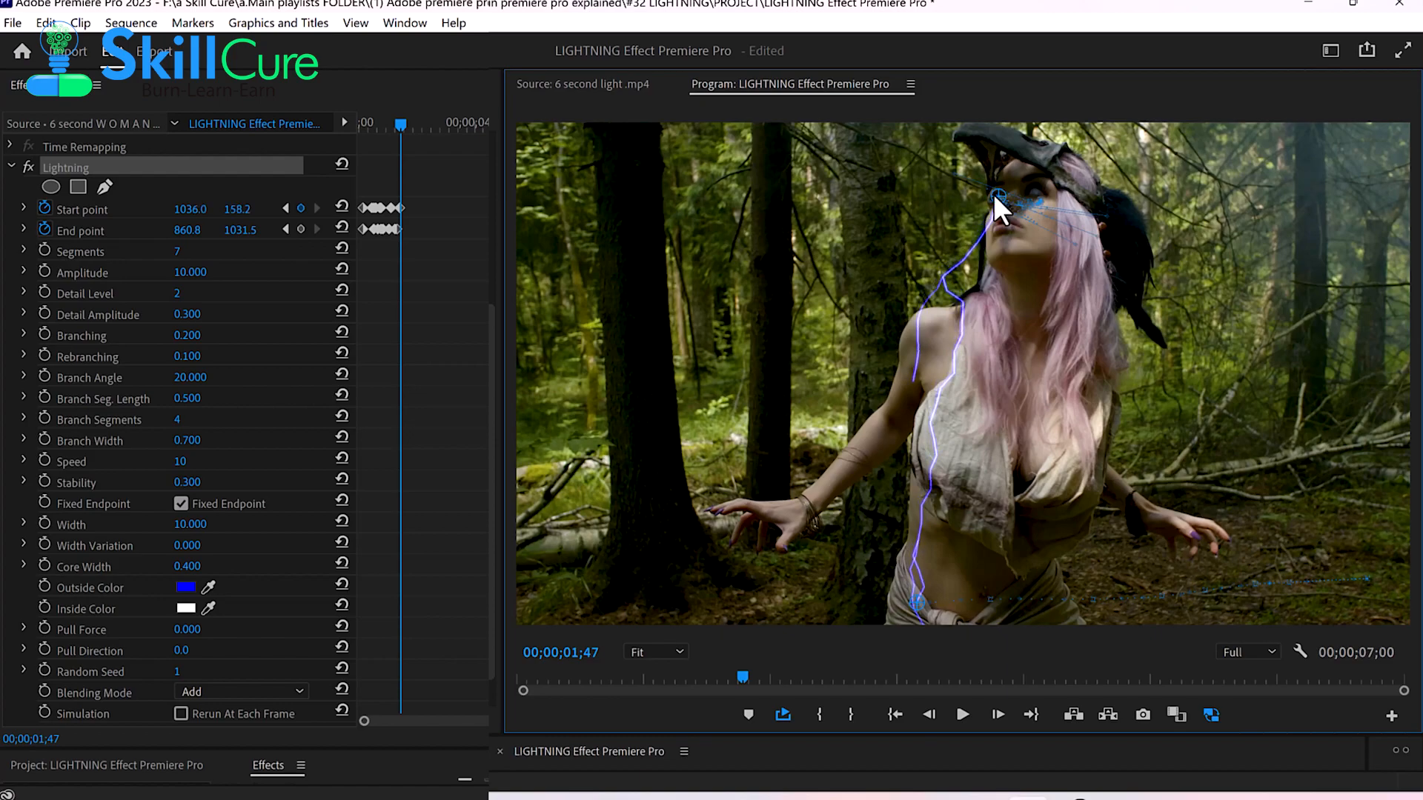
# Step: Move the End point past the woman's hip to about 702.6, 1029.4, three frames after the last Start point keyframe
pyautogui.press('Right')
pyautogui.press('Right')
pyautogui.press('Right')
pyautogui.moveTo(905, 601); pyautogui.dragTo(840, 599)
# Step: Keyframe the Start point at 00;00;01;53, at about 1038.1, 141.3
pyautogui.press('Right')
pyautogui.press('Right')
pyautogui.press('Right')
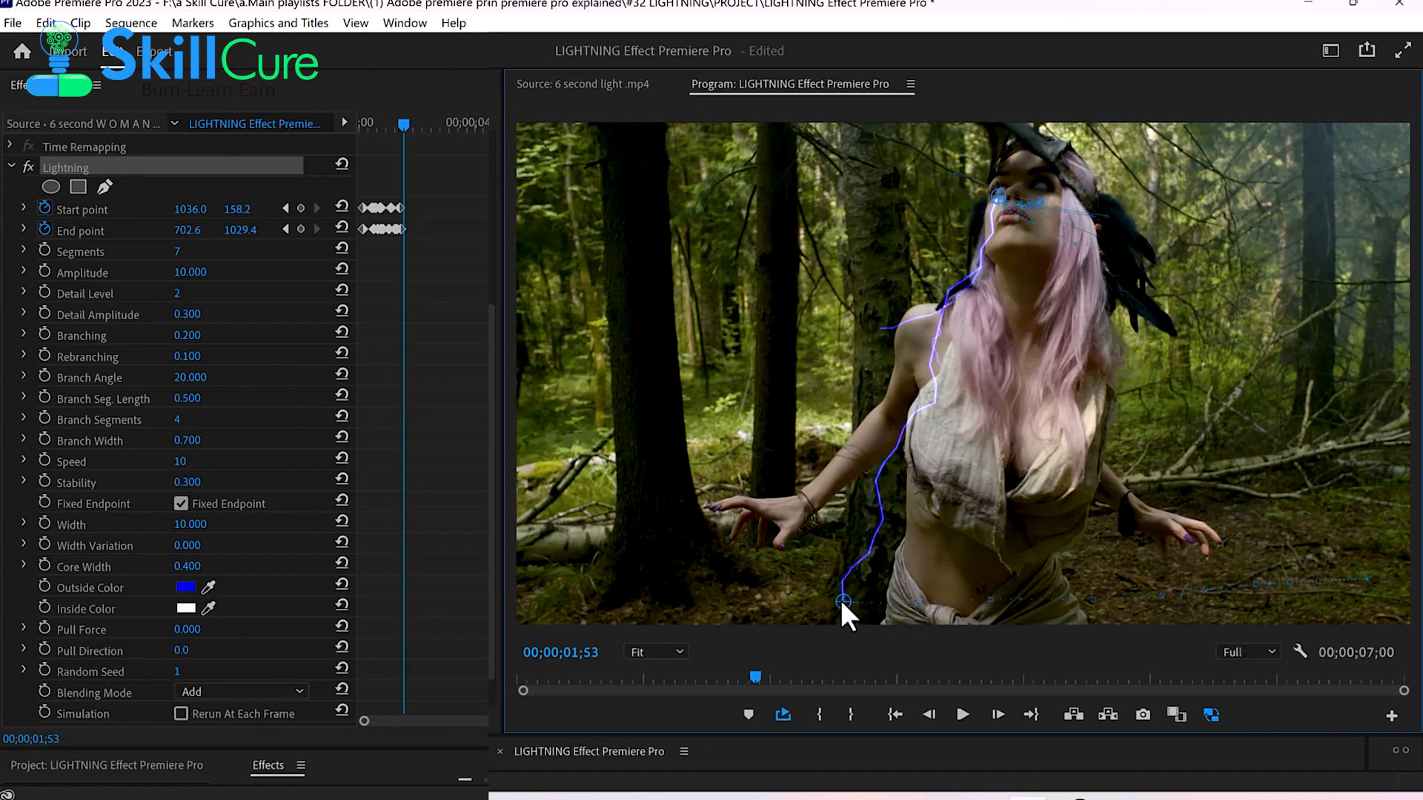
pyautogui.moveTo(998, 191); pyautogui.dragTo(999, 187)
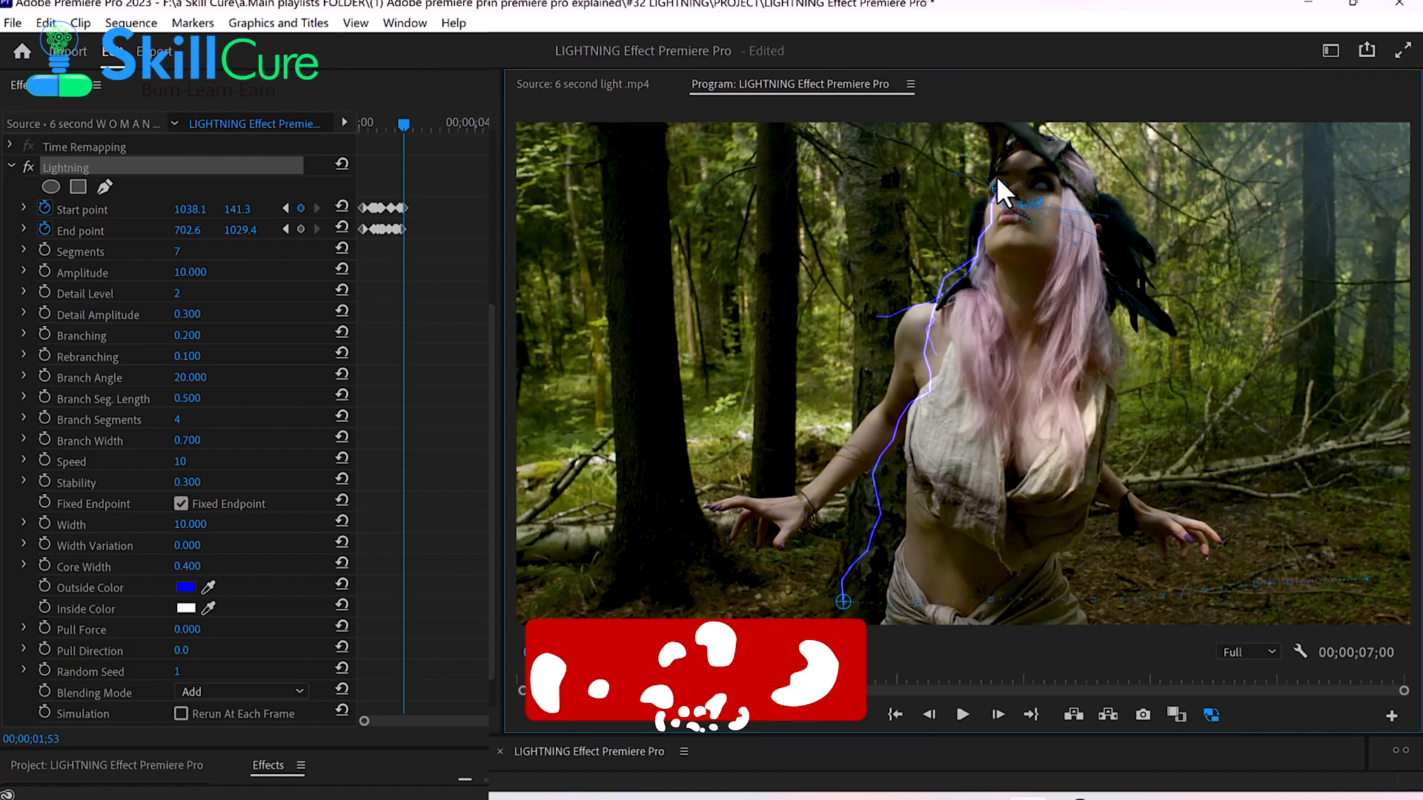
# Step: Advance four frames and keyframe the End point below the outstretched hand, at about 504.3, 1025.2
pyautogui.press('Right')
pyautogui.press('Right')
pyautogui.press('Right')
pyautogui.press('Right')
pyautogui.moveTo(843, 601); pyautogui.dragTo(751, 599)
# Step: Keyframe the Start point at 00;00;02;02 over the woman's eye, at about 1052.8, 122.3
pyautogui.press('Right')
pyautogui.press('Right')
pyautogui.press('Right')
pyautogui.press('Right')
pyautogui.press('Right')
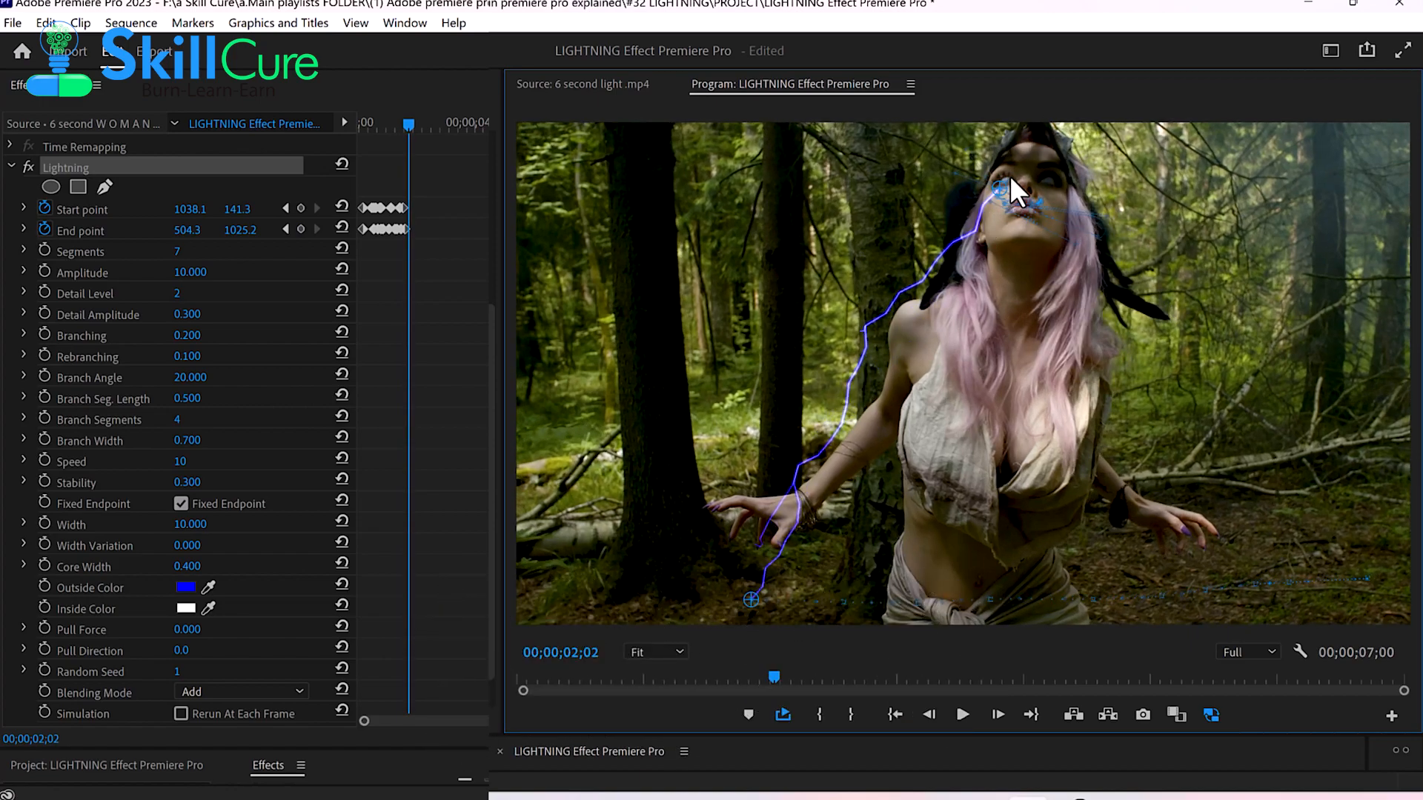
pyautogui.moveTo(999, 185); pyautogui.dragTo(1008, 174)
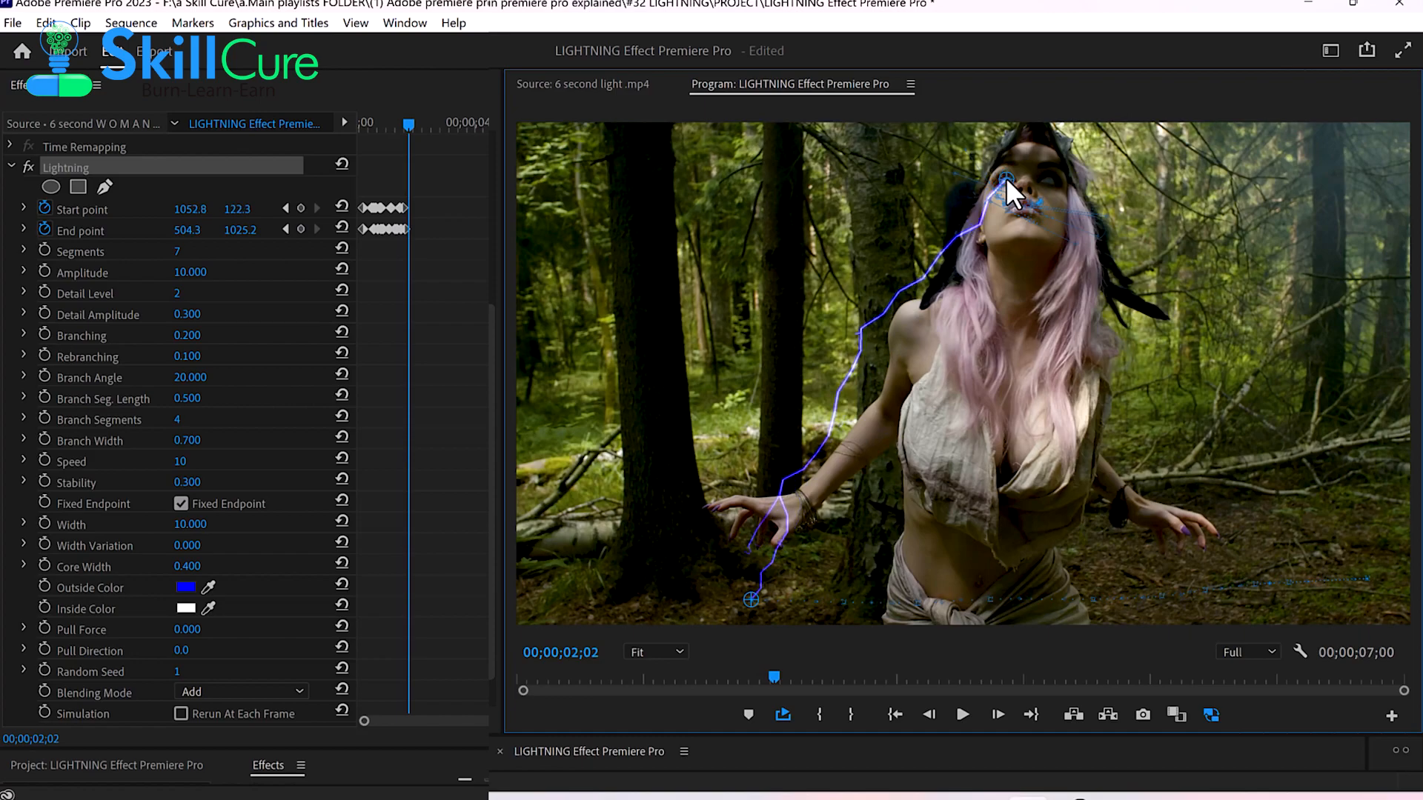
# Step: Advance four frames to 00;00;02;06 and keyframe the End point on the ground beyond the hand, at about 400.9, 1020.9
pyautogui.press('Right')
pyautogui.press('Right')
pyautogui.press('Right')
pyautogui.press('Right')
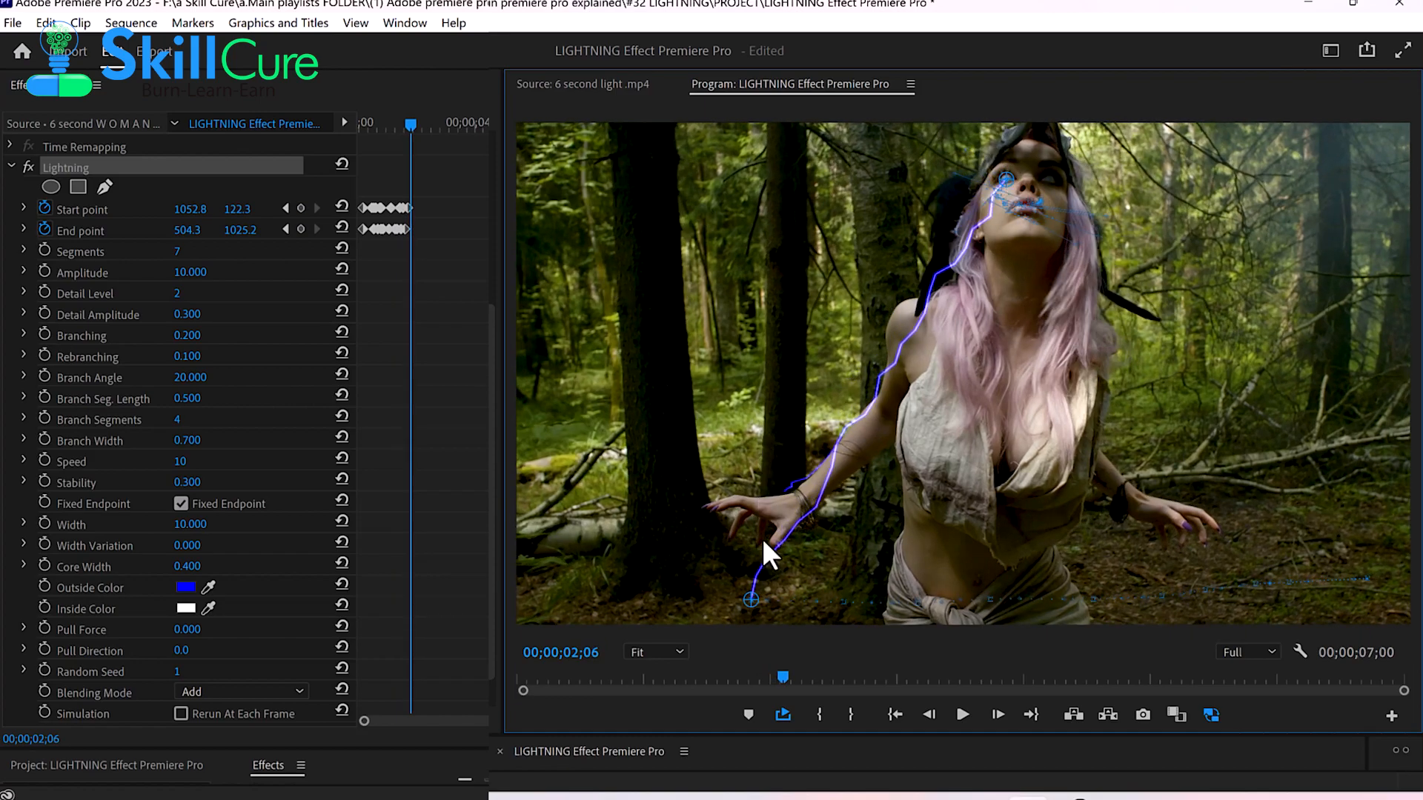
pyautogui.moveTo(752, 598); pyautogui.dragTo(701, 596)
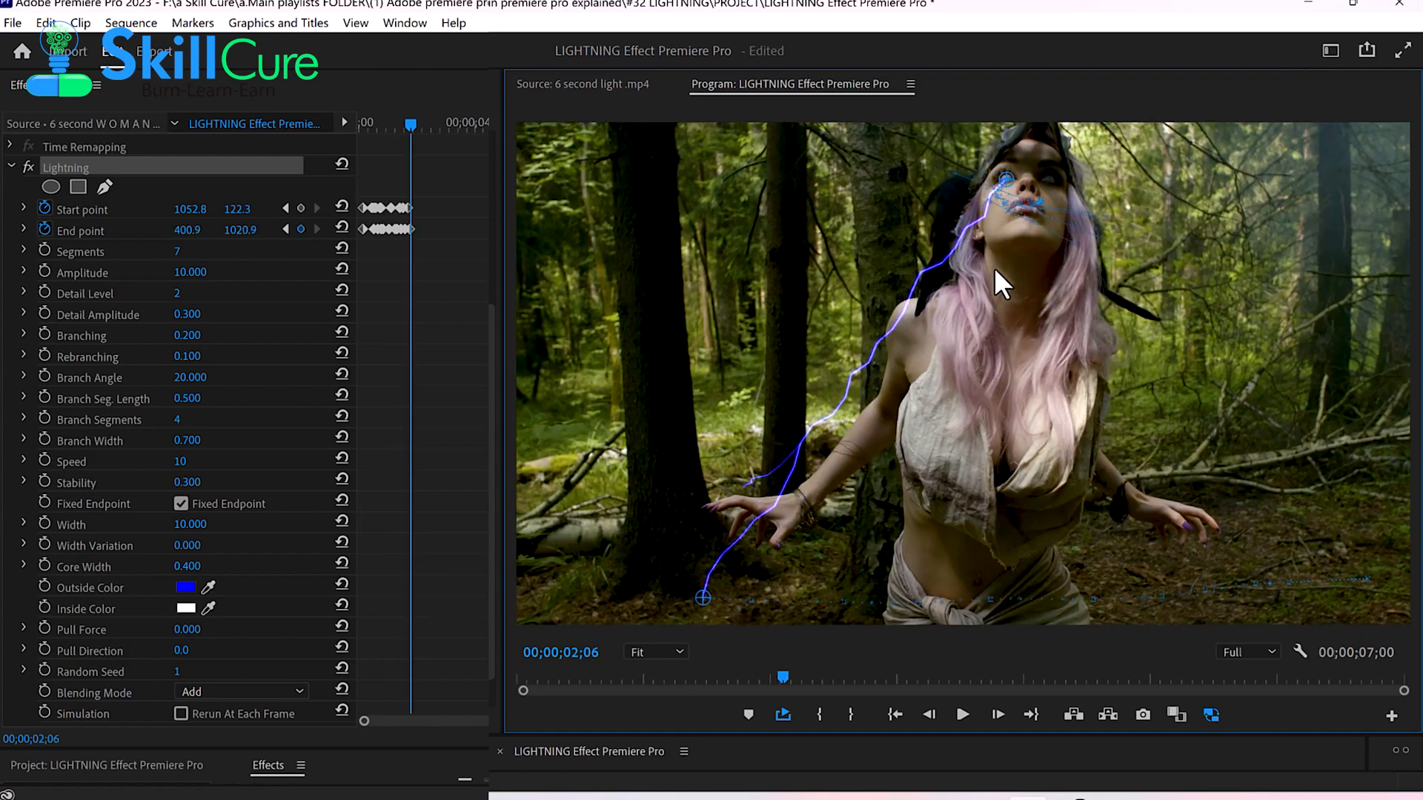
# Step: Keyframe the Start point at 00;00;02;11 to follow the eye, at about 1046.5, 124.5
pyautogui.press('Right')
pyautogui.press('Right')
pyautogui.press('Right')
pyautogui.press('Right')
pyautogui.press('Right')
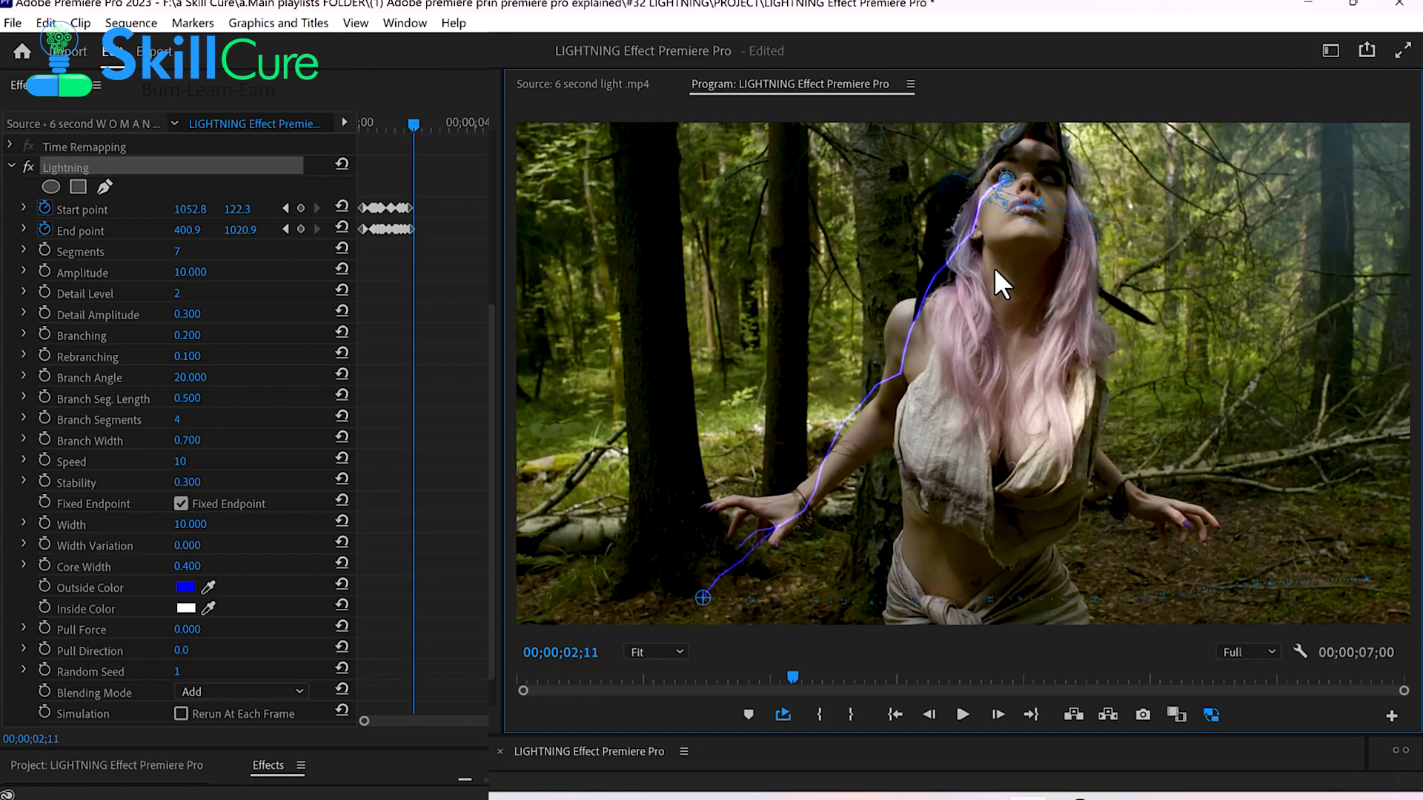
pyautogui.moveTo(1007, 178); pyautogui.dragTo(998, 179)
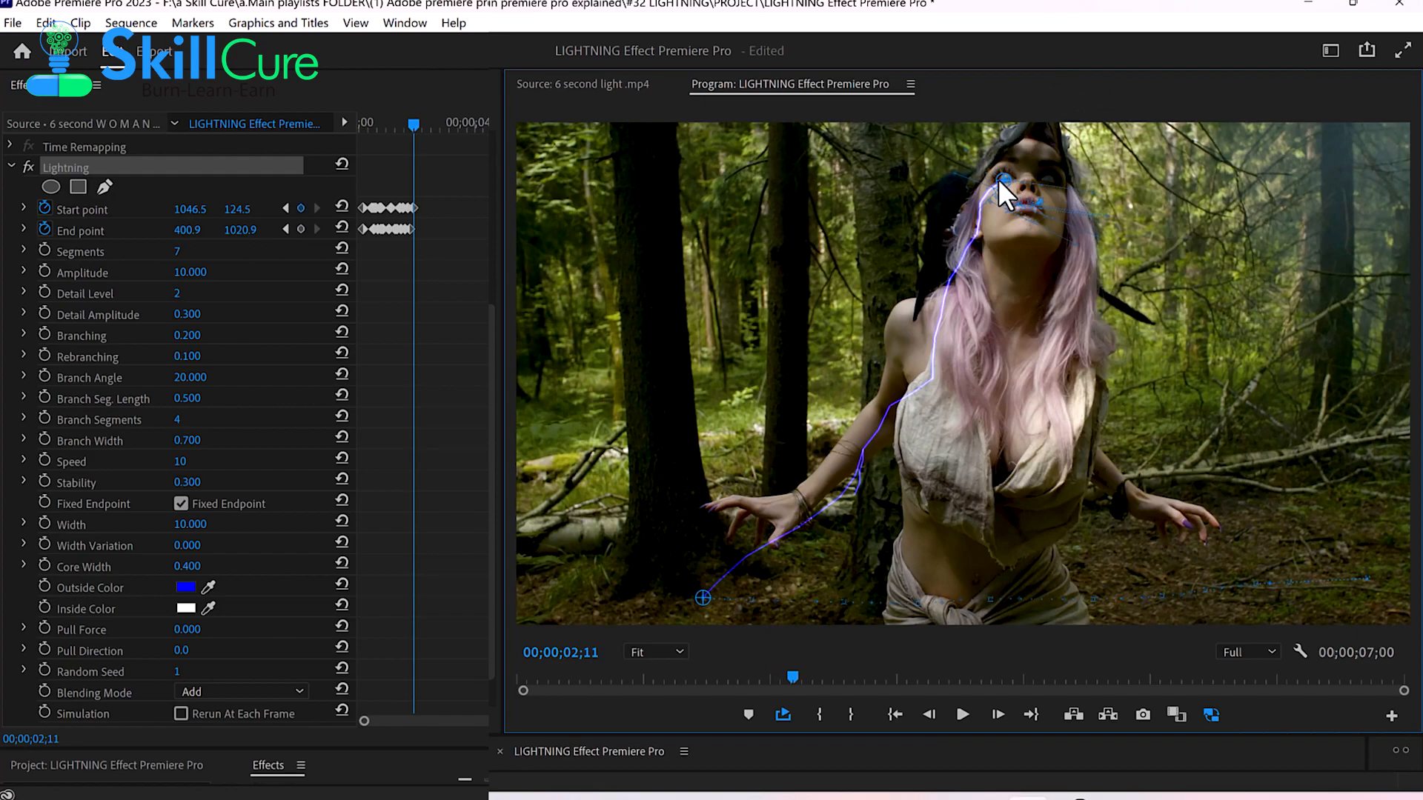
# Step: Advance three frames to 00;00;02;14 and keyframe the End point farther along the ground, at about 318.6, 1018.8
pyautogui.press('Right')
pyautogui.press('Right')
pyautogui.press('Right')
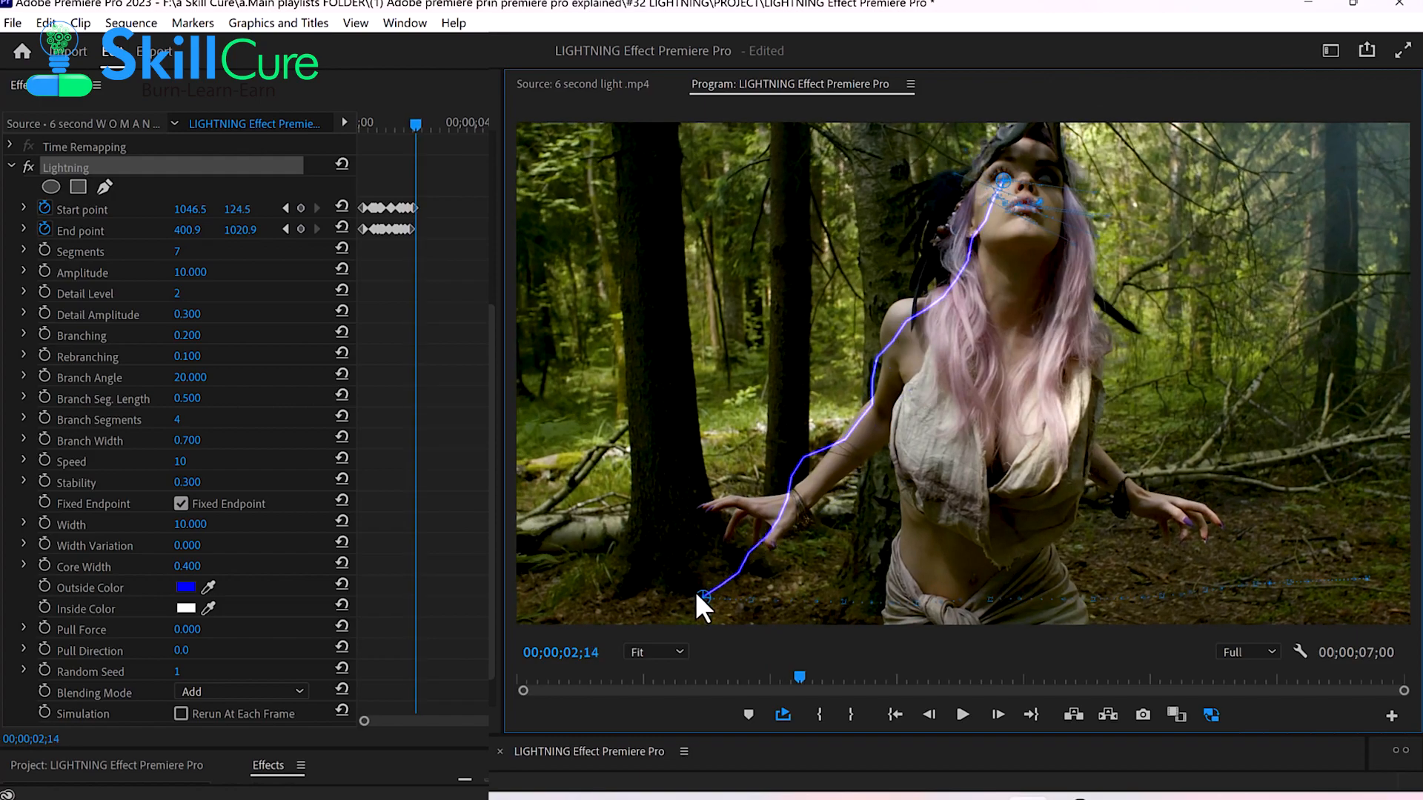
pyautogui.moveTo(697, 593); pyautogui.dragTo(661, 594)
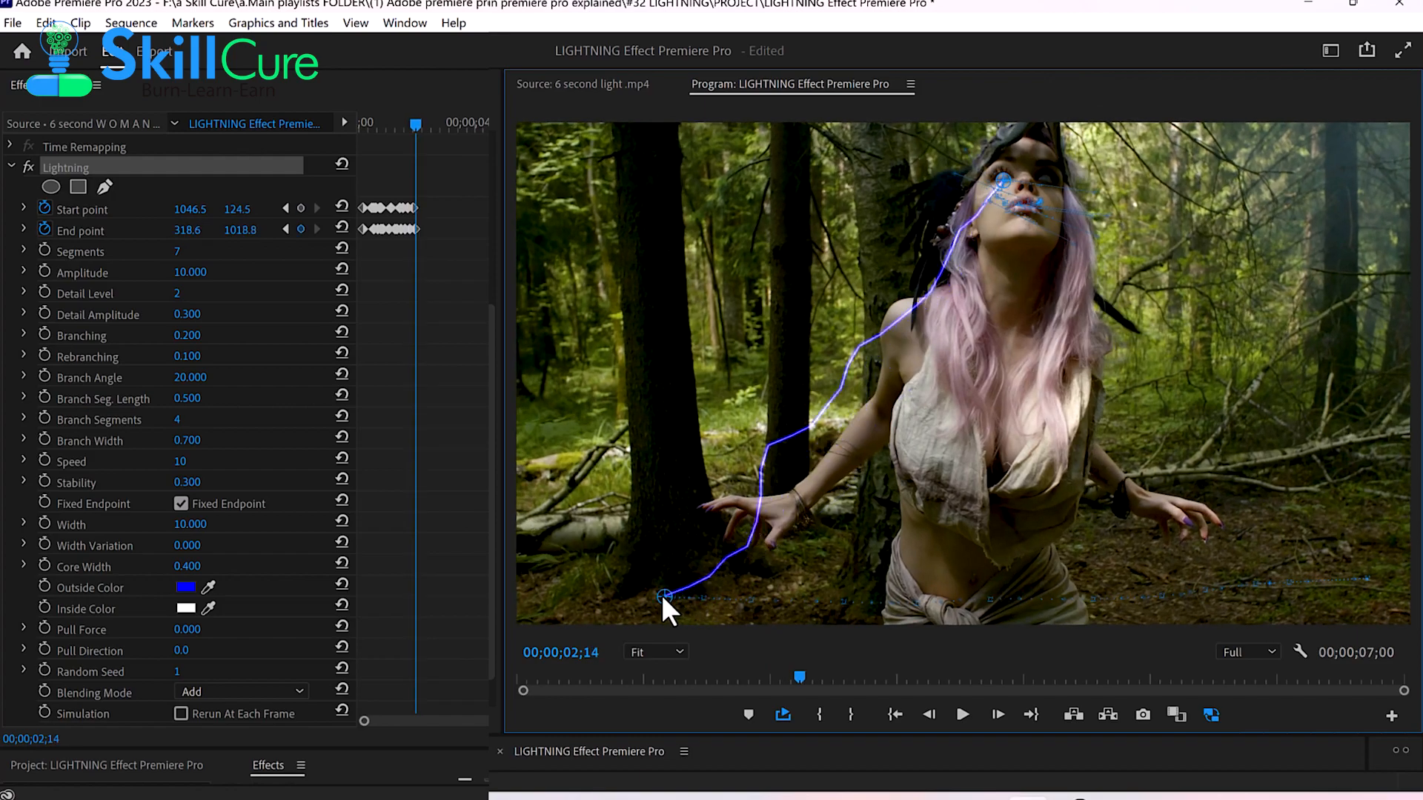
# Step: Advance two frames to 00;00;02;16 and keyframe the Start point on the eye, at about 1033.8, 107.6
pyautogui.press('Right')
pyautogui.press('Right')
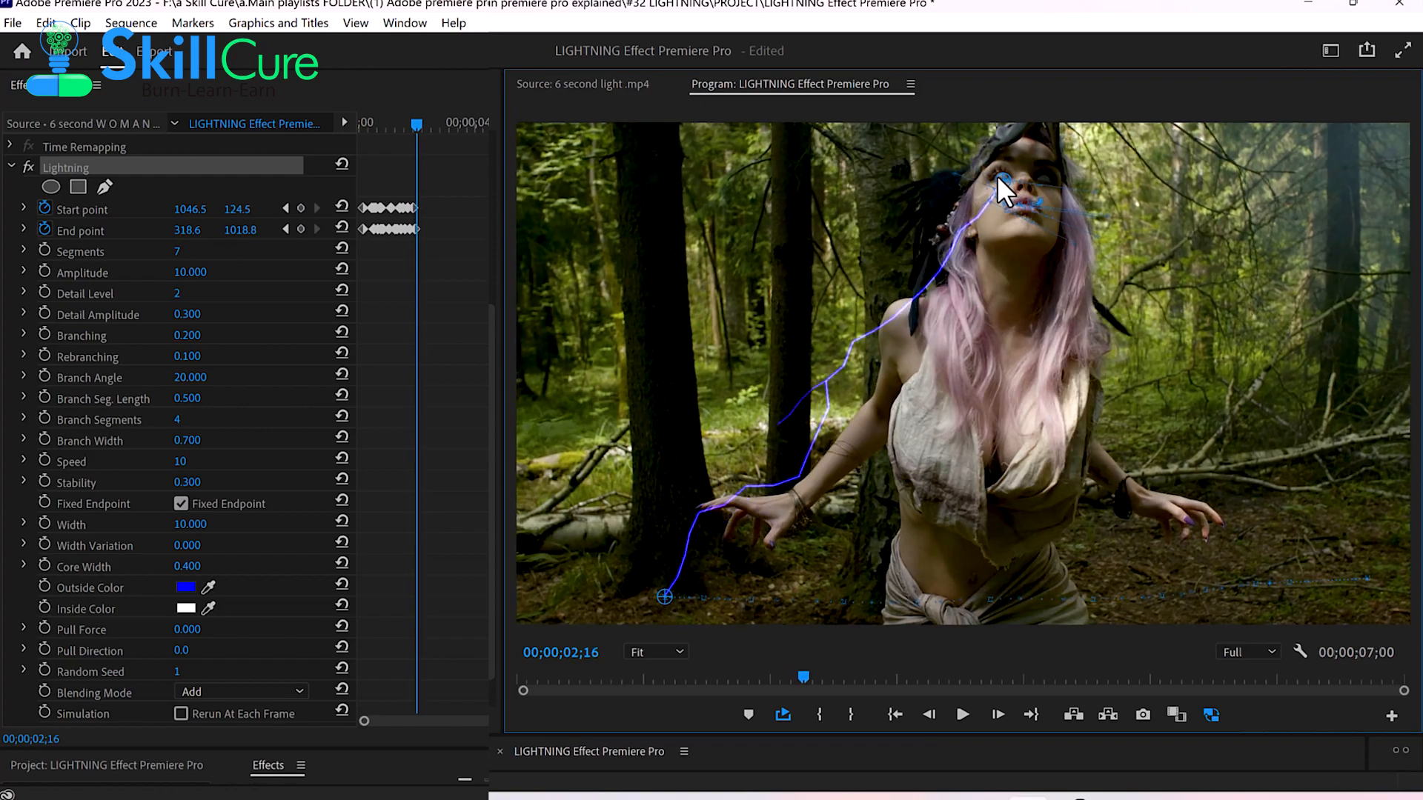
pyautogui.moveTo(998, 175); pyautogui.dragTo(995, 174)
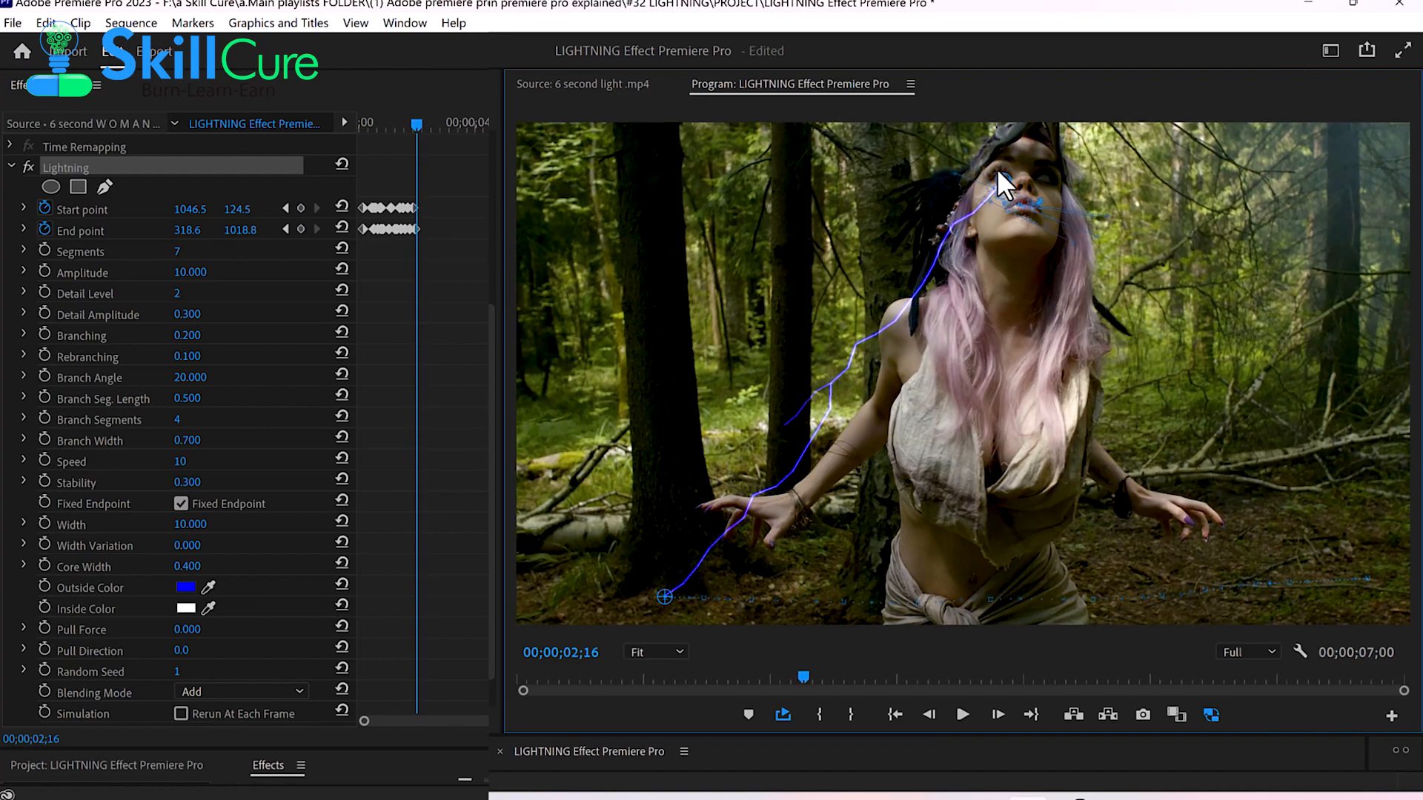
pyautogui.moveTo(1002, 177); pyautogui.dragTo(998, 172)
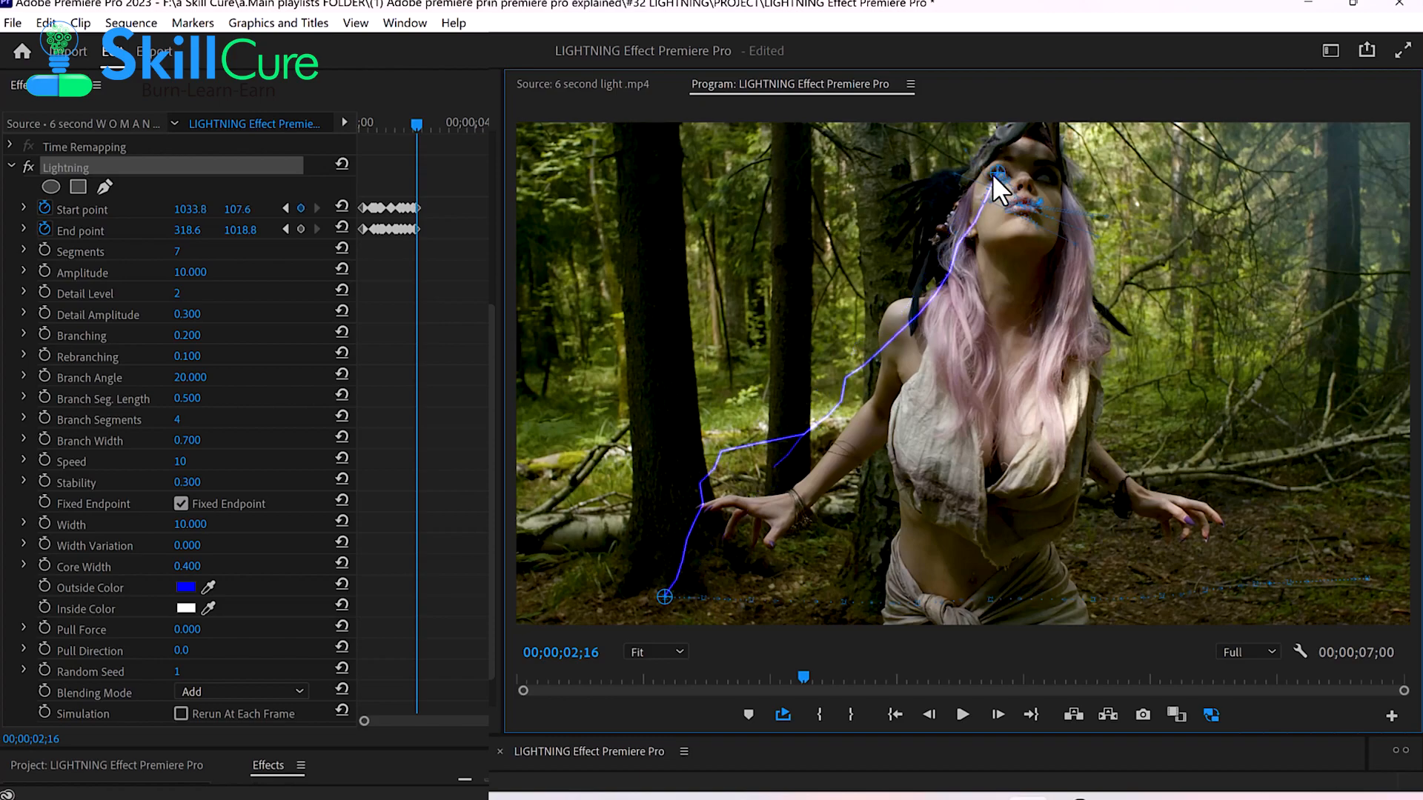
# Step: Keyframe the End point at 00;00;02;20 near the frame's edge, at about 94.9, 1029.4
pyautogui.press('Right')
pyautogui.press('Right')
pyautogui.press('Right')
pyautogui.press('Right')
pyautogui.moveTo(655, 599); pyautogui.dragTo(560, 602)
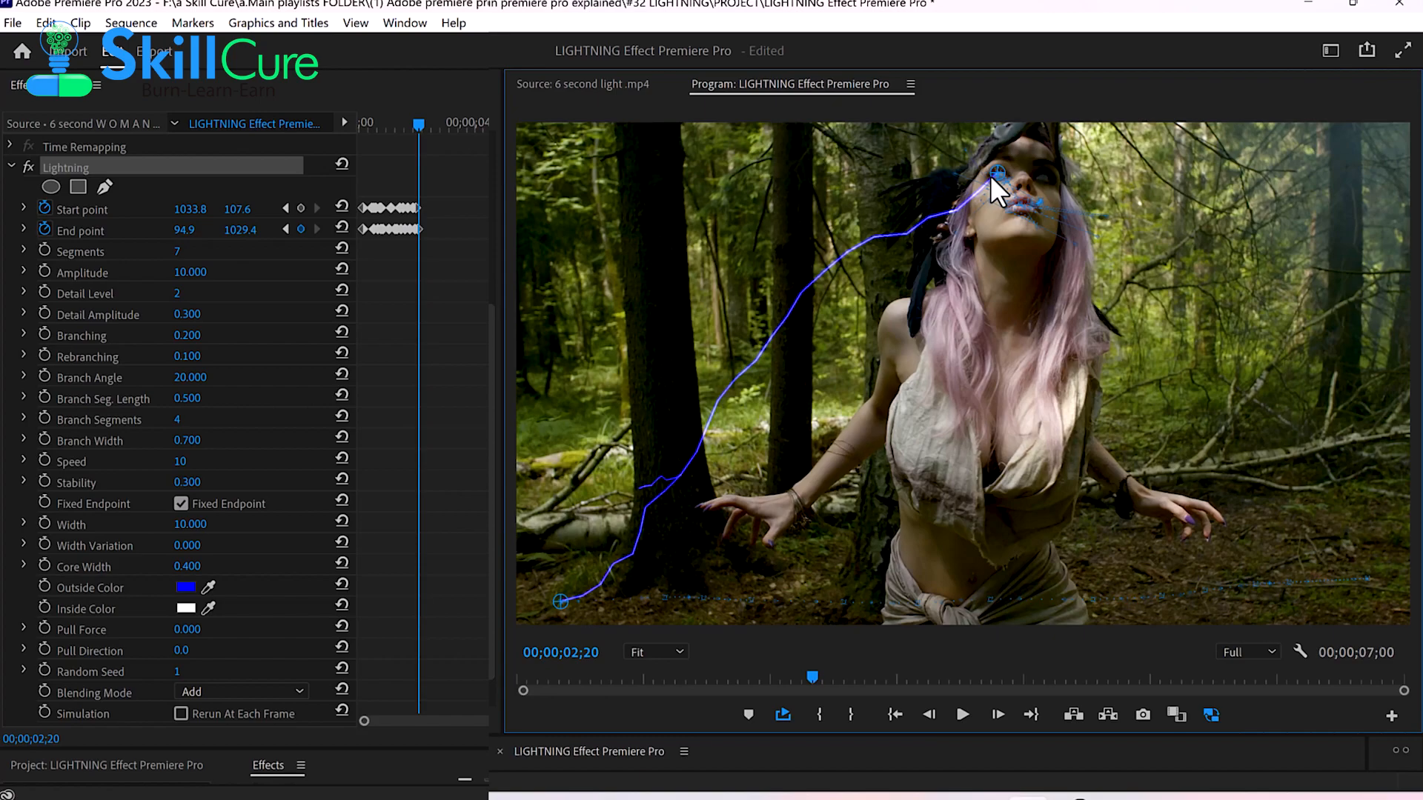
# Step: Play the lightning animation twice from near its beginning to check how the bolt follows the head
pyautogui.moveTo(414, 126); pyautogui.dragTo(356, 143)
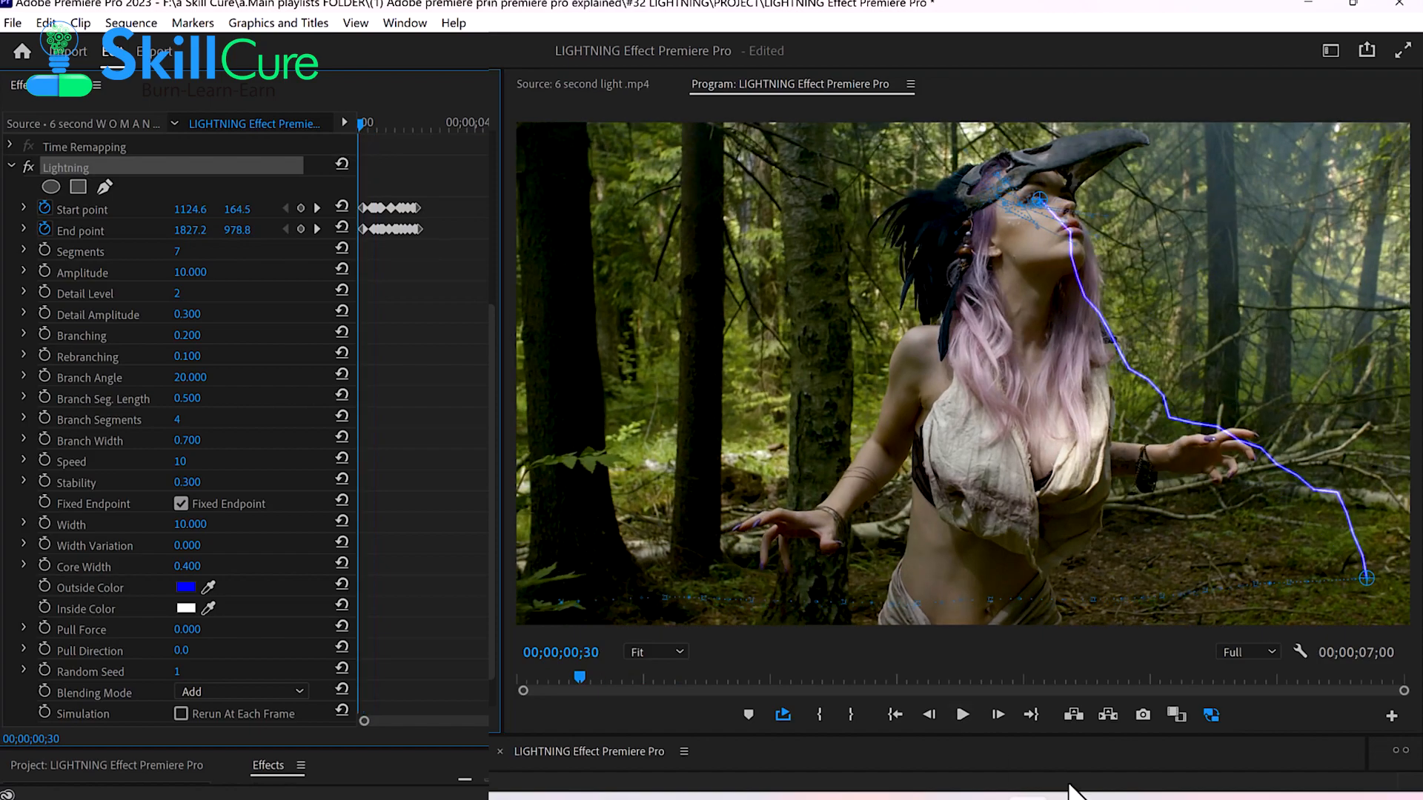
pyautogui.click(962, 716)
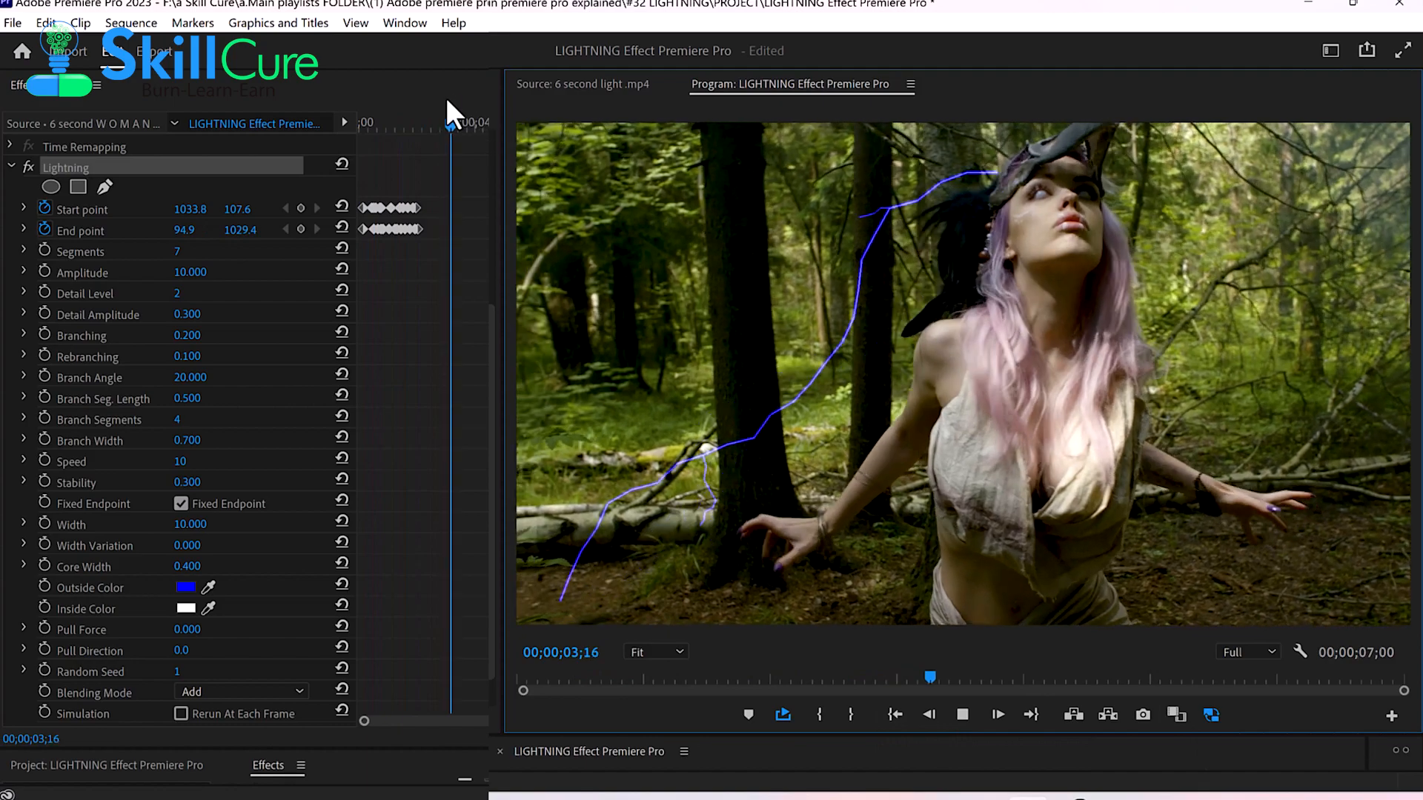
pyautogui.moveTo(453, 123); pyautogui.dragTo(355, 148)
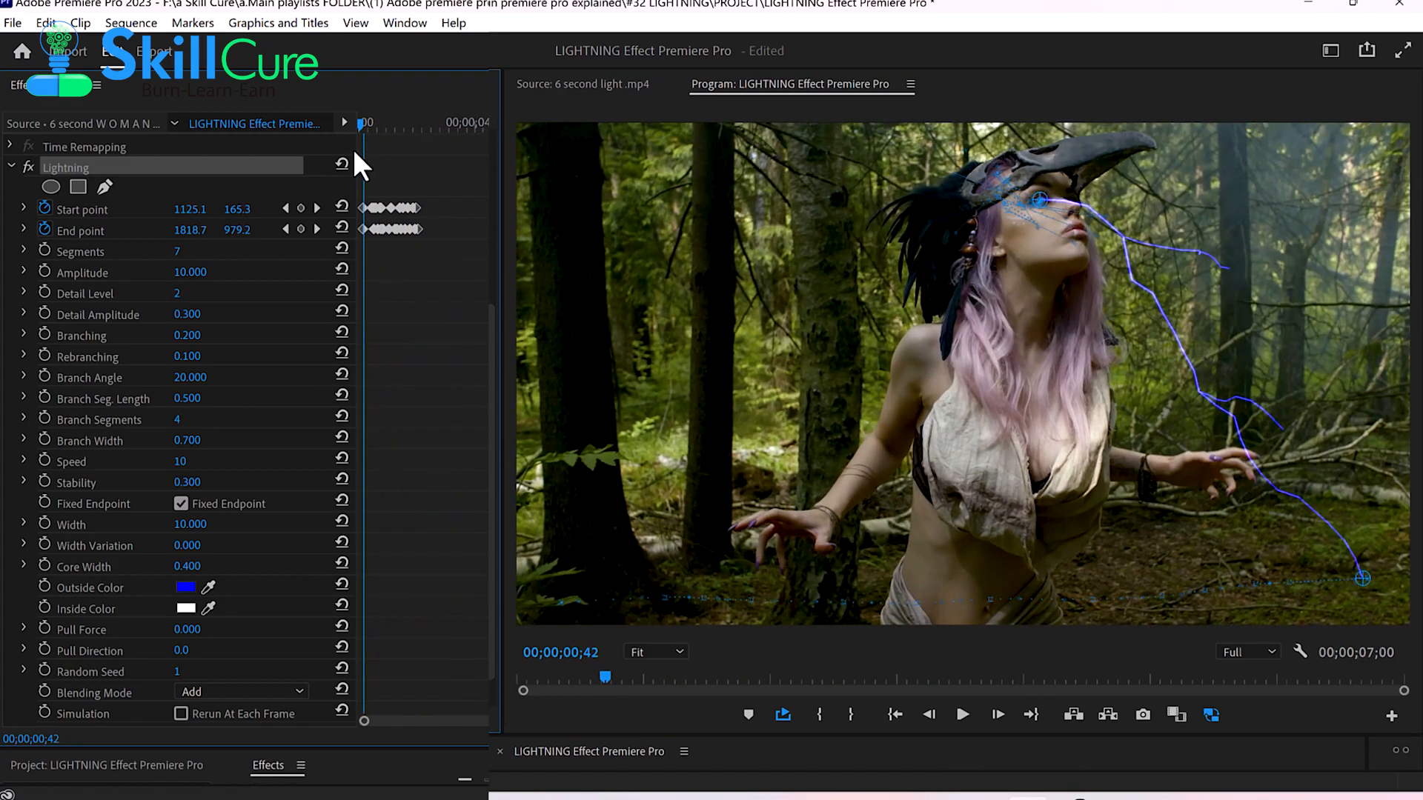
pyautogui.click(954, 711)
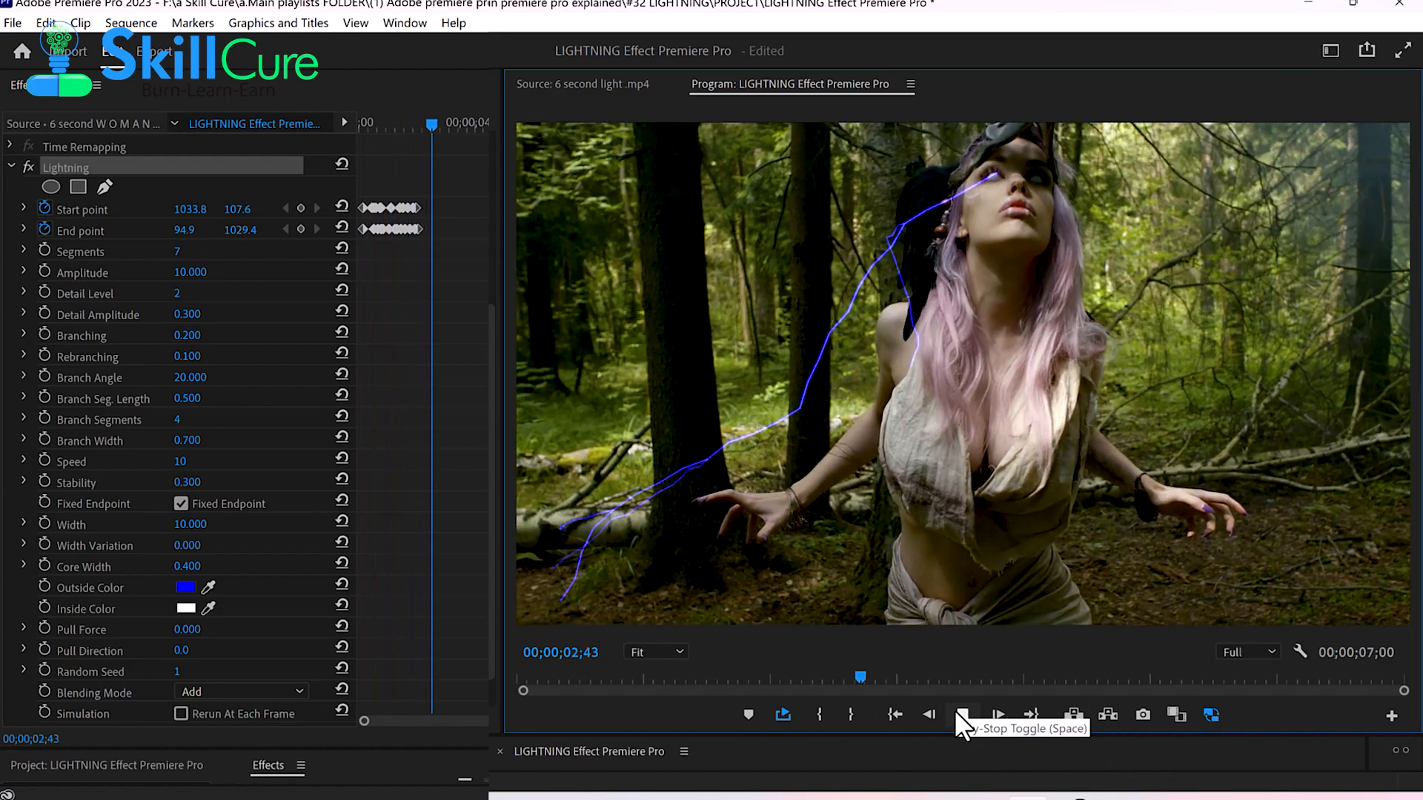
pyautogui.click(955, 712)
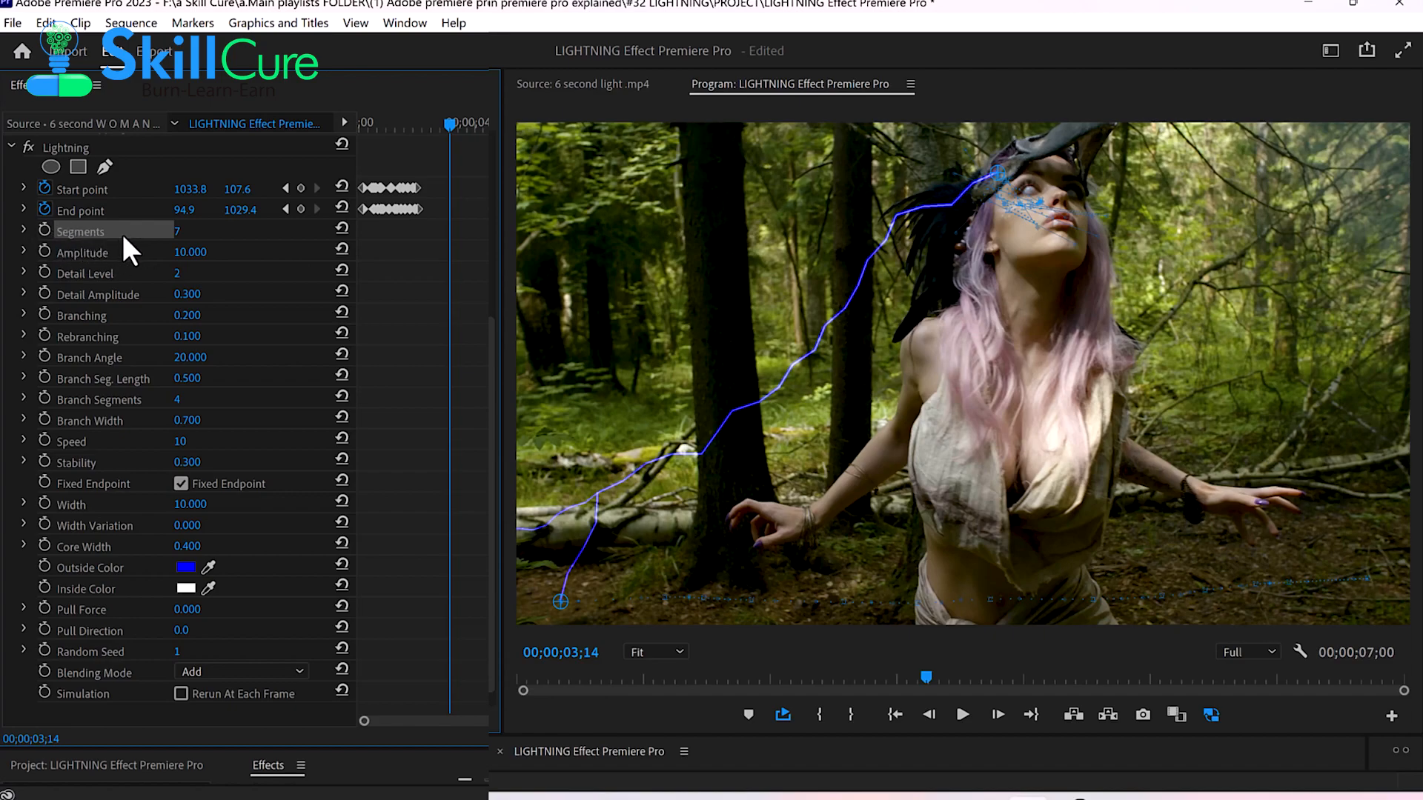
# Step: Try 16 and 4 for the Lightning effect's Segments, and settle on 12
pyautogui.click(176, 231)
pyautogui.write('16')
pyautogui.press('Return')
pyautogui.moveTo(180, 231)
pyautogui.mouseDown()
pyautogui.moveTo(192, 232)
pyautogui.moveTo(173, 231)
pyautogui.mouseUp()
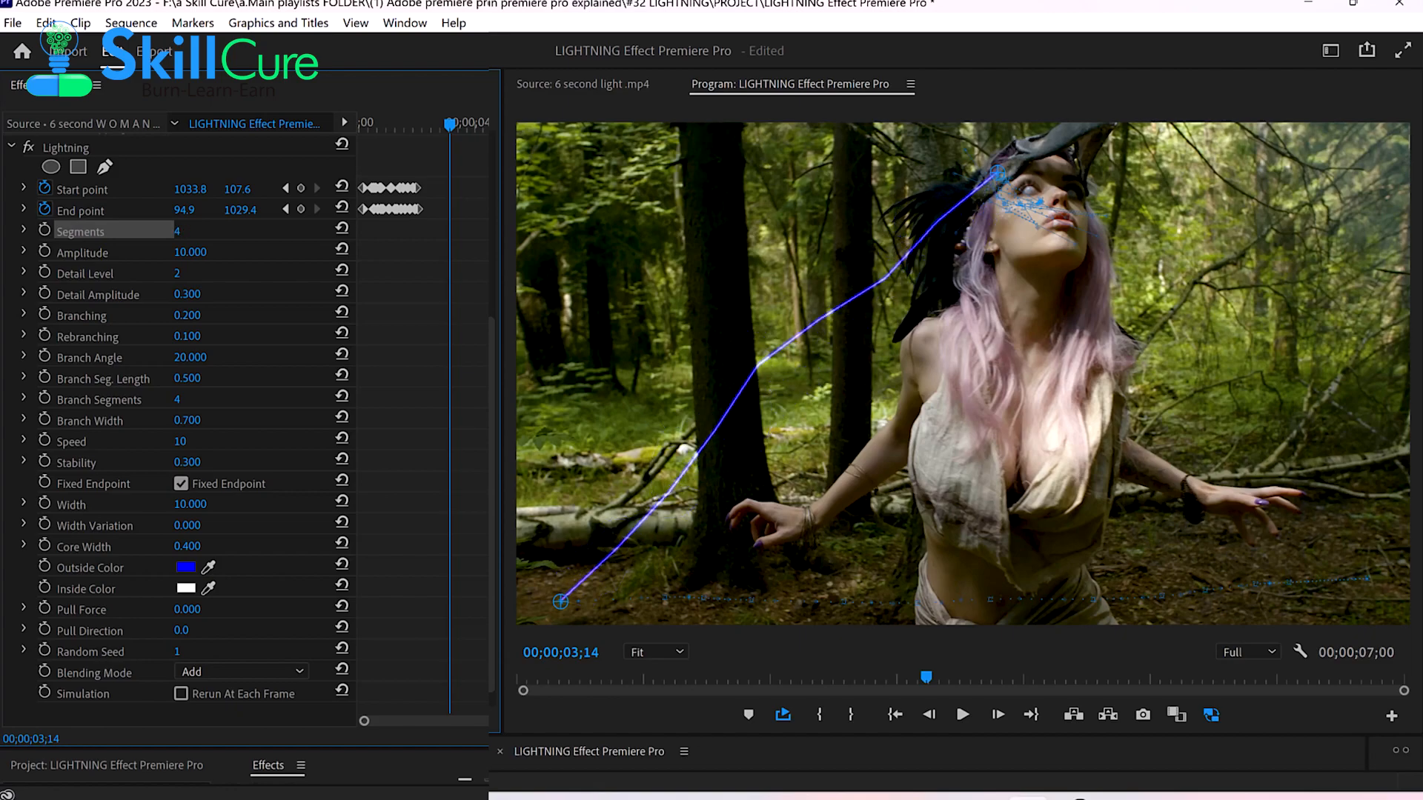
pyautogui.moveTo(173, 232); pyautogui.dragTo(180, 231)
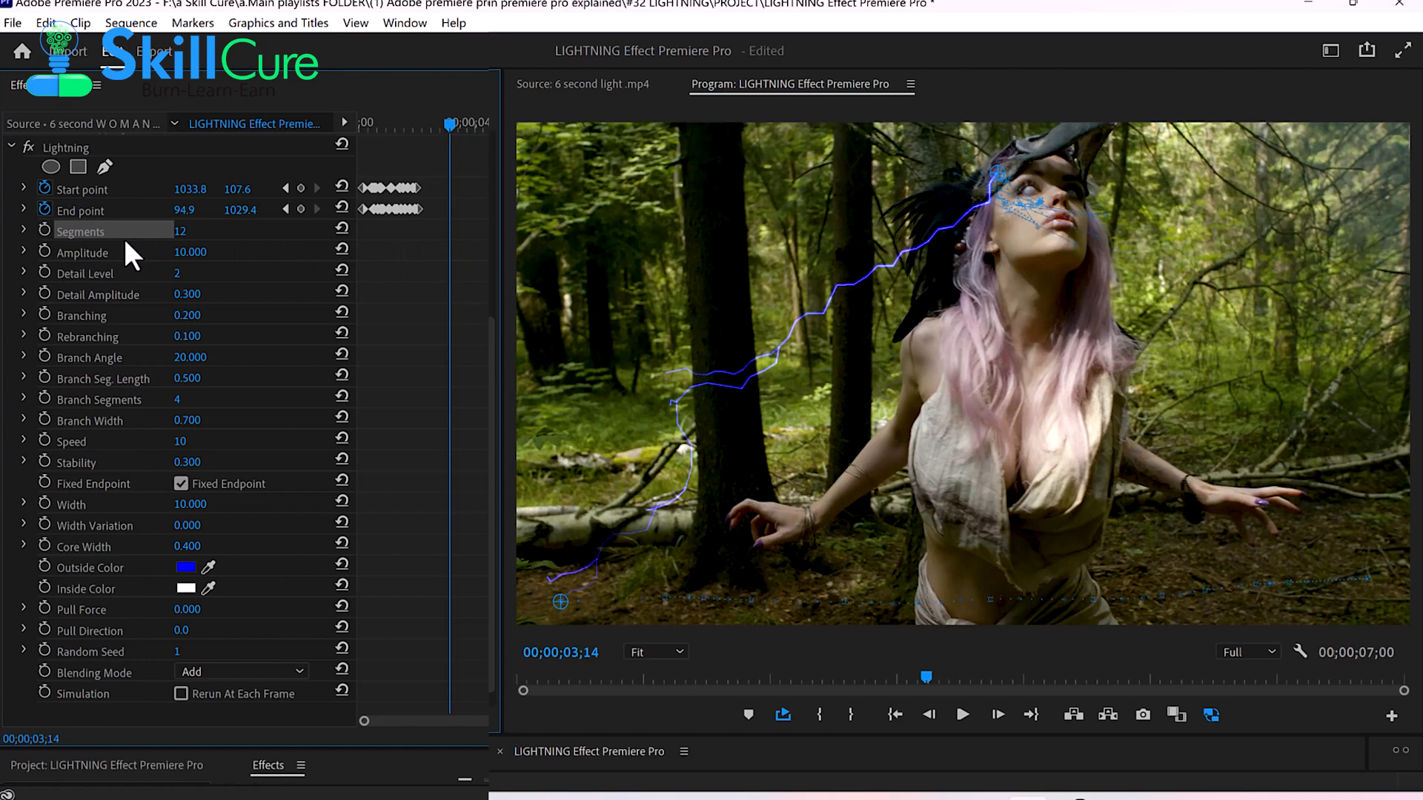
# Step: Raise the Lightning effect's Amplitude to 22, and vary the Detail Level between 0 and 8 before setting it to 7
pyautogui.click(106, 251)
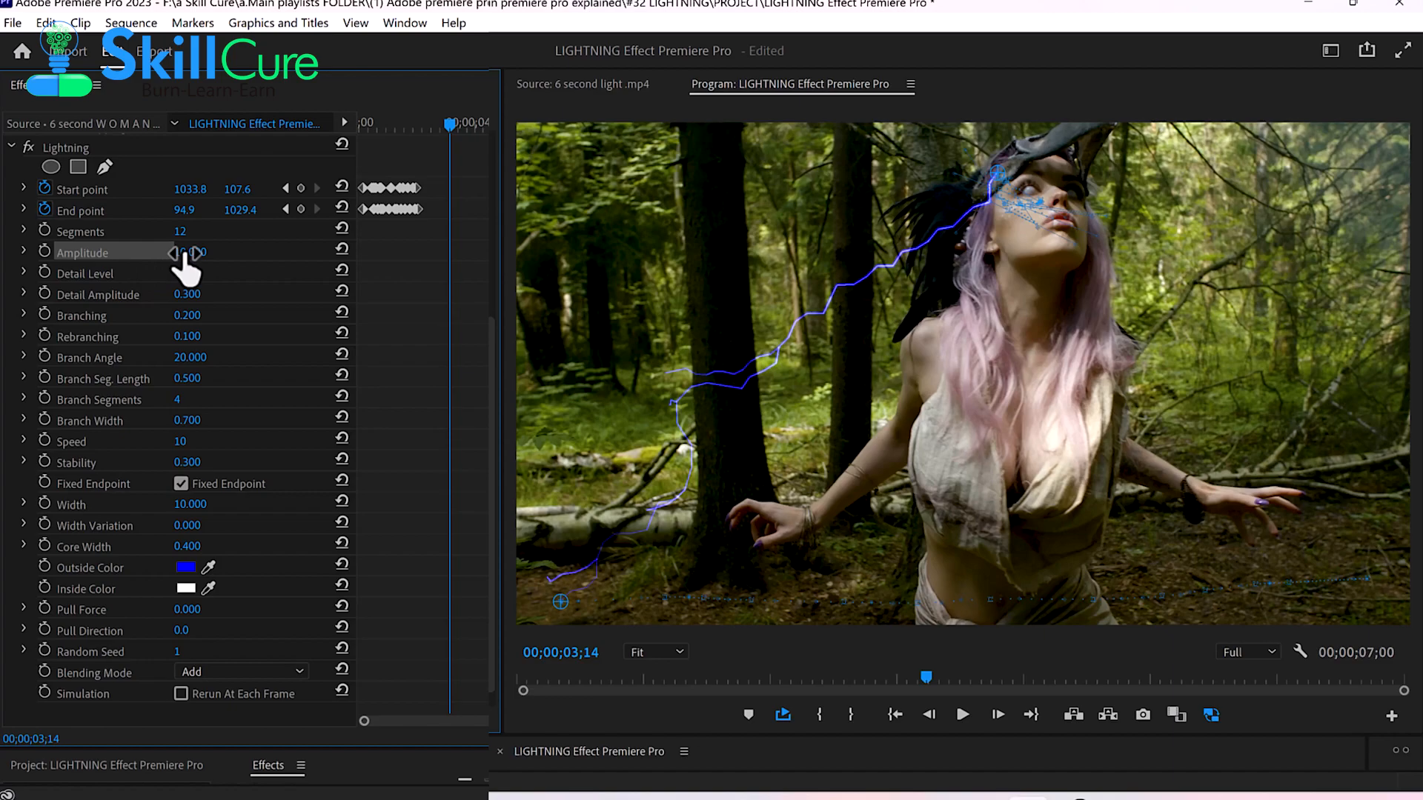
pyautogui.moveTo(190, 252); pyautogui.dragTo(186, 252)
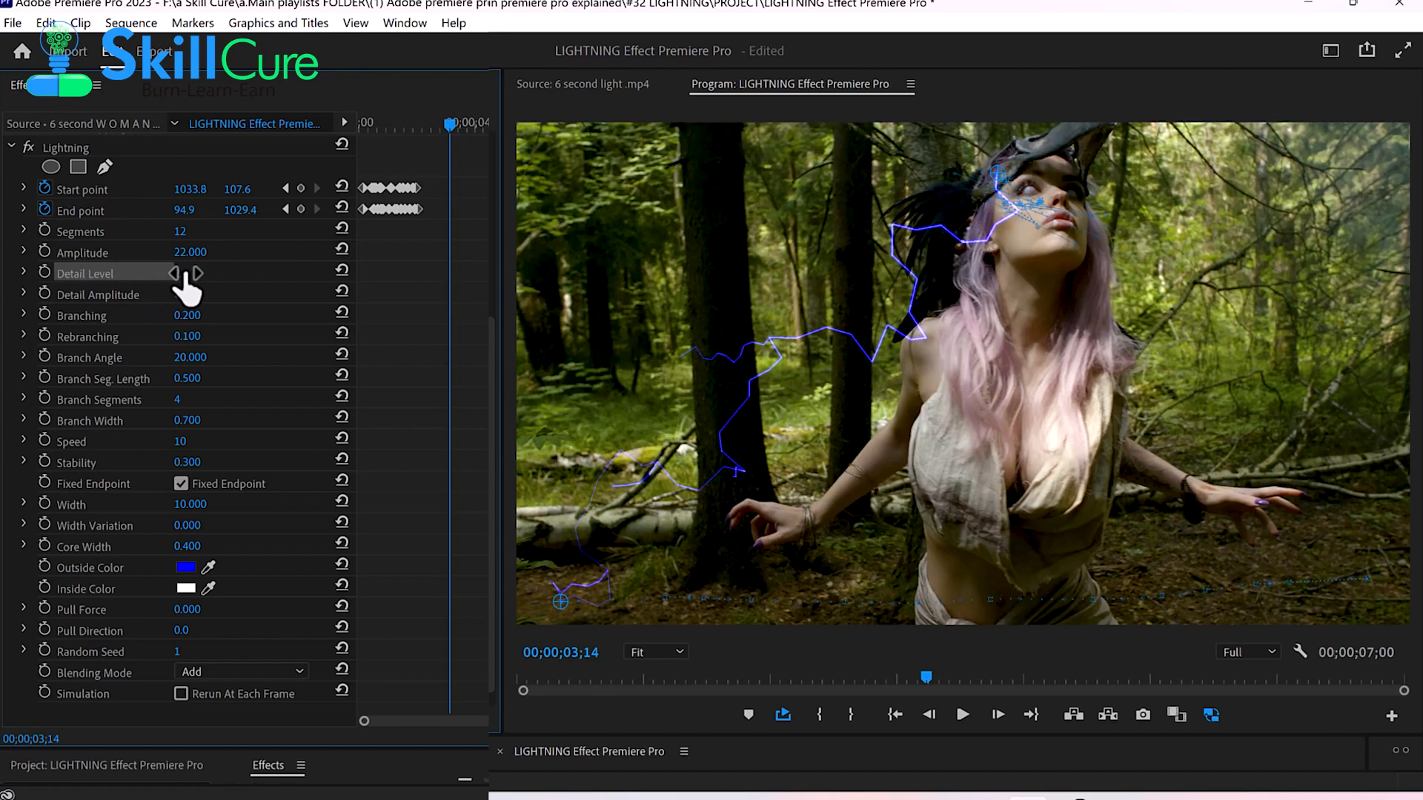
pyautogui.moveTo(177, 273); pyautogui.dragTo(223, 273)
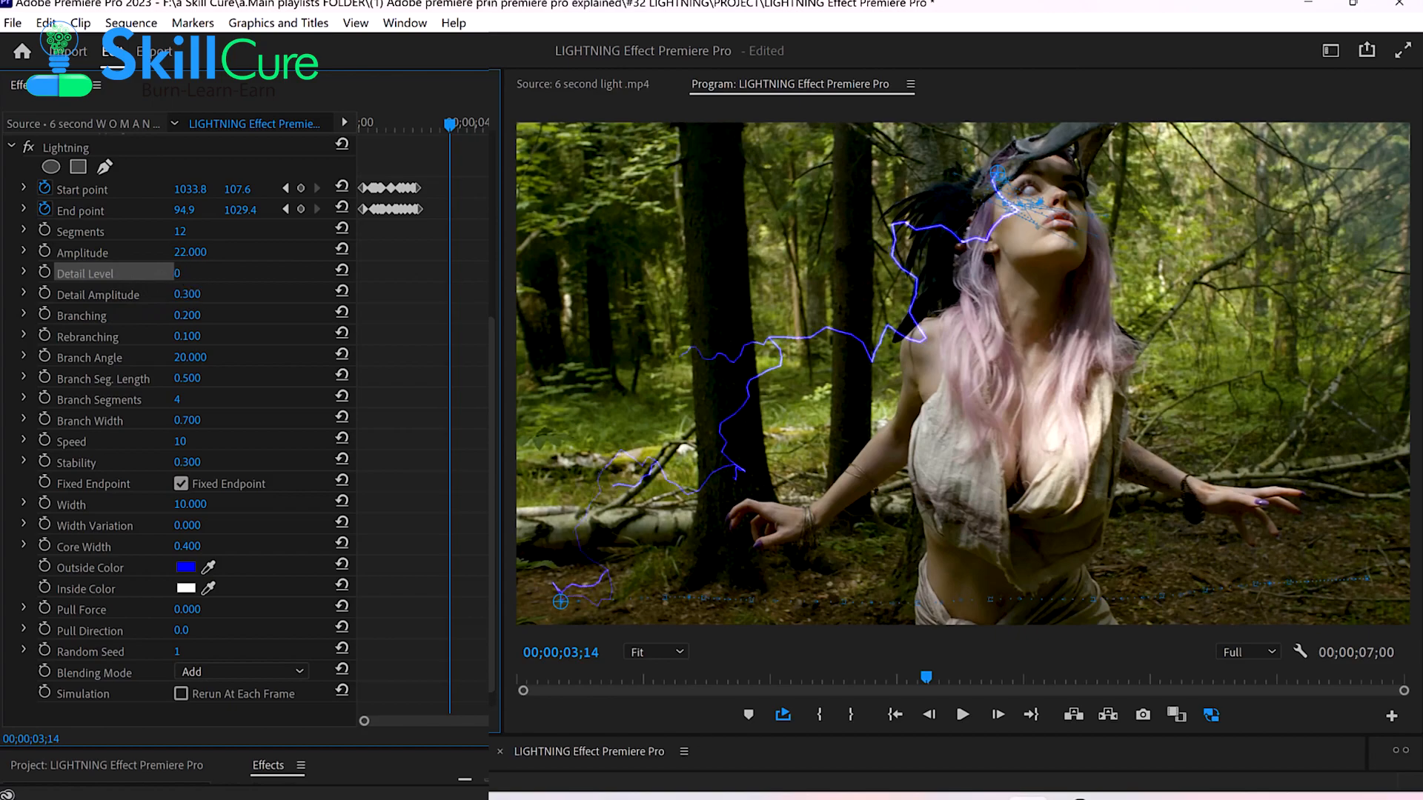
pyautogui.moveTo(177, 274); pyautogui.dragTo(188, 274)
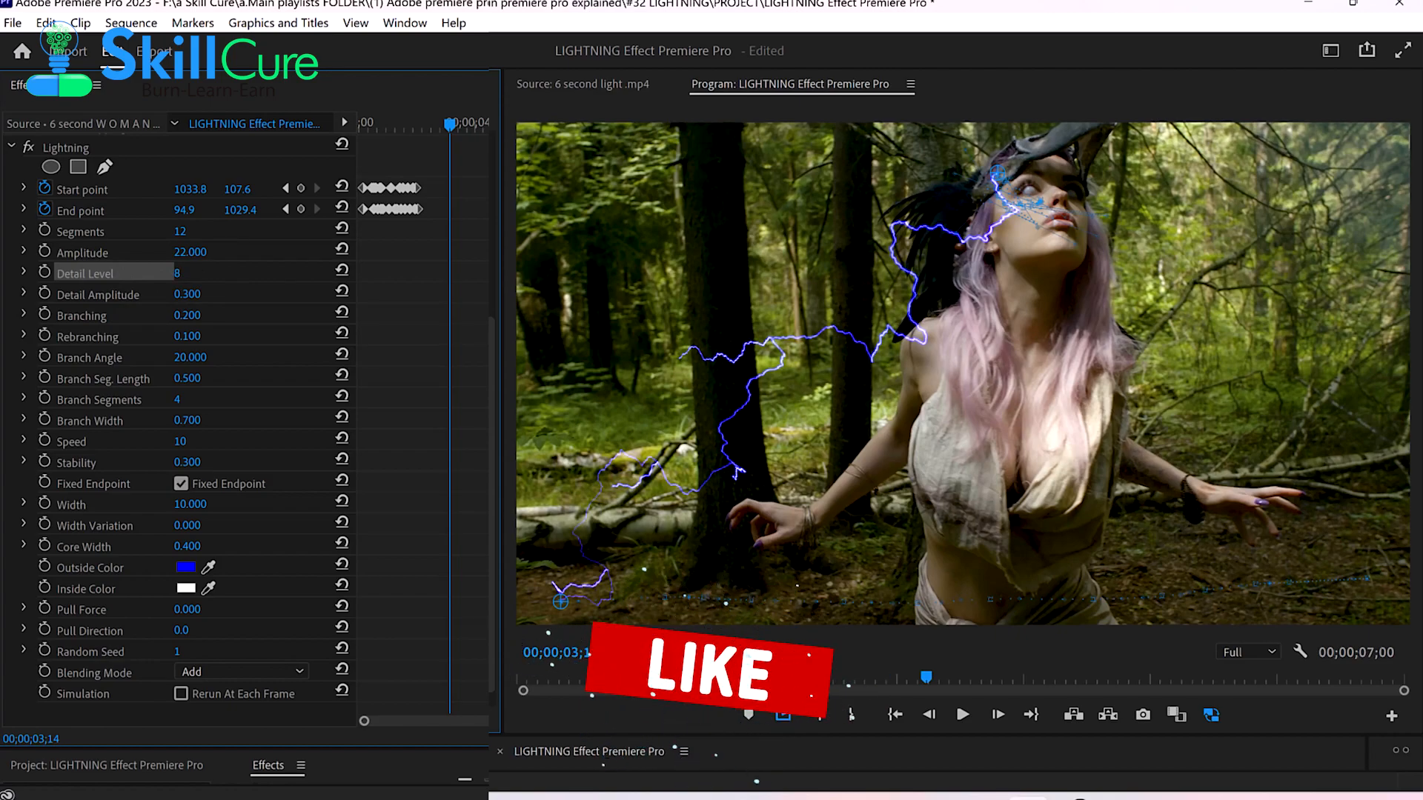
pyautogui.moveTo(177, 273); pyautogui.dragTo(163, 273)
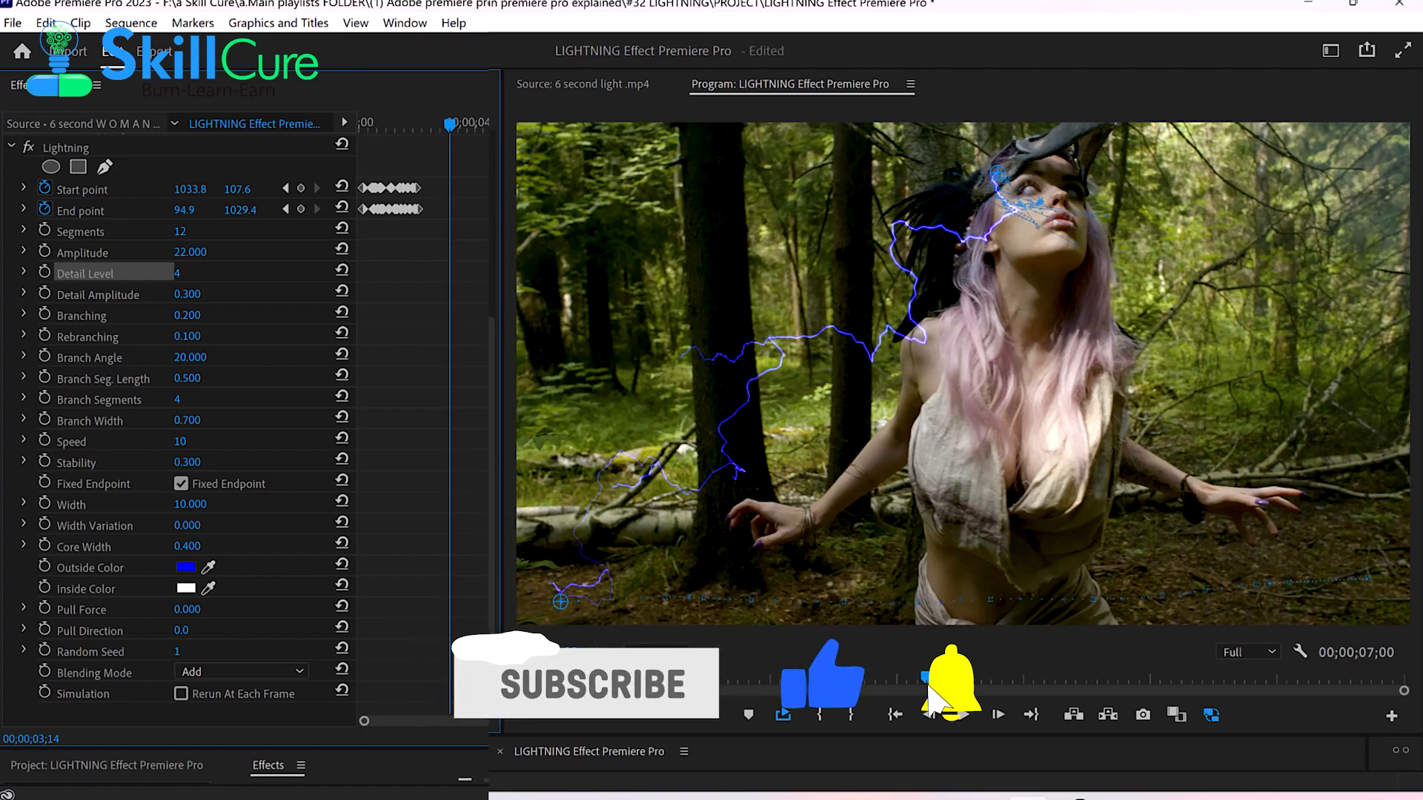
pyautogui.moveTo(178, 274)
pyautogui.mouseDown()
pyautogui.moveTo(192, 274)
pyautogui.moveTo(164, 273)
pyautogui.moveTo(175, 274)
pyautogui.mouseUp()
pyautogui.moveTo(177, 274); pyautogui.dragTo(177, 273)
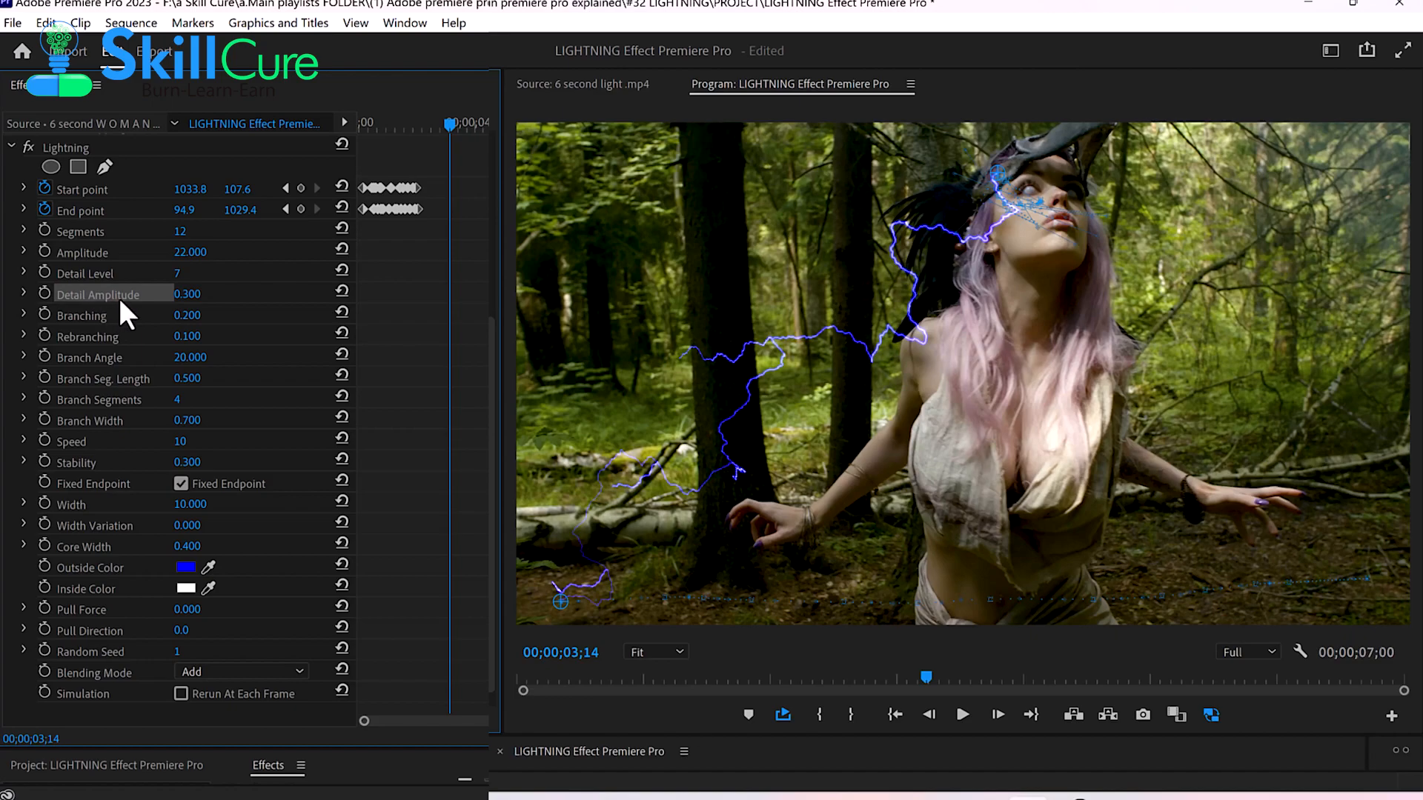
# Step: Set both the Amplitude and the Detail Amplitude of the Lightning effect to 0
pyautogui.click(191, 256)
pyautogui.write('0')
pyautogui.press('Return')
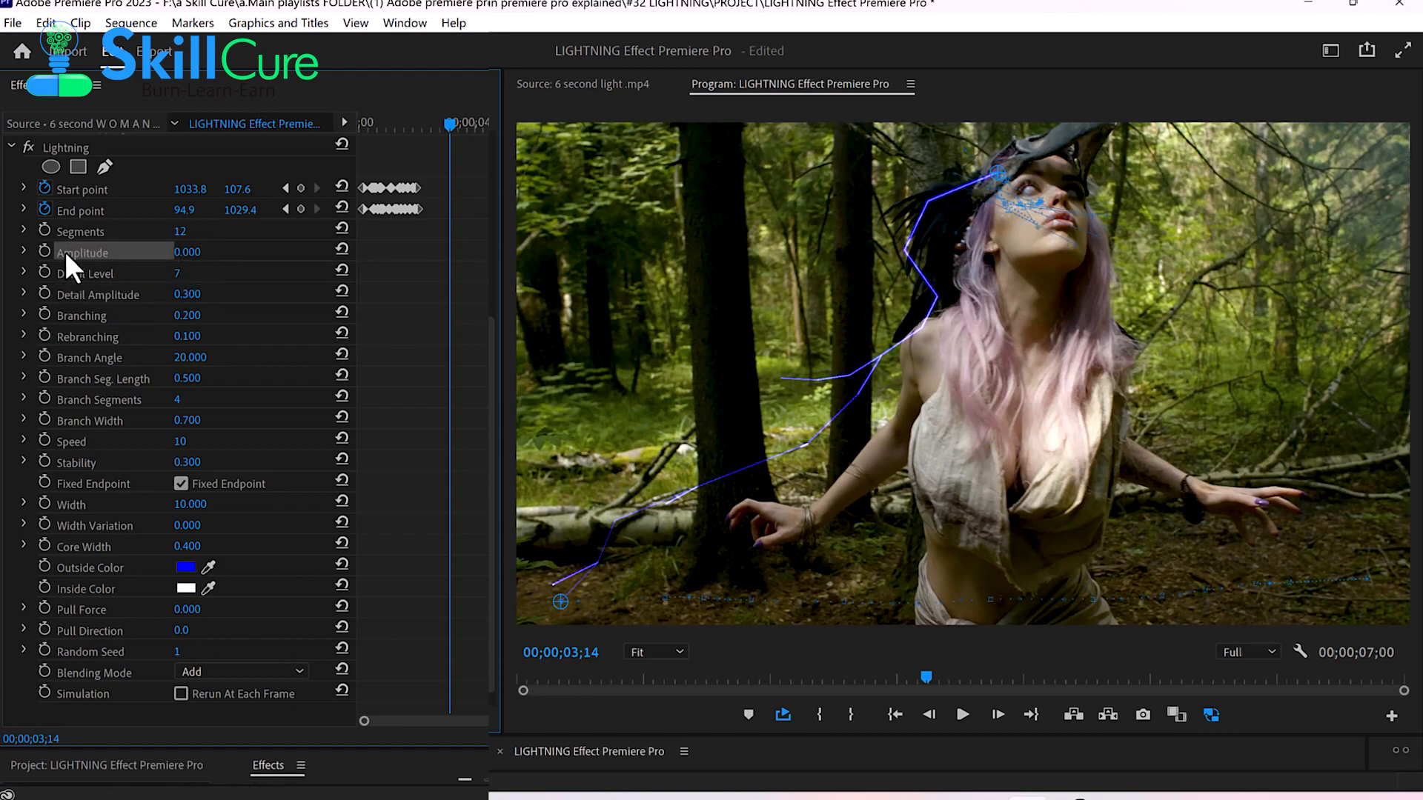
pyautogui.click(182, 295)
pyautogui.write('0')
pyautogui.press('Return')
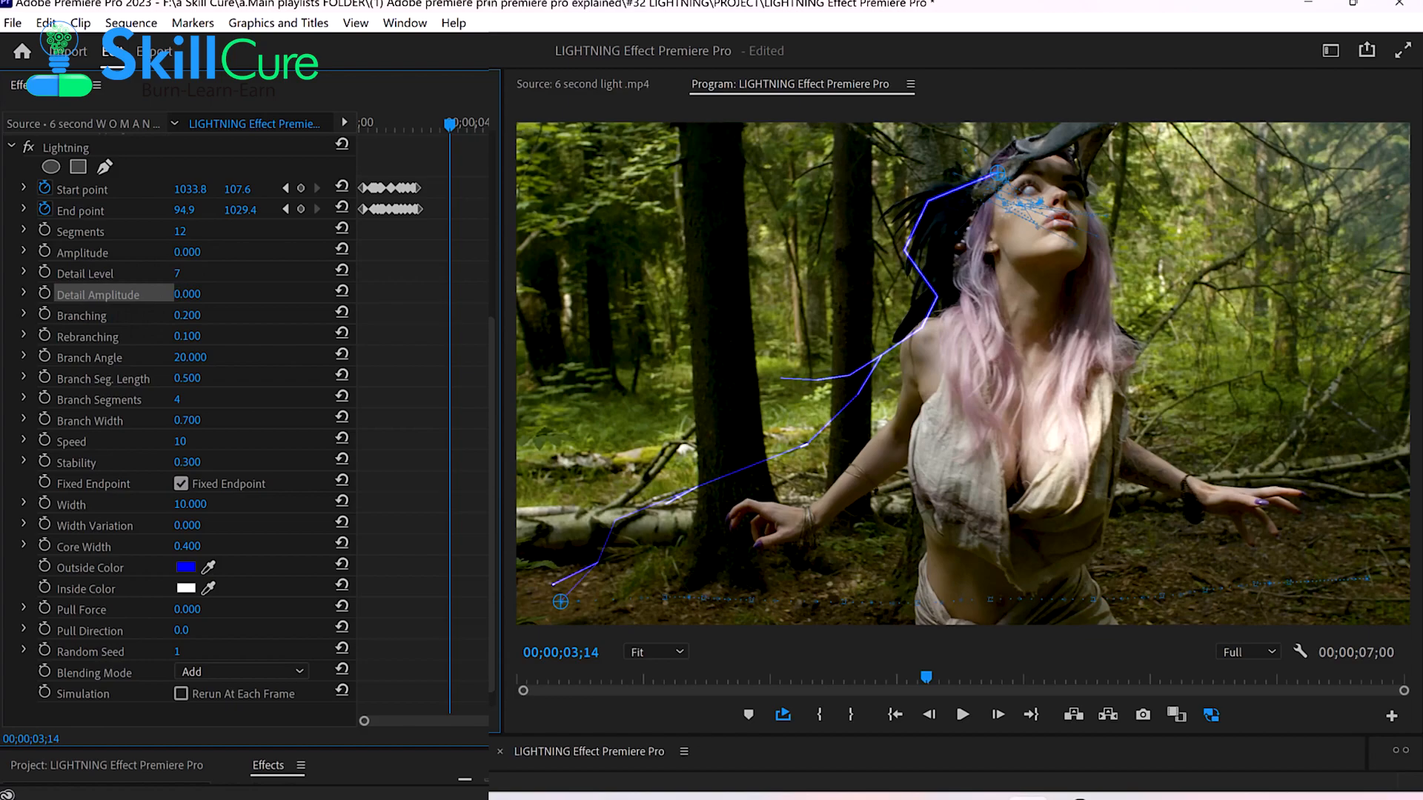
# Step: Set the Lightning effect's Amplitude to 19 and its Detail Amplitude to 1
pyautogui.click(186, 252)
pyautogui.write('6')
pyautogui.press('Return')
pyautogui.moveTo(187, 252); pyautogui.dragTo(195, 252)
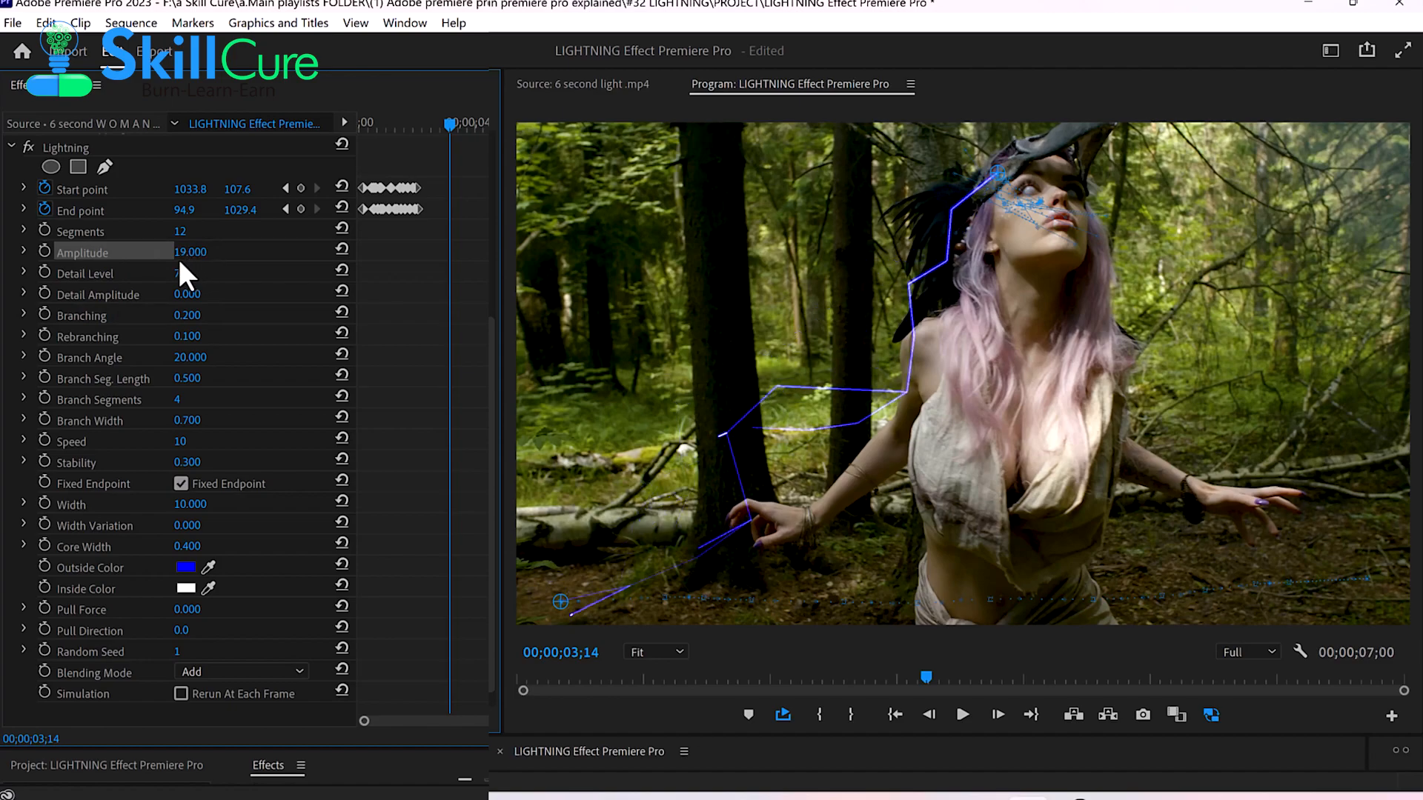
pyautogui.moveTo(185, 294); pyautogui.dragTo(182, 295)
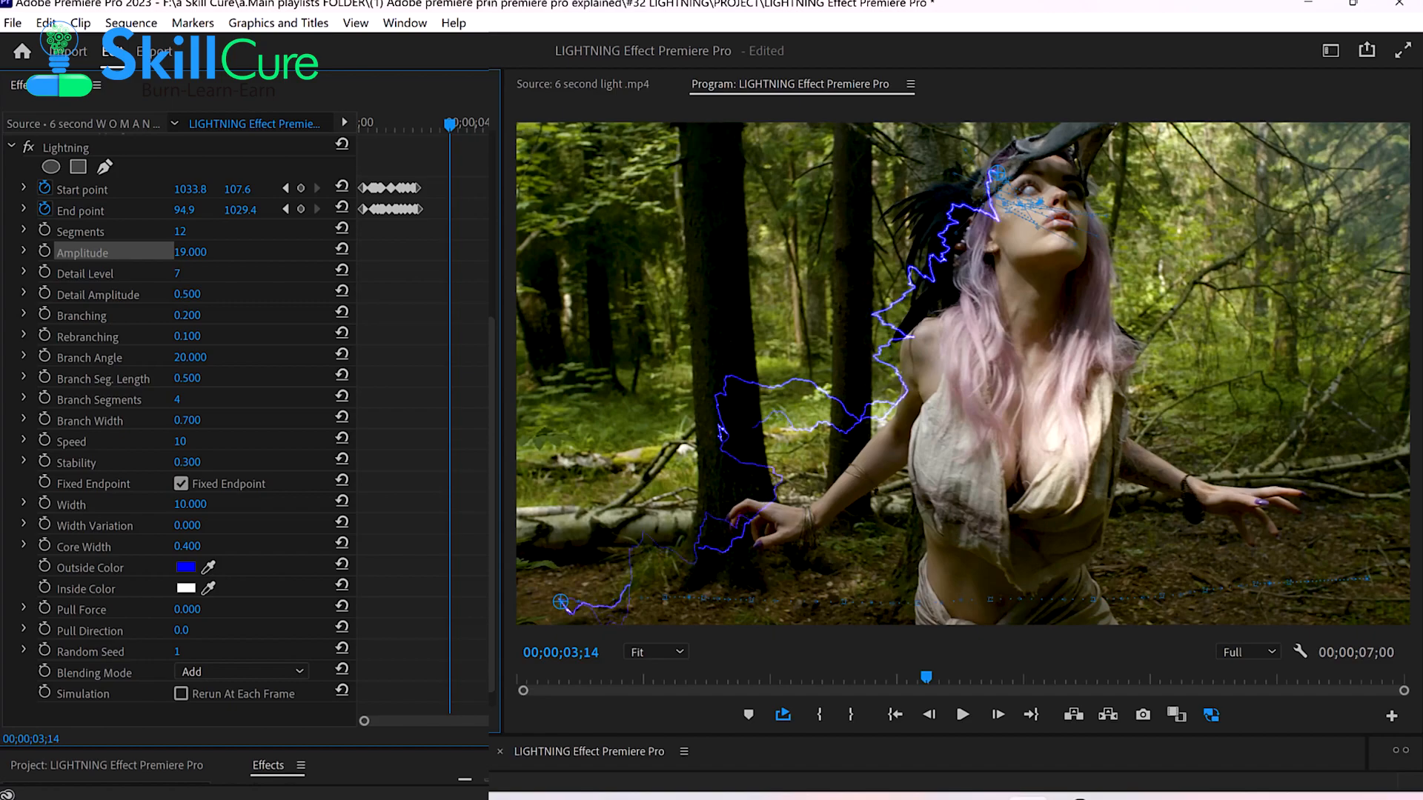
pyautogui.moveTo(183, 294); pyautogui.dragTo(189, 294)
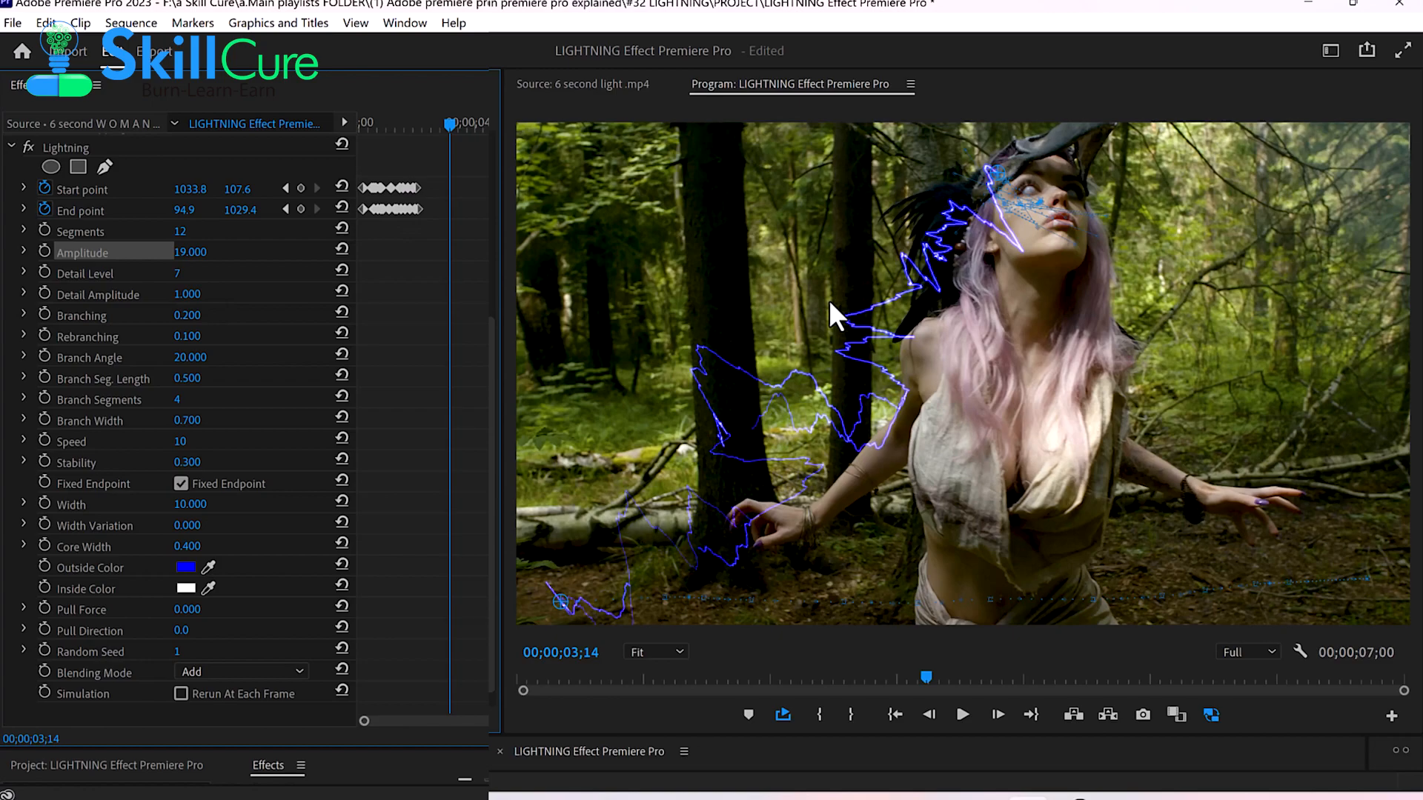
pyautogui.click(132, 295)
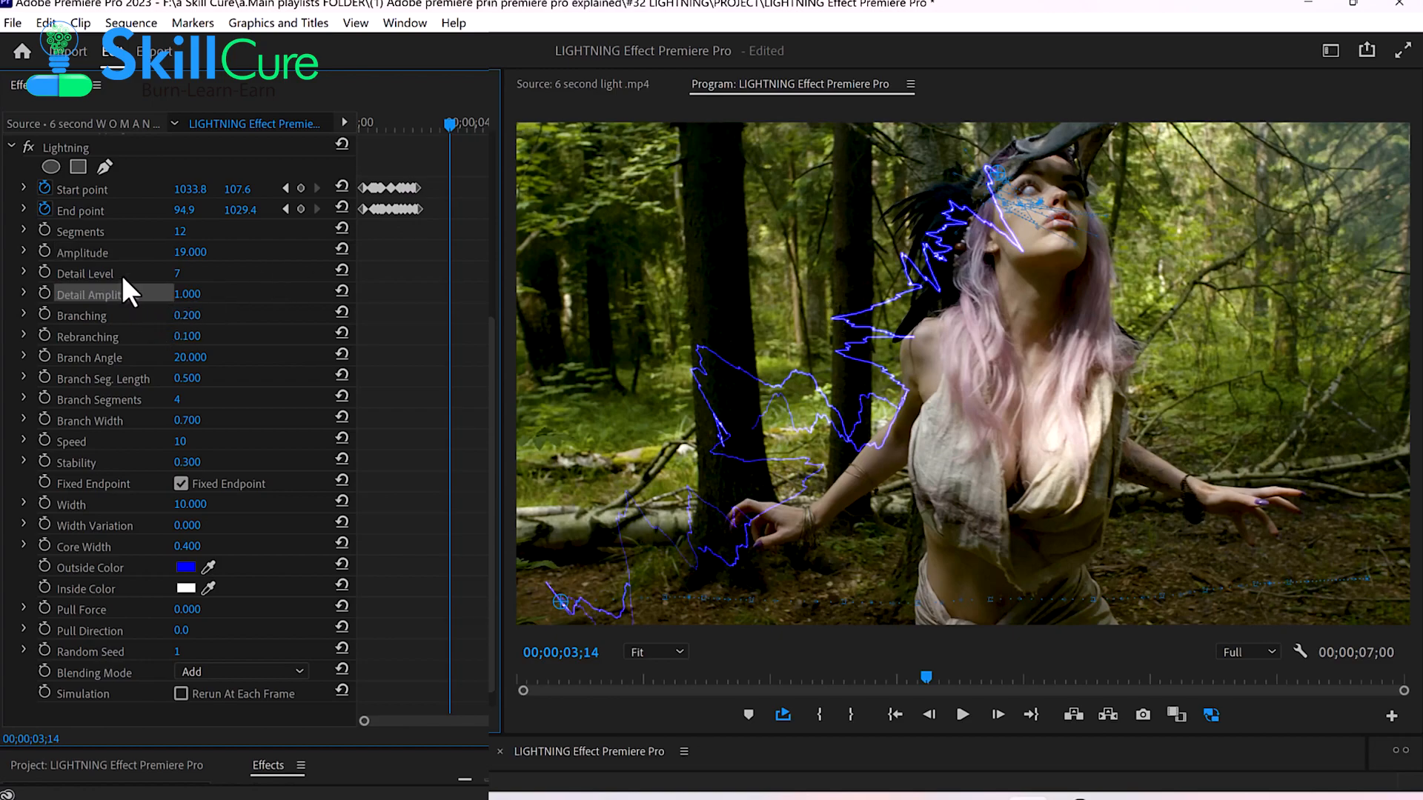
pyautogui.click(103, 317)
pyautogui.click(117, 333)
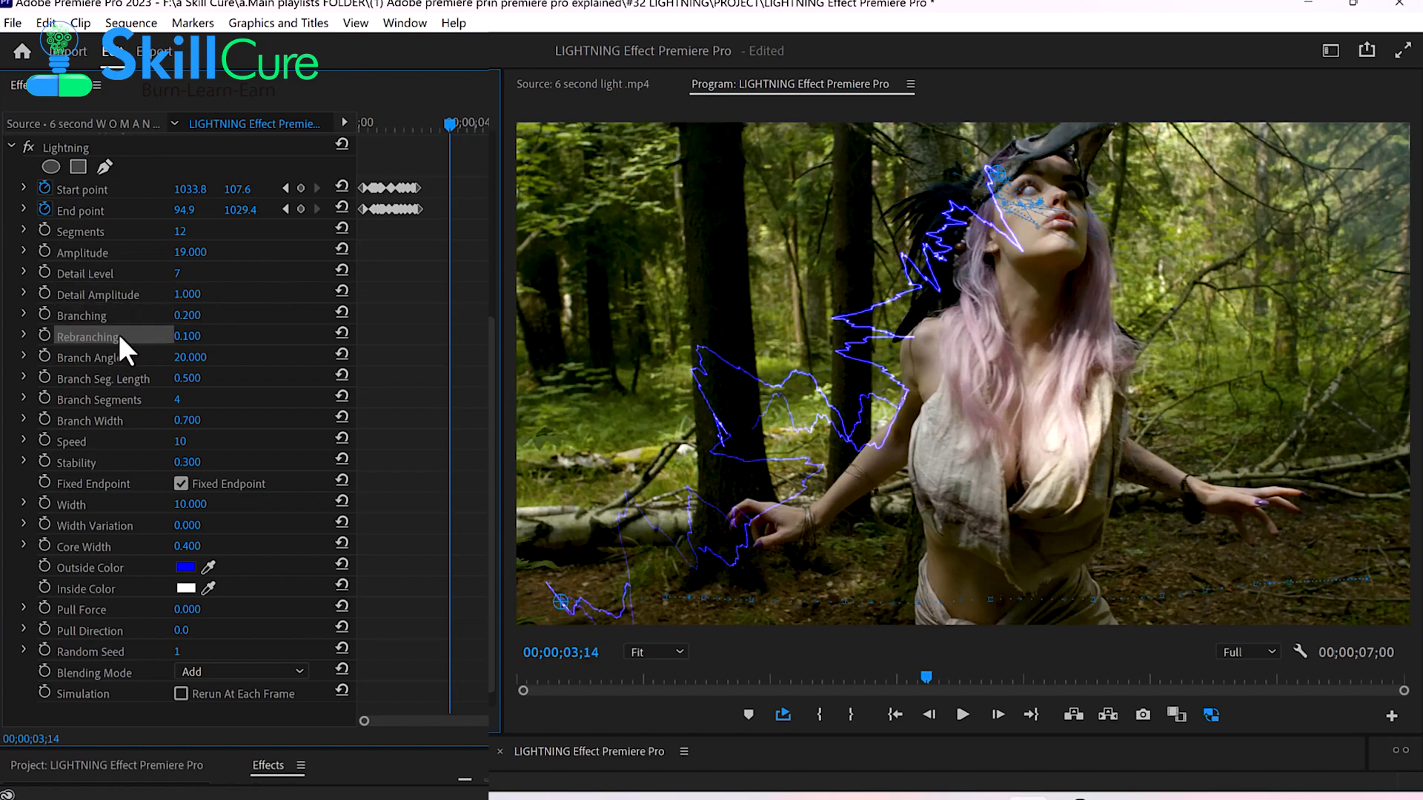
pyautogui.click(102, 316)
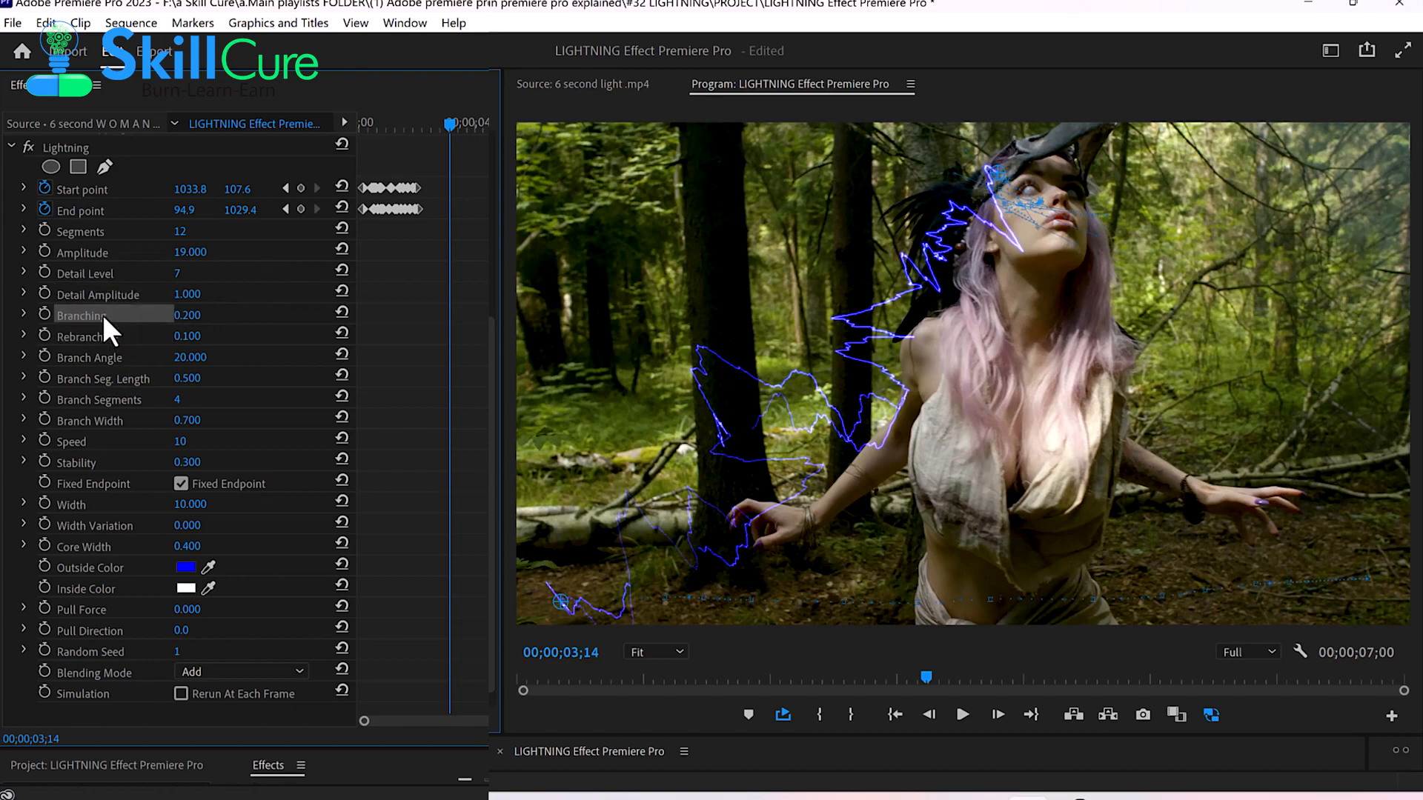
pyautogui.click(83, 253)
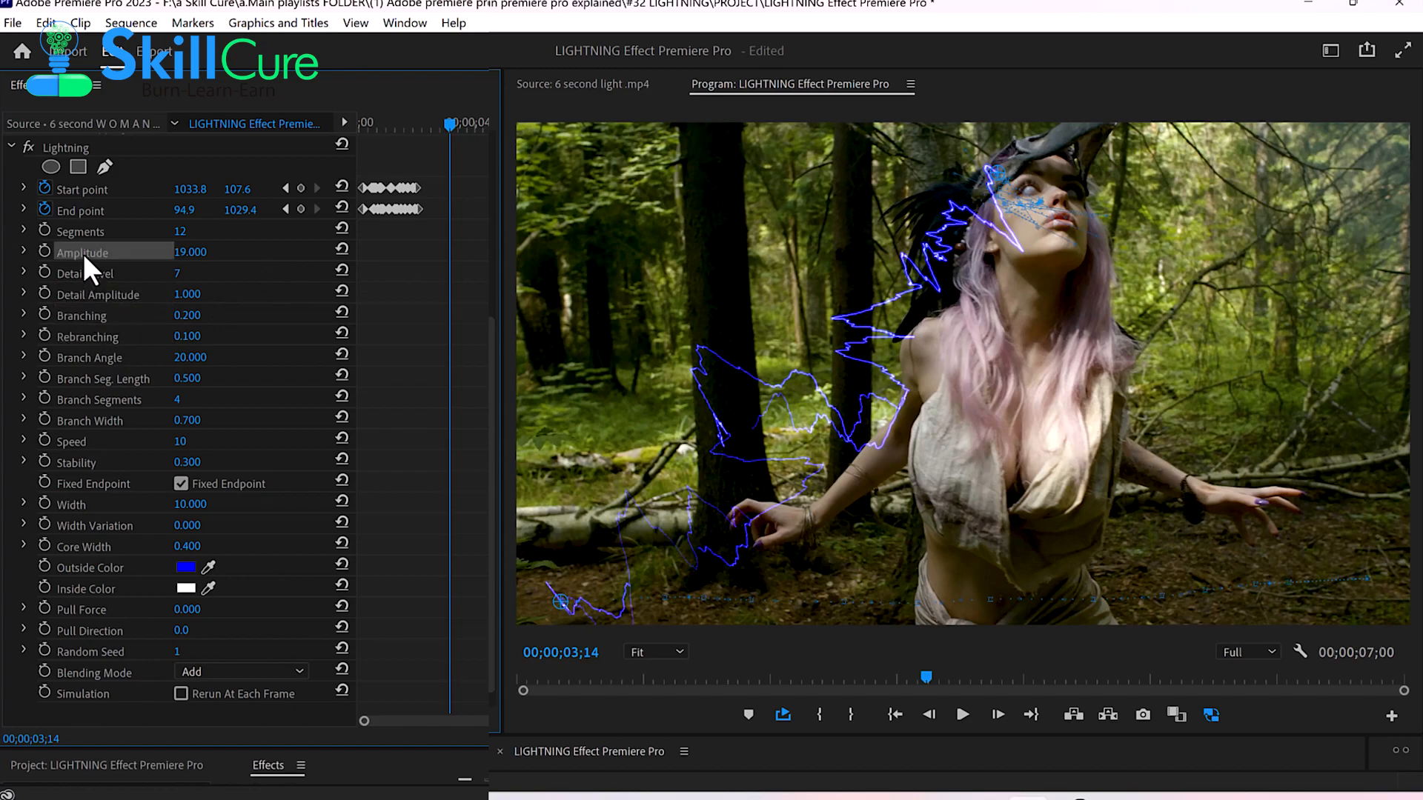
pyautogui.click(100, 297)
pyautogui.click(109, 318)
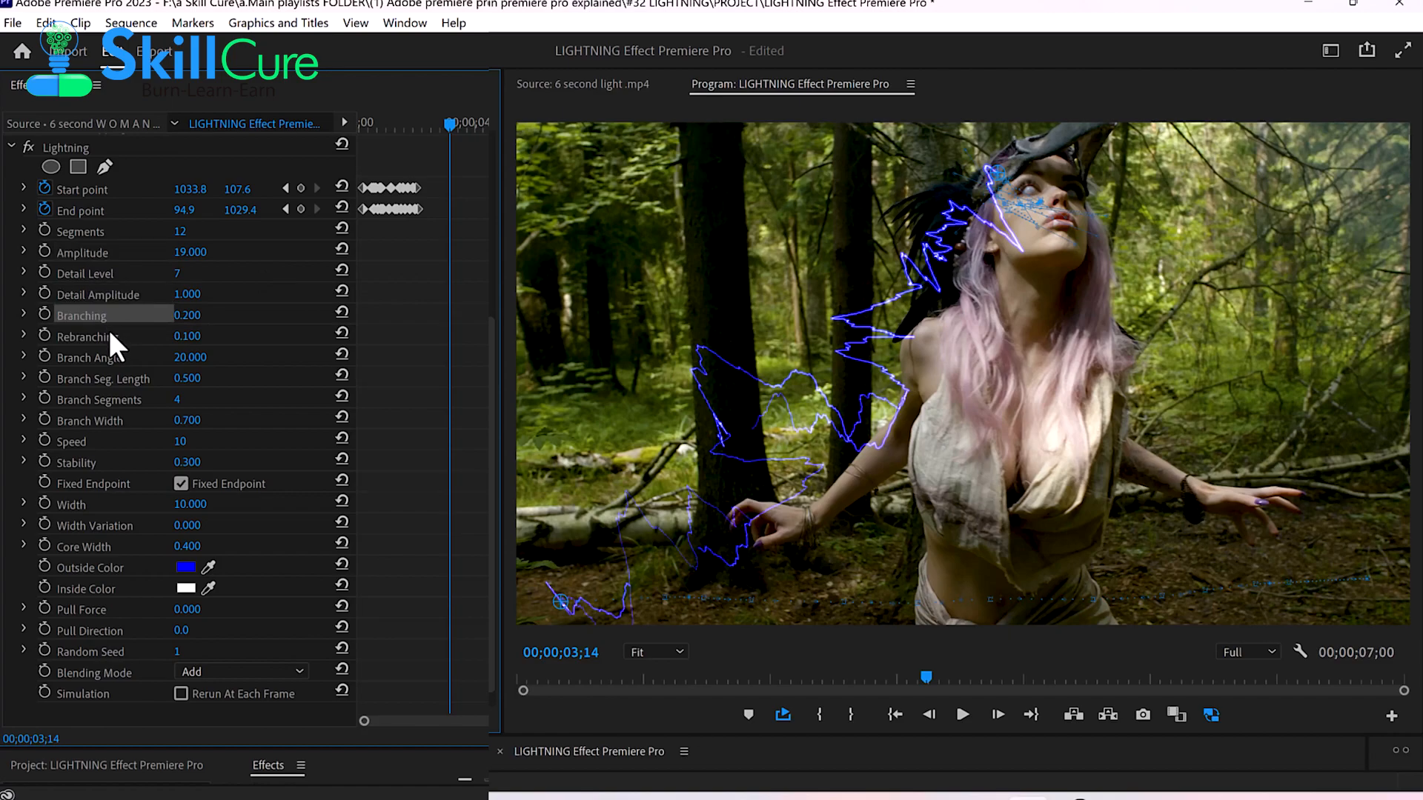
# Step: Set the Lightning effect's Branching to 1 after trying 0, and its Rebranching to 0.4
pyautogui.click(111, 335)
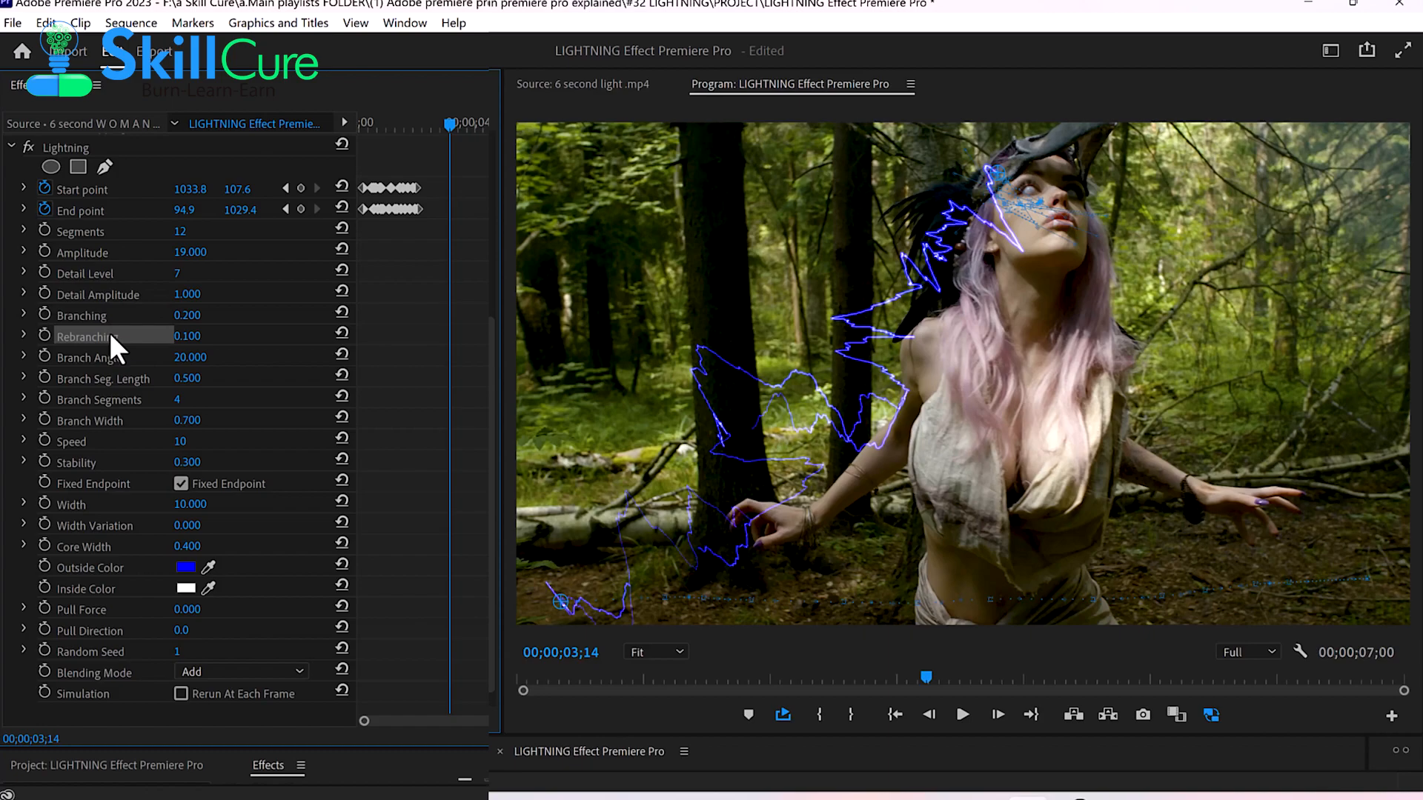
pyautogui.click(110, 318)
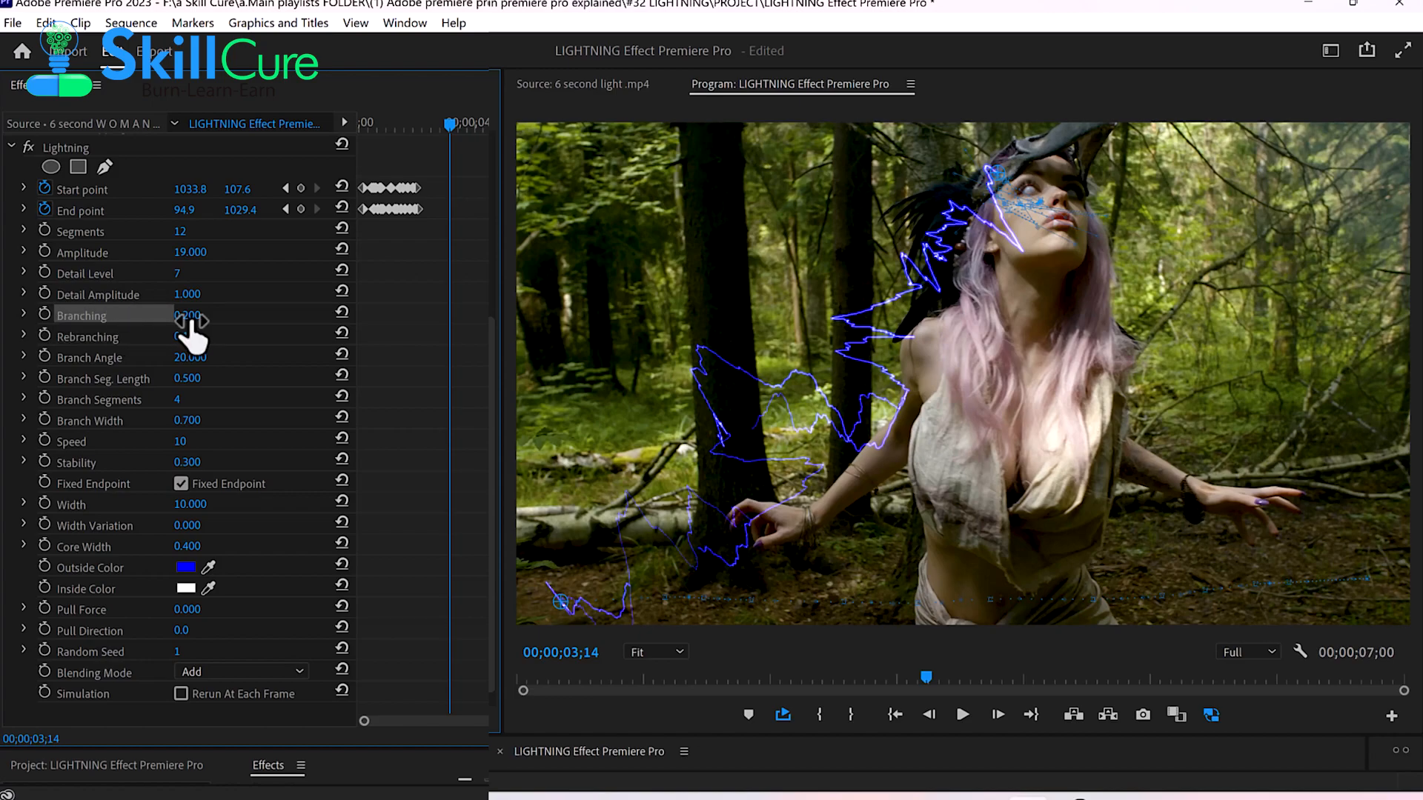
pyautogui.click(185, 317)
pyautogui.write('100')
pyautogui.press('Return')
pyautogui.moveTo(184, 316); pyautogui.dragTo(178, 317)
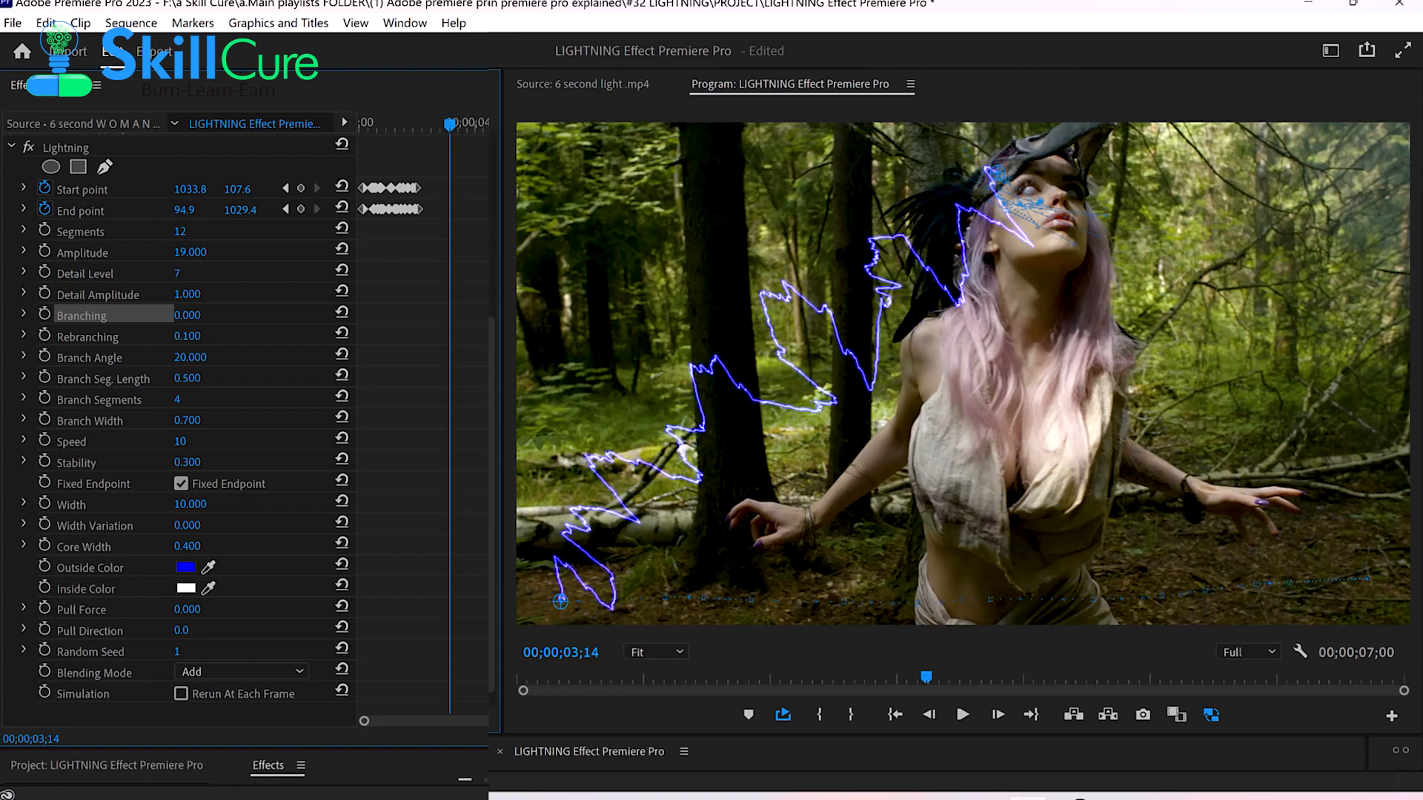
pyautogui.moveTo(187, 316); pyautogui.dragTo(194, 317)
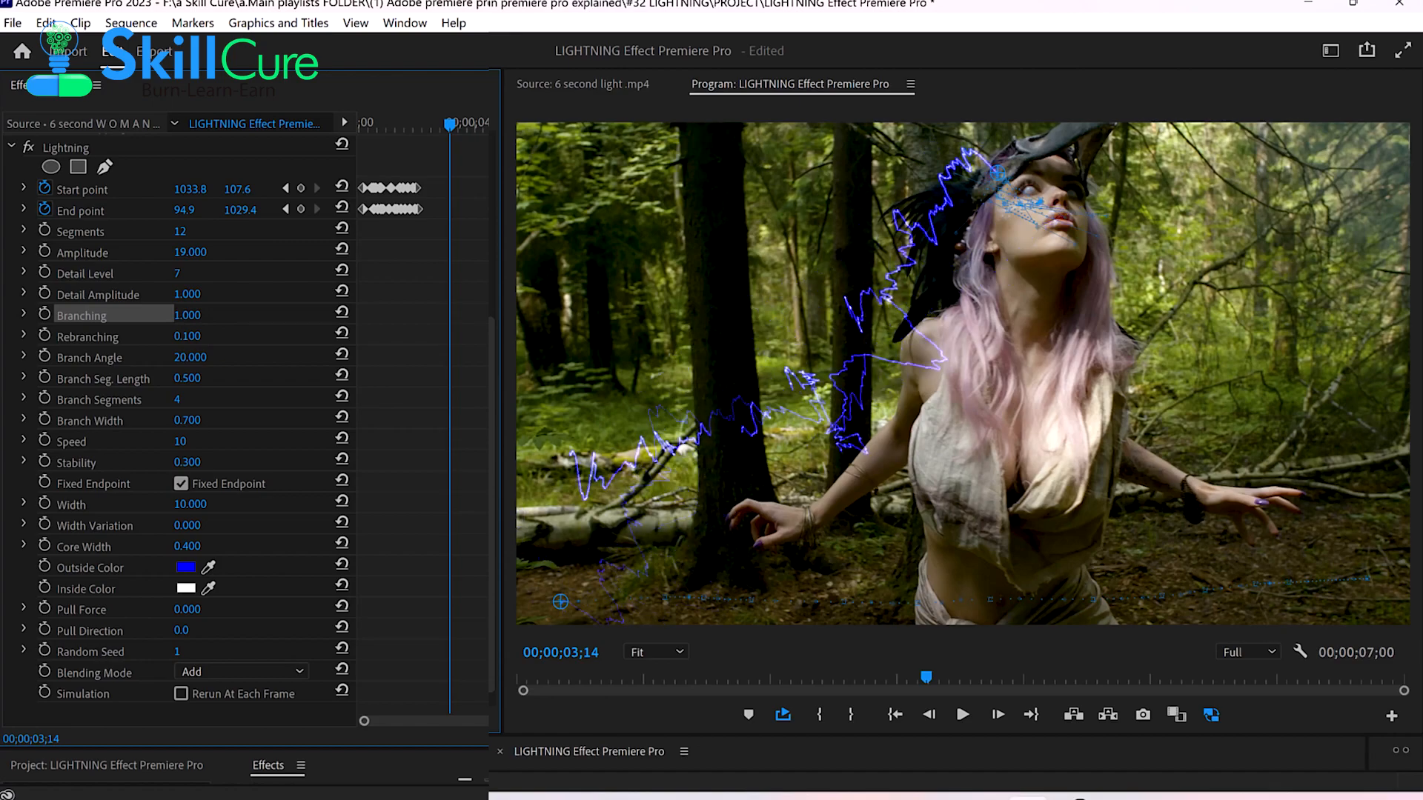
pyautogui.moveTo(187, 336); pyautogui.dragTo(195, 335)
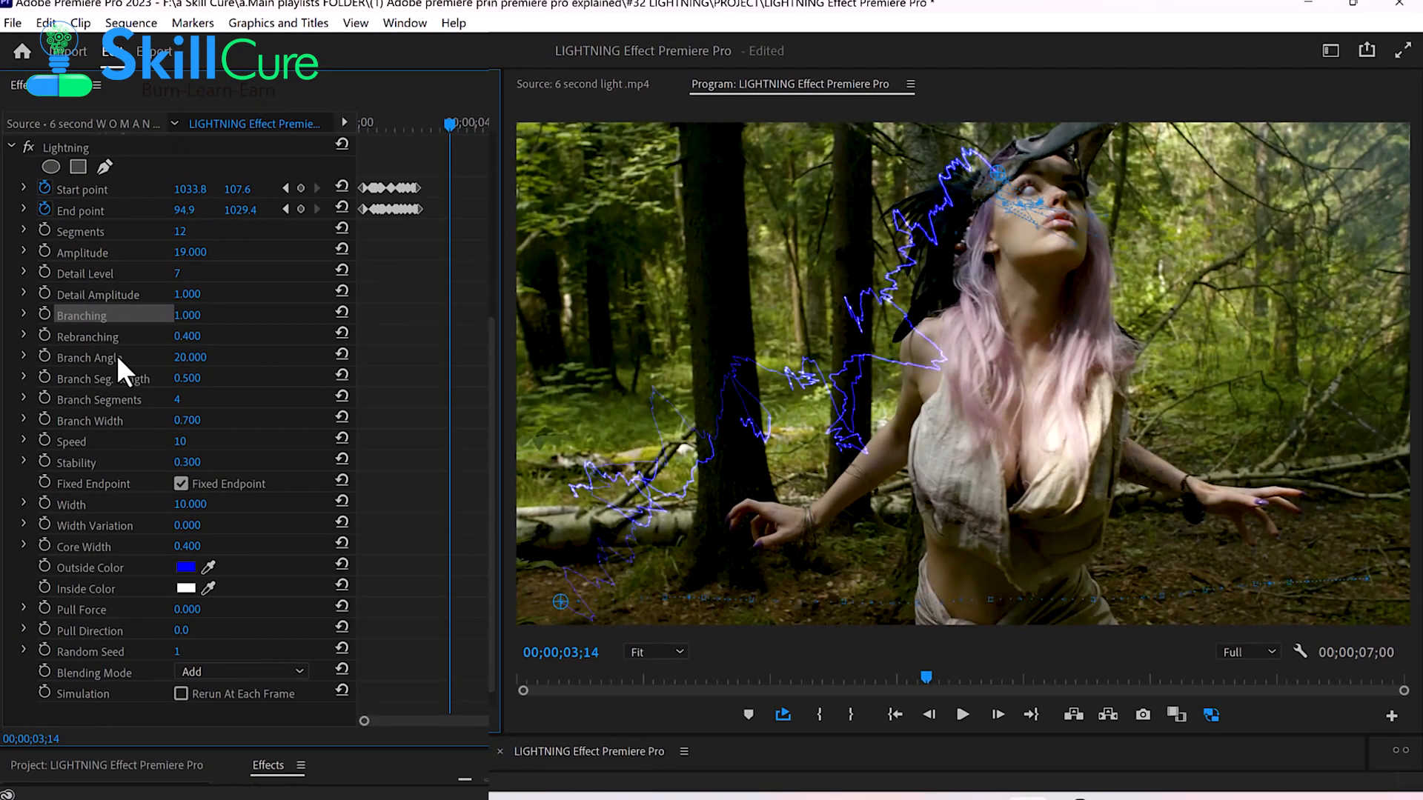
# Step: Set the Lightning effect's Branch Angle to 60 and its Branch Seg. Length to 2.5, trying 10, 2.4 and 2.9 for the length first
pyautogui.click(117, 356)
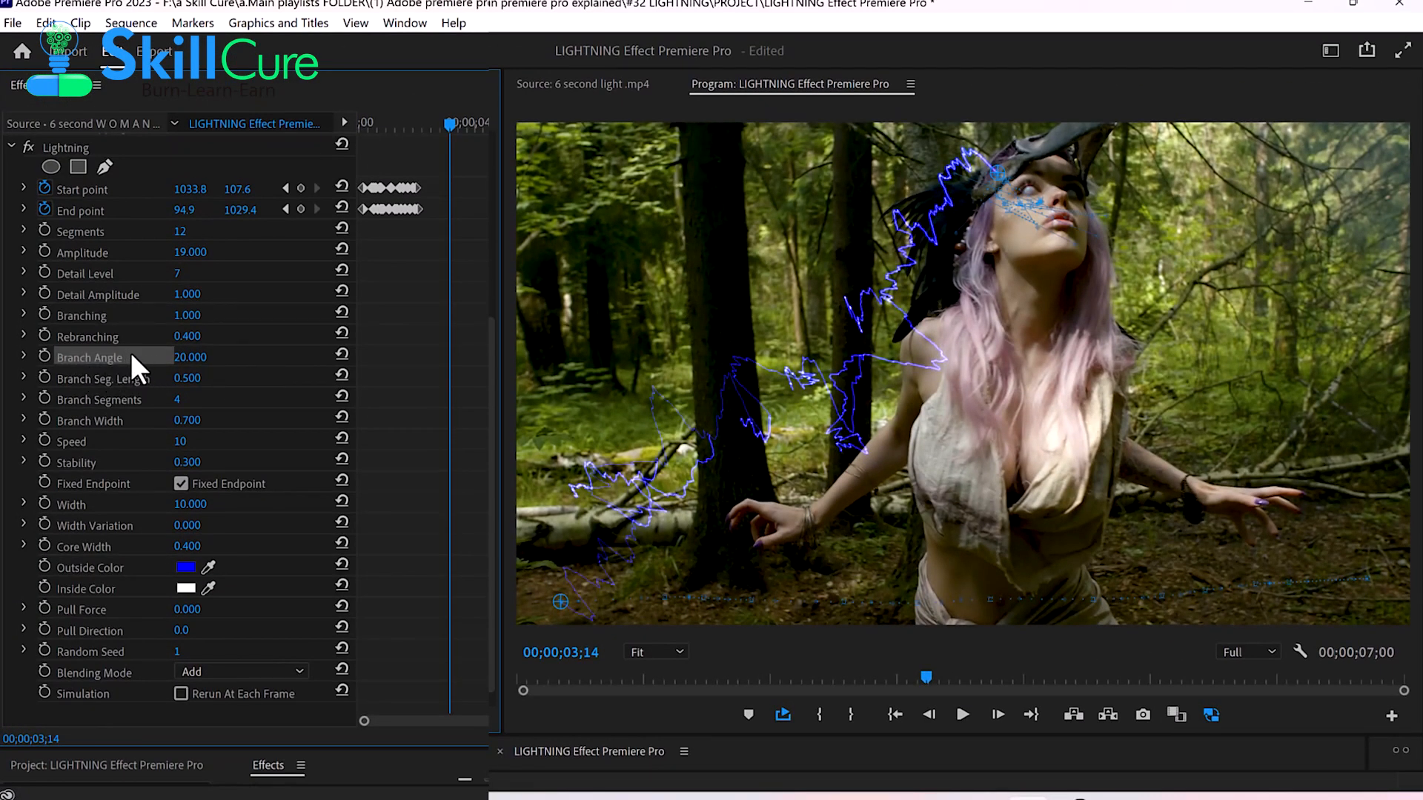
pyautogui.moveTo(183, 361)
pyautogui.mouseDown()
pyautogui.moveTo(213, 361)
pyautogui.moveTo(169, 361)
pyautogui.moveTo(209, 360)
pyautogui.mouseUp()
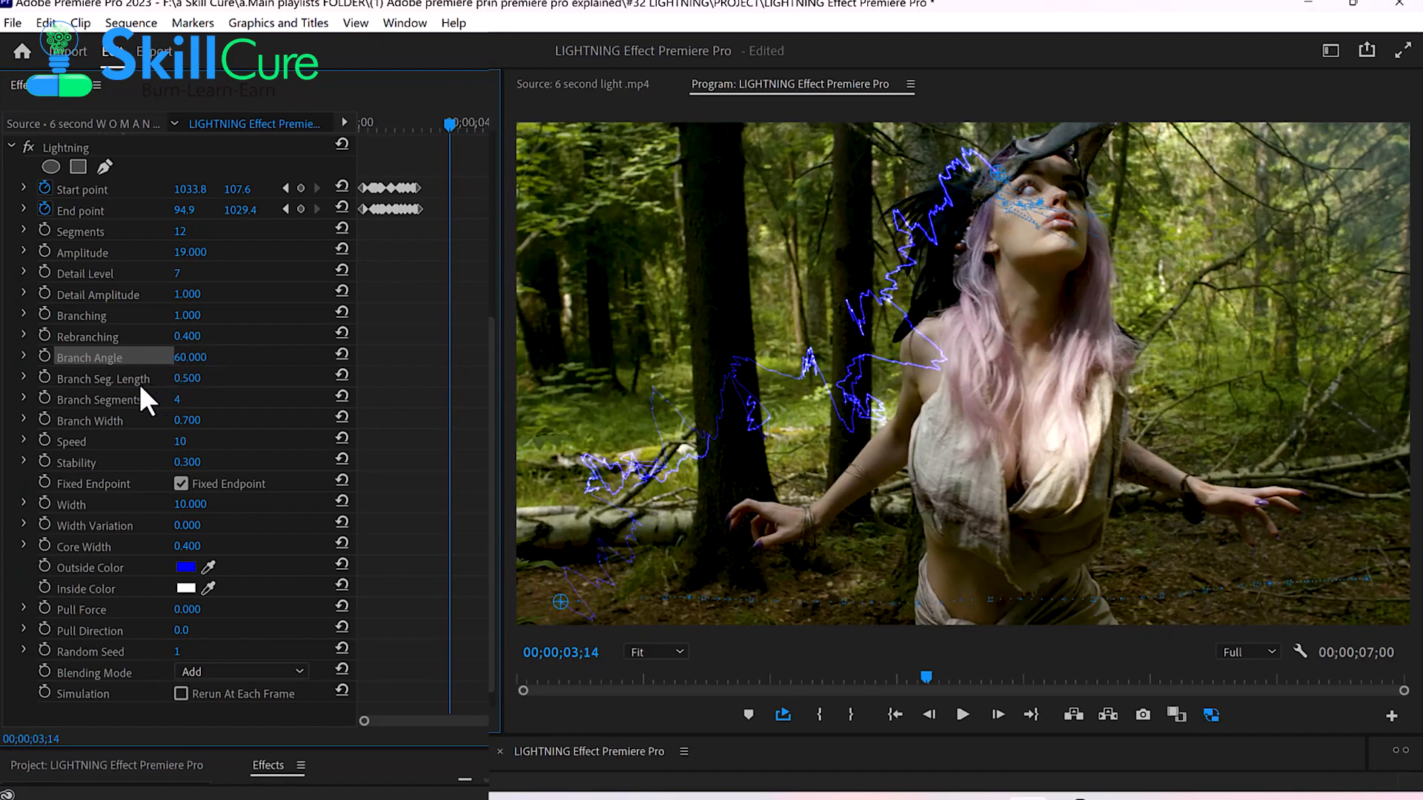
pyautogui.click(120, 381)
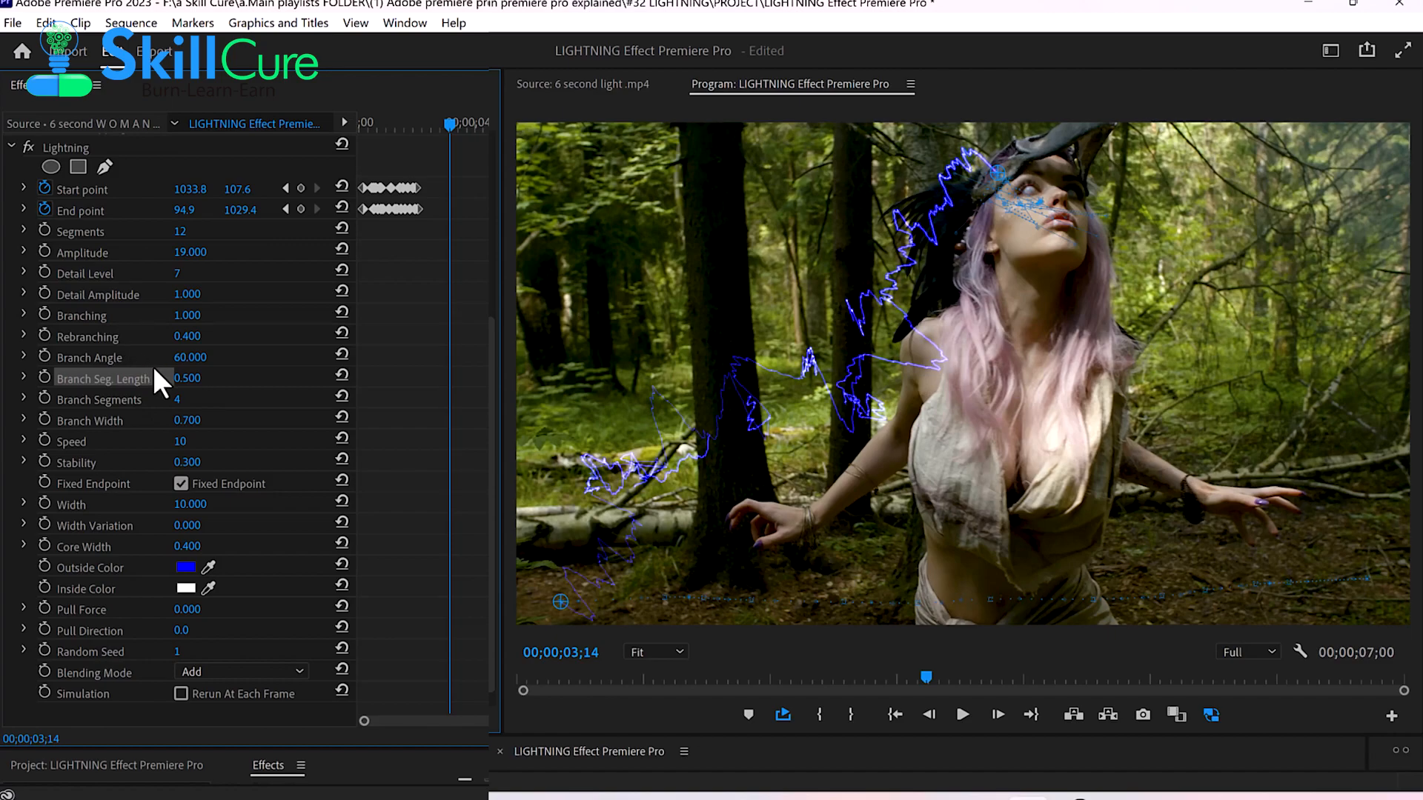
pyautogui.moveTo(186, 382); pyautogui.dragTo(889, 381)
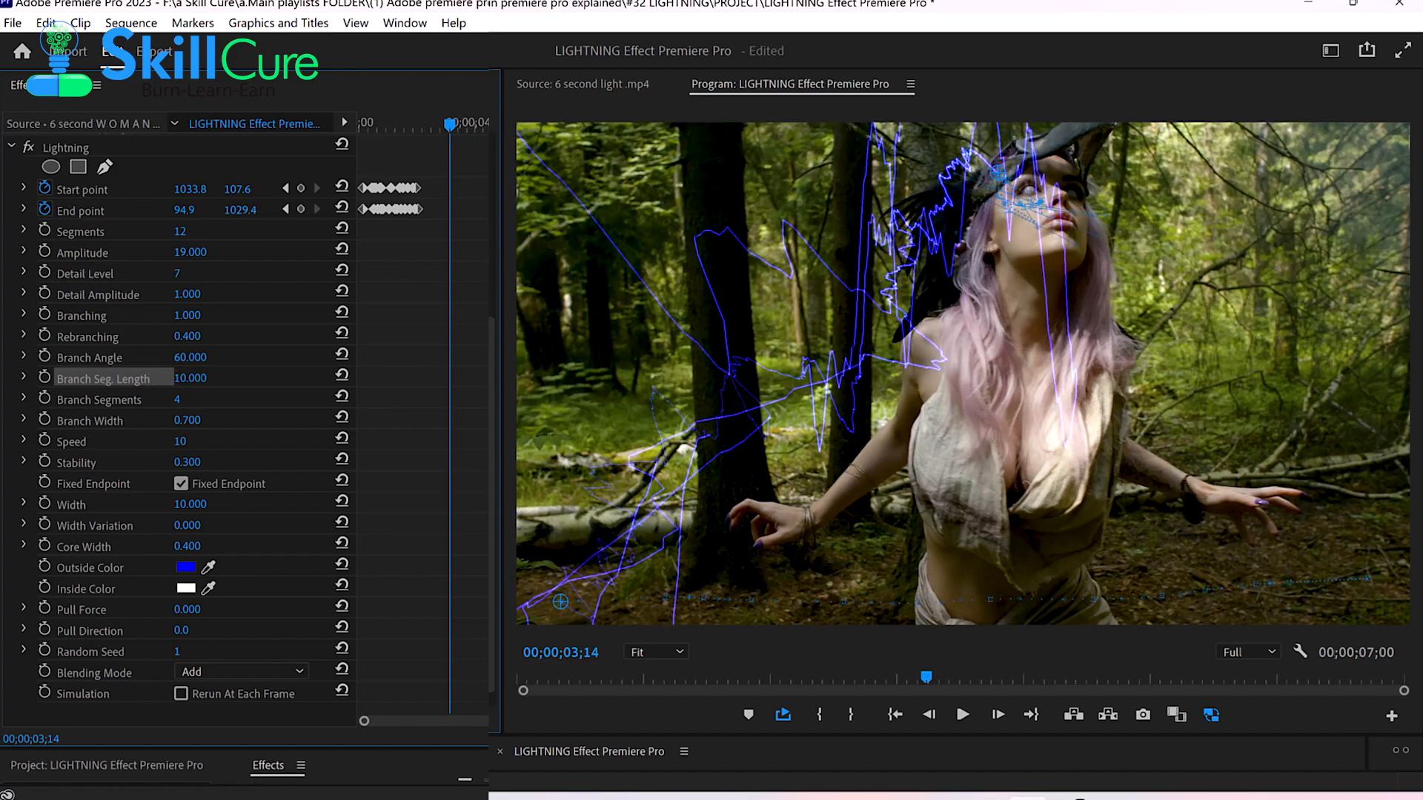
pyautogui.moveTo(889, 381); pyautogui.dragTo(226, 381)
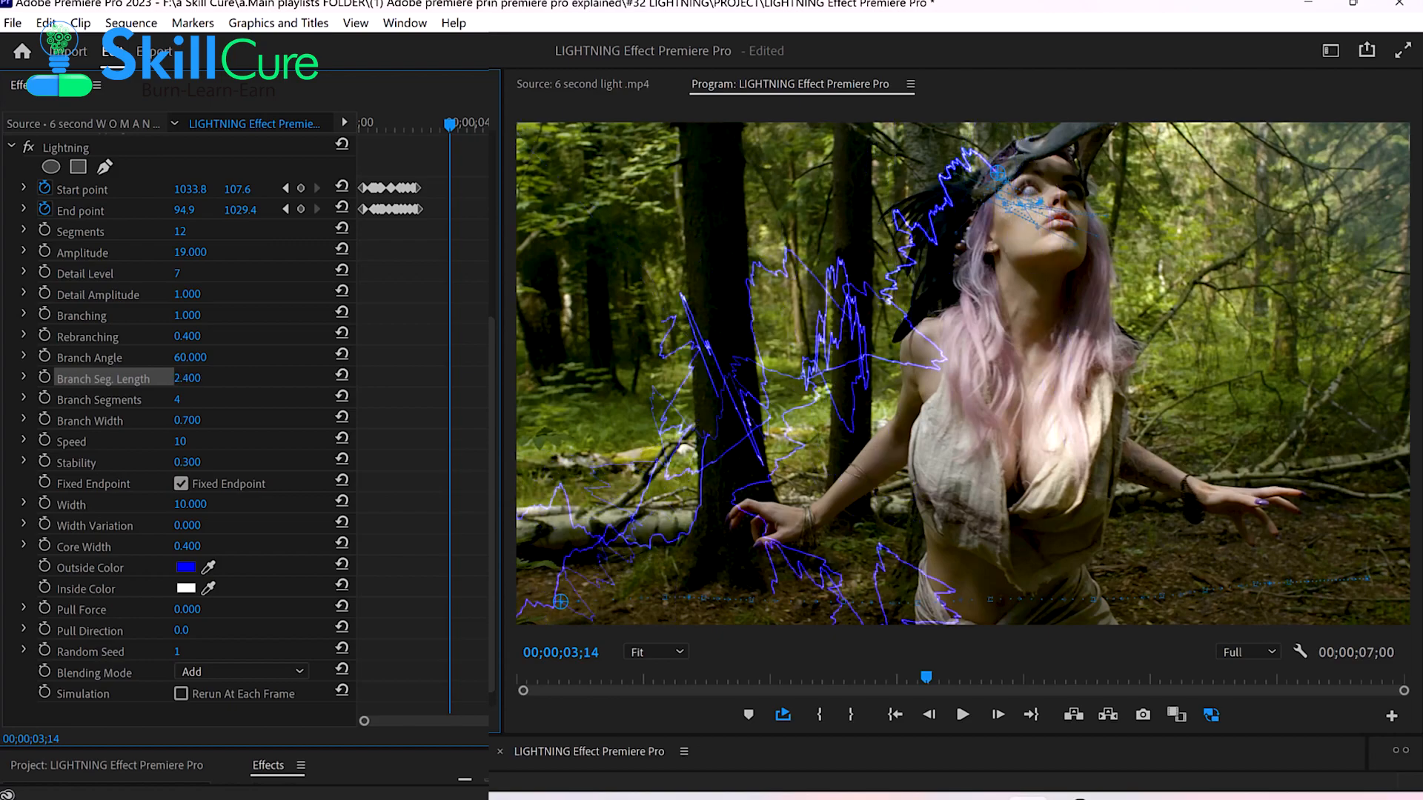
pyautogui.moveTo(370, 381); pyautogui.dragTo(311, 382)
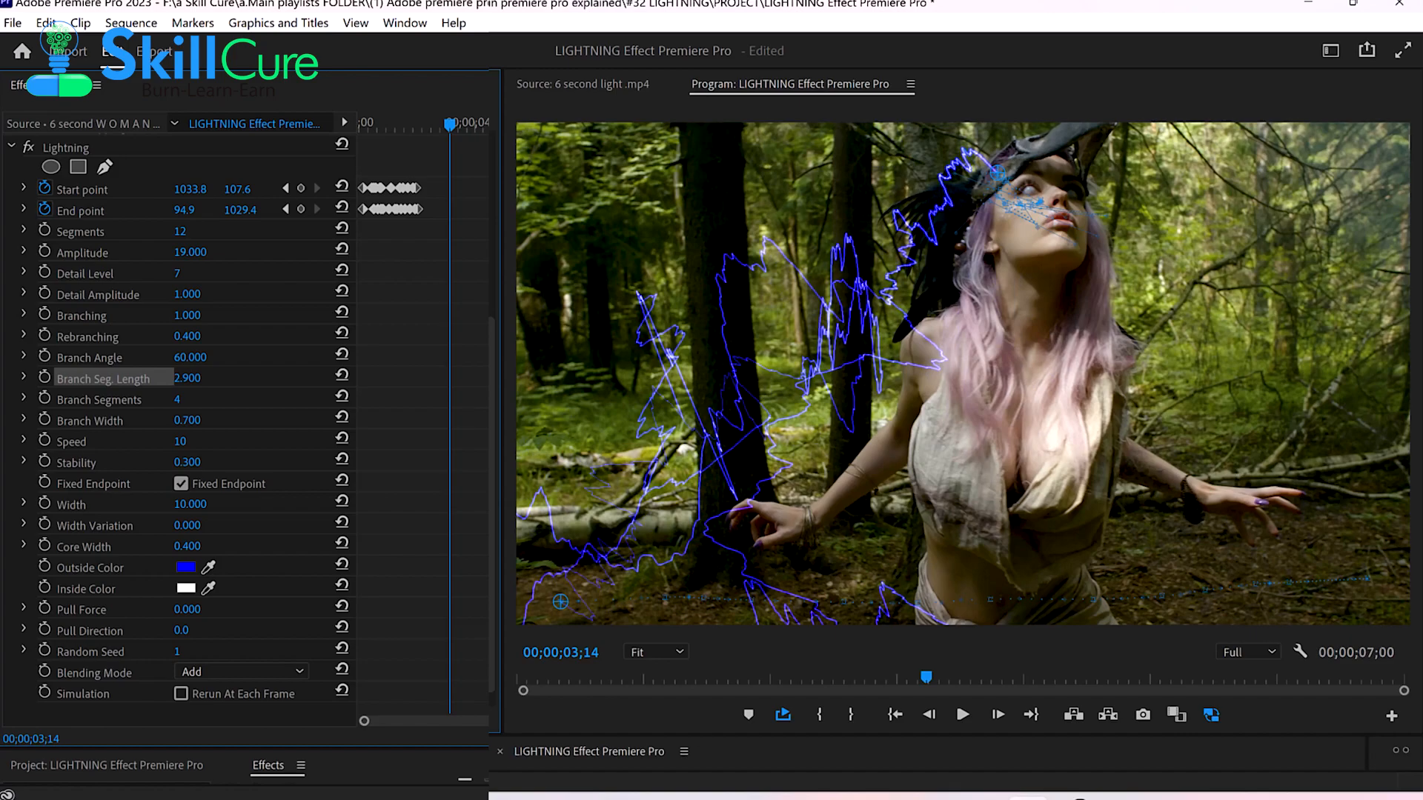
pyautogui.moveTo(311, 382)
pyautogui.mouseDown()
pyautogui.moveTo(282, 381)
pyautogui.moveTo(341, 381)
pyautogui.moveTo(299, 381)
pyautogui.mouseUp()
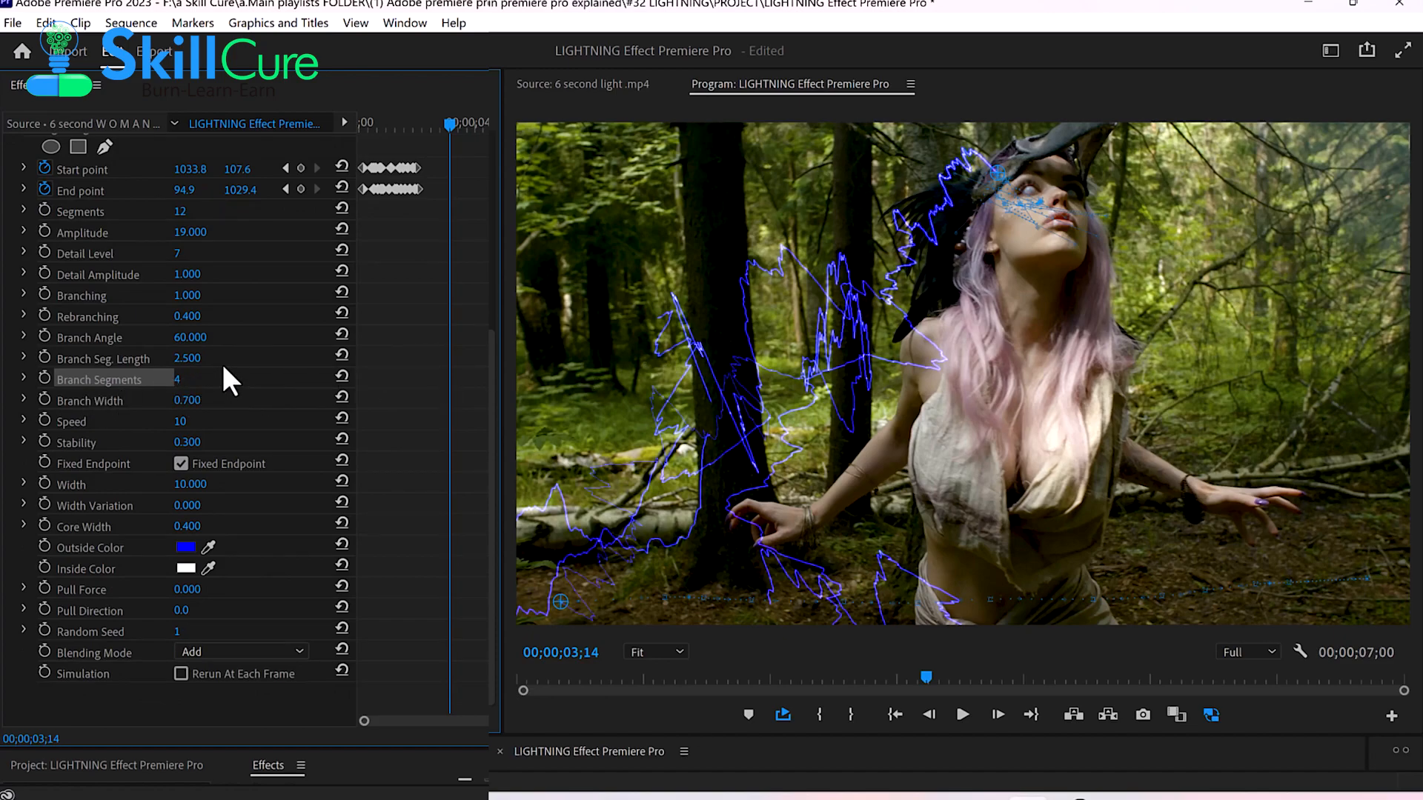
# Step: Set the Branch Segments to 13, and try a Branch Width of 5.9 before returning it to 0.7
pyautogui.moveTo(181, 381); pyautogui.dragTo(203, 389)
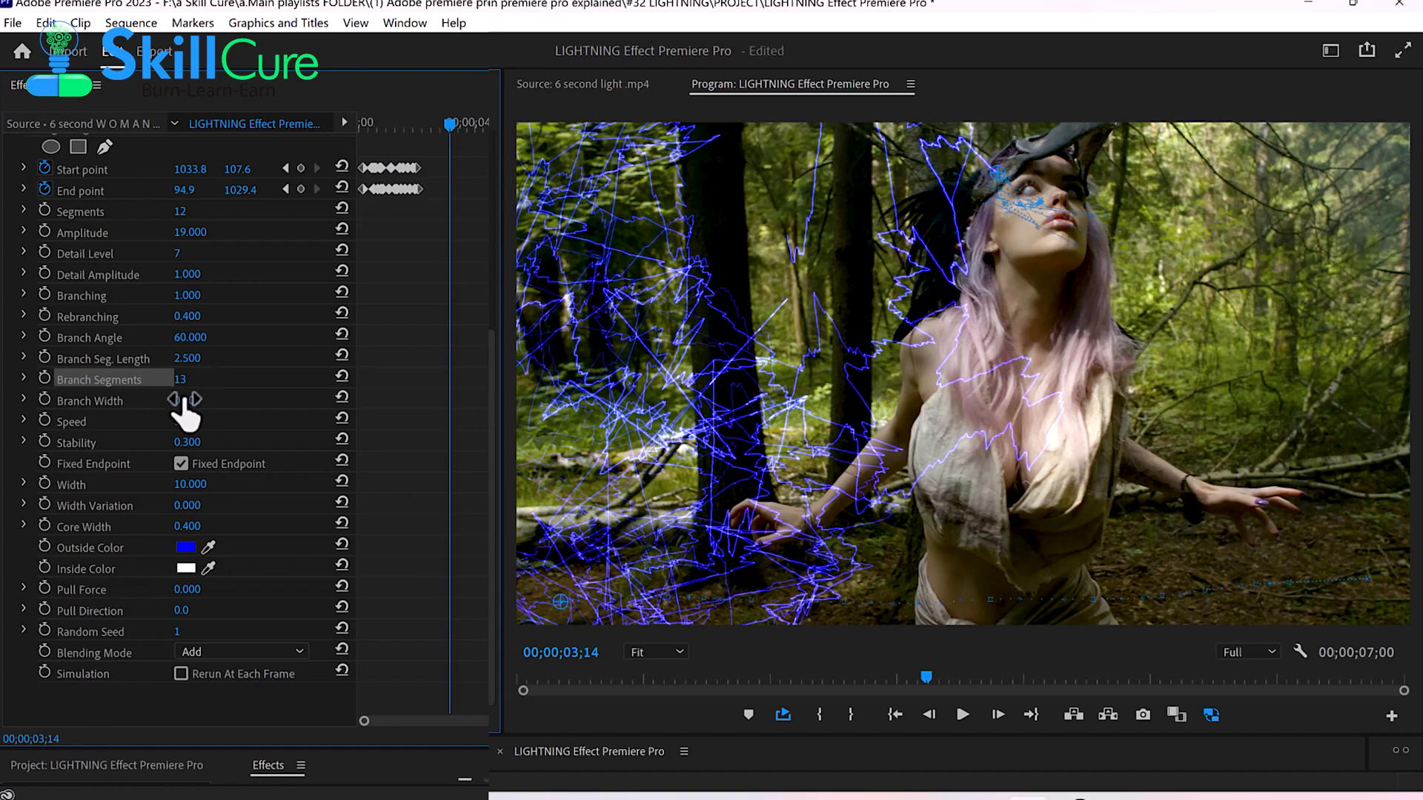
pyautogui.click(185, 400)
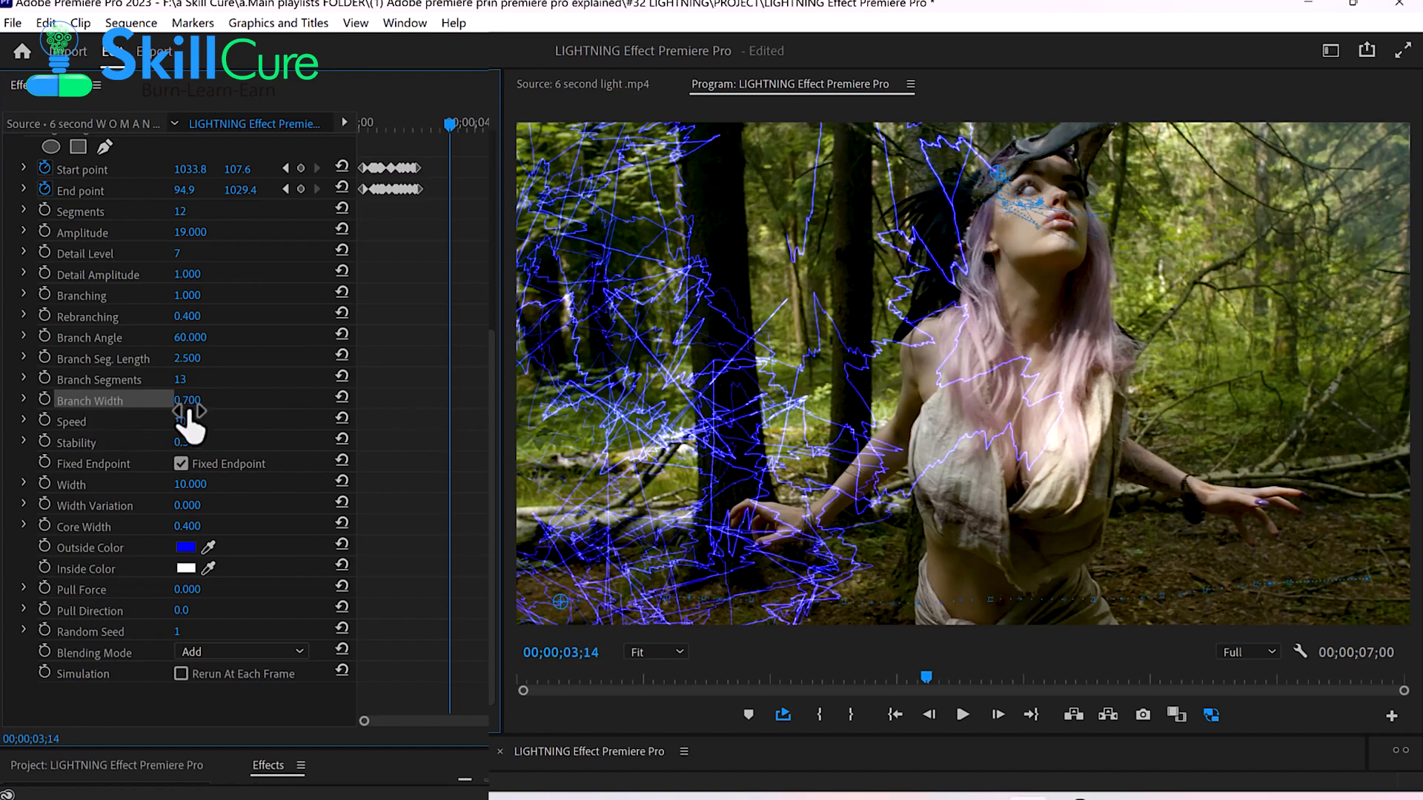
pyautogui.moveTo(179, 403); pyautogui.dragTo(193, 404)
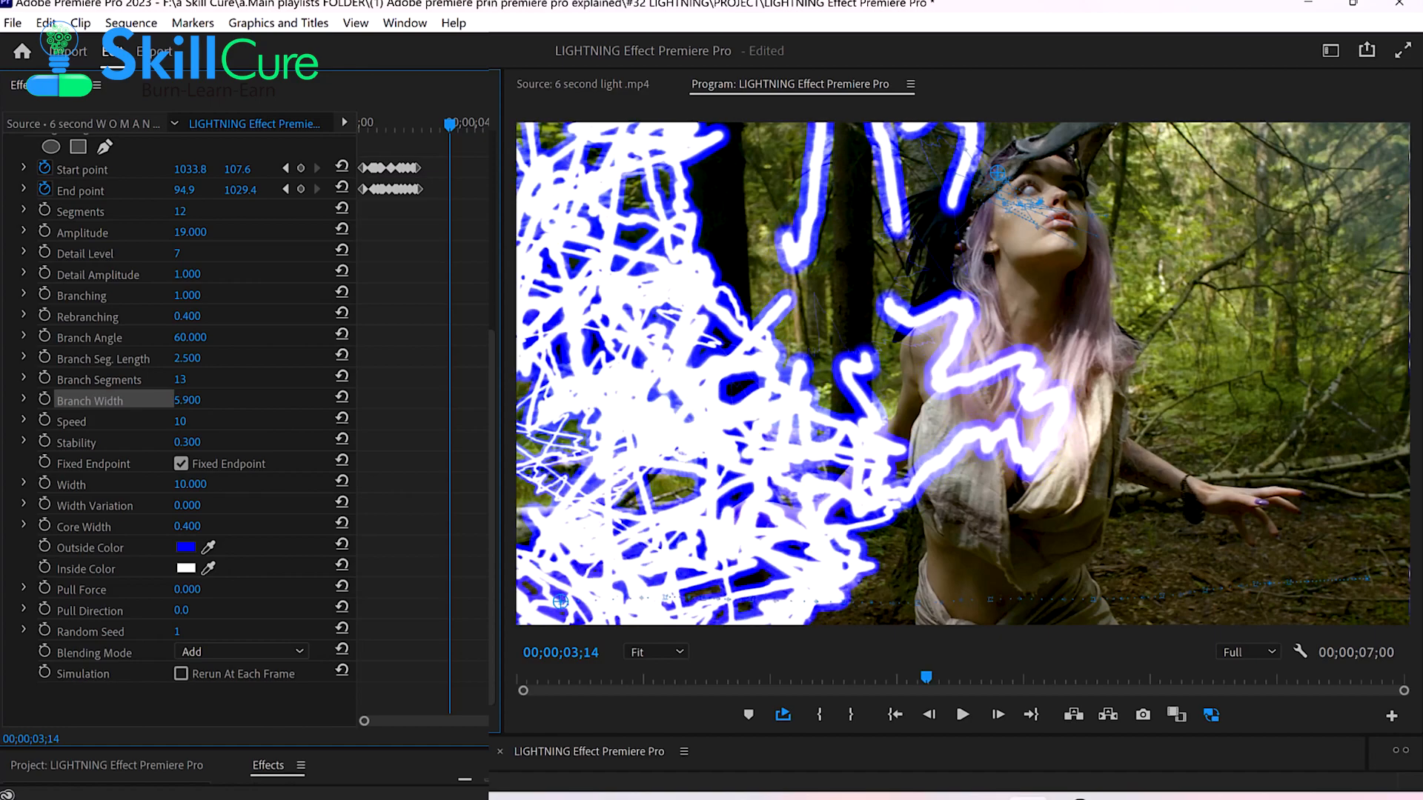
pyautogui.moveTo(189, 400); pyautogui.dragTo(177, 401)
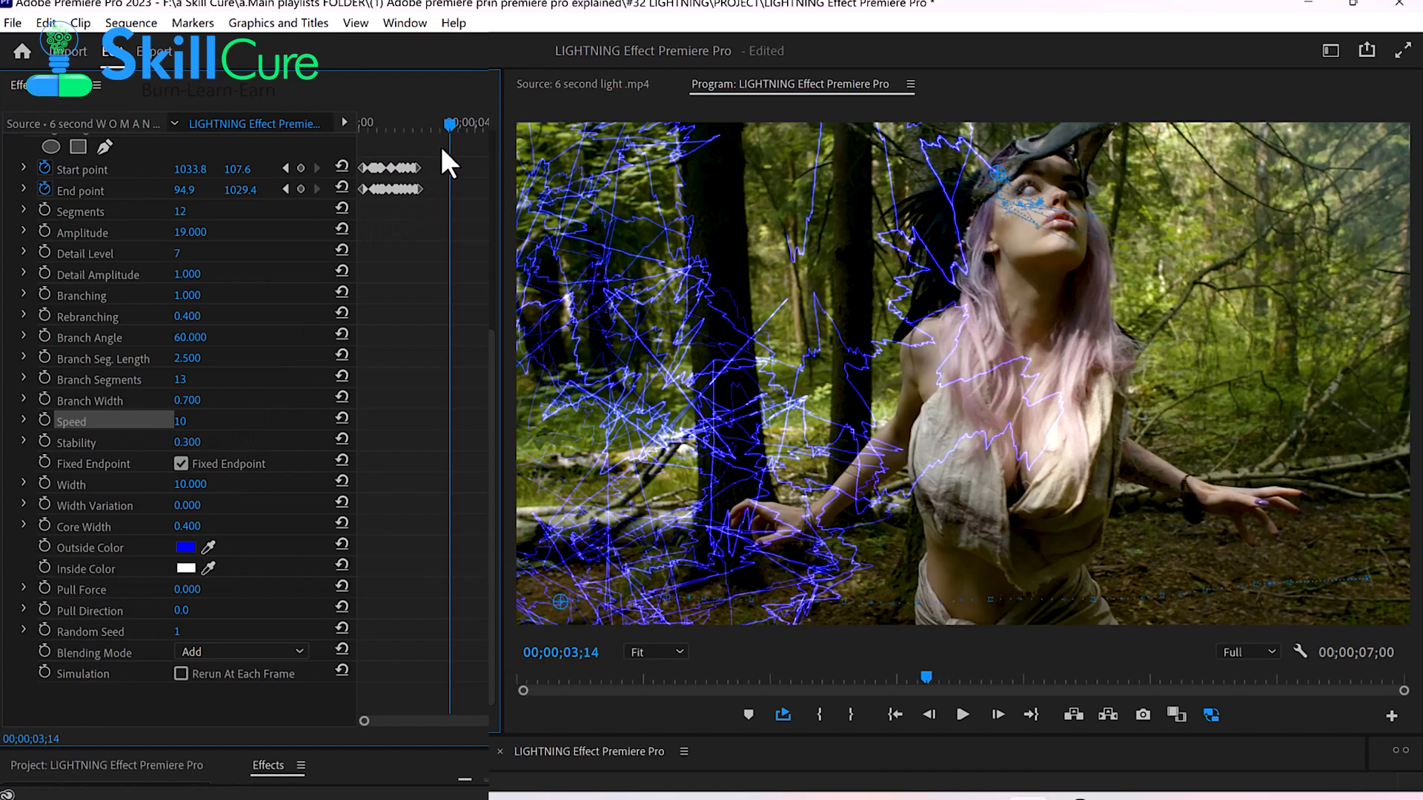
# Step: Keyframe the Lightning effect's Speed to rise from 1 at 00;00;00;30 to 20 shortly before 00;00;02;00, deleting the extra keyframe
pyautogui.moveTo(448, 123); pyautogui.dragTo(345, 153)
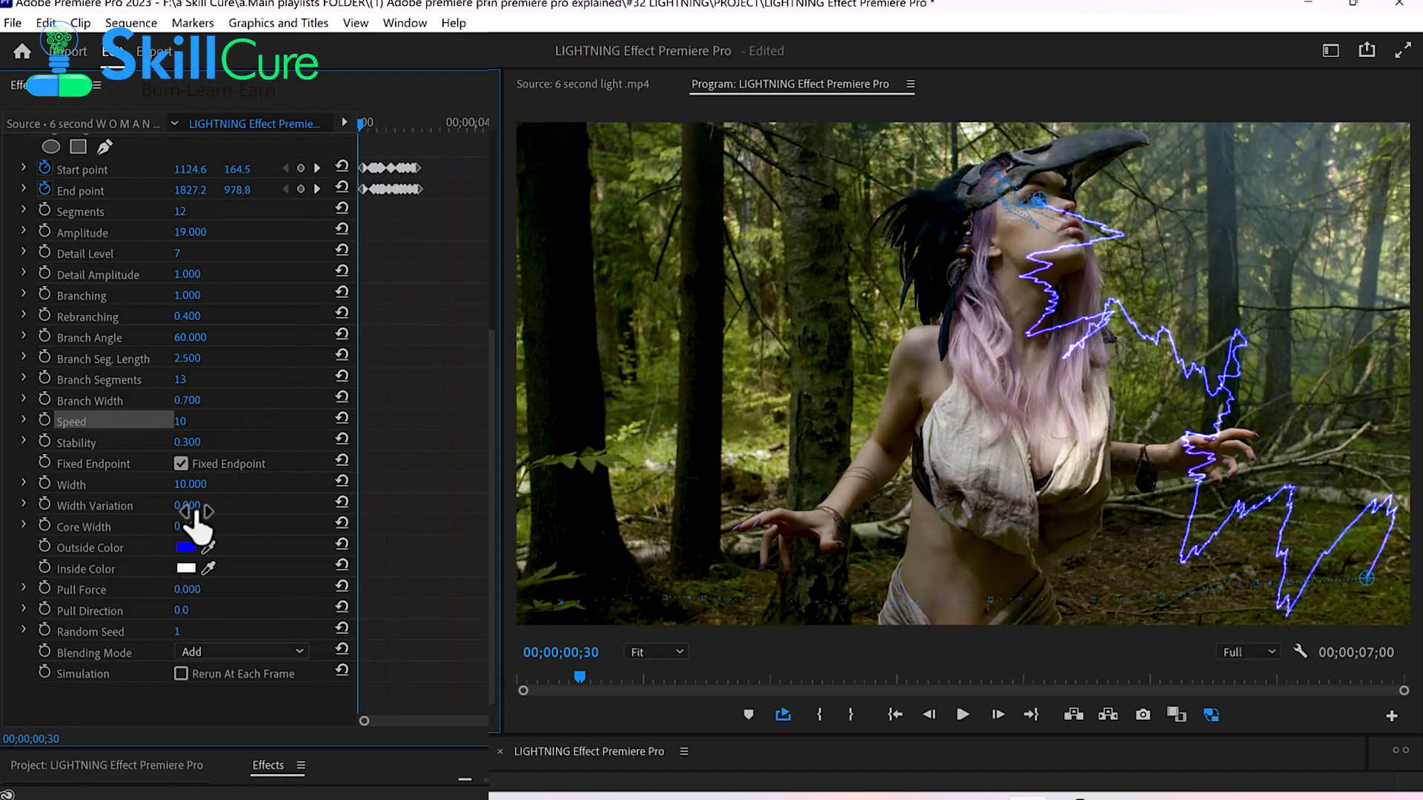
pyautogui.click(44, 421)
pyautogui.moveTo(369, 127); pyautogui.dragTo(407, 126)
pyautogui.moveTo(185, 422); pyautogui.dragTo(208, 419)
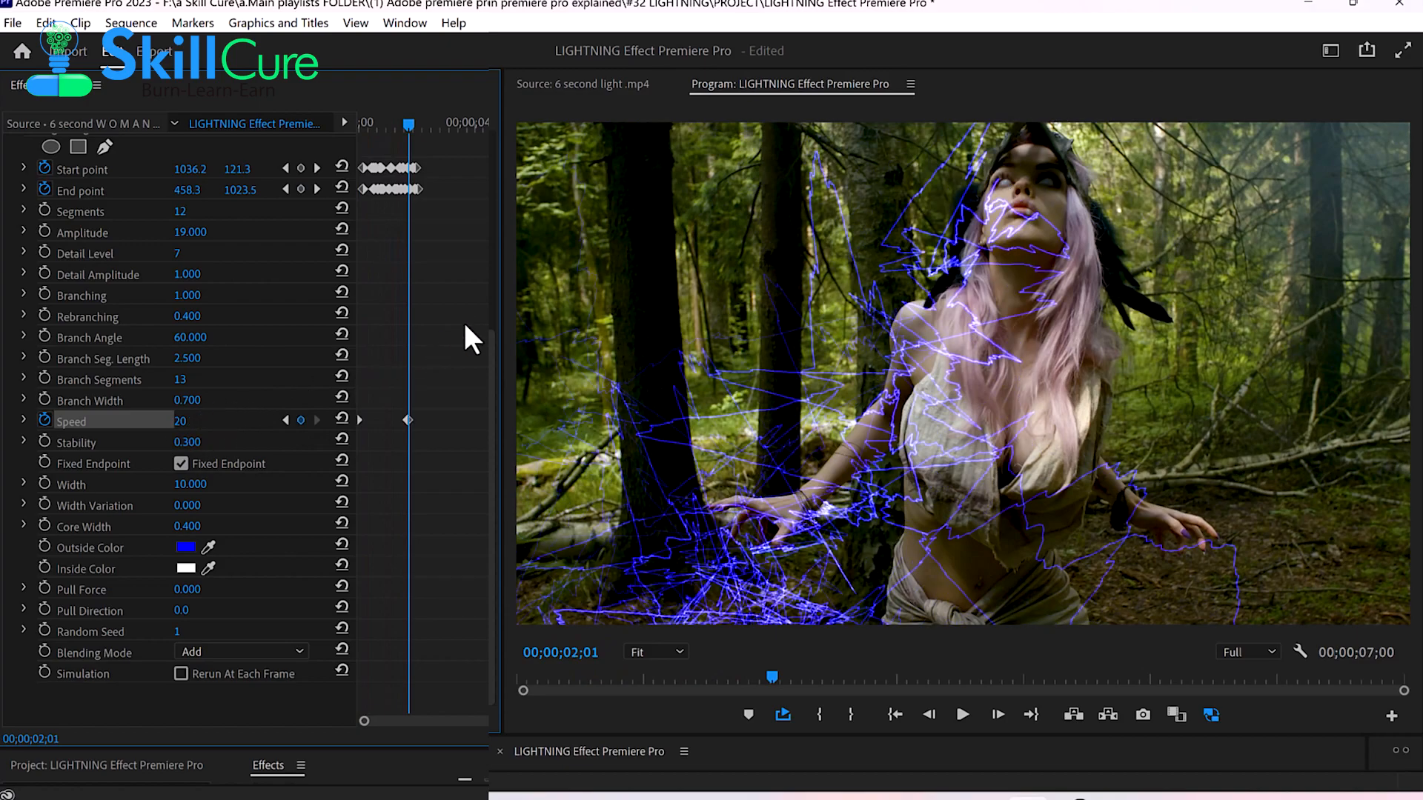
pyautogui.moveTo(408, 420); pyautogui.dragTo(413, 420)
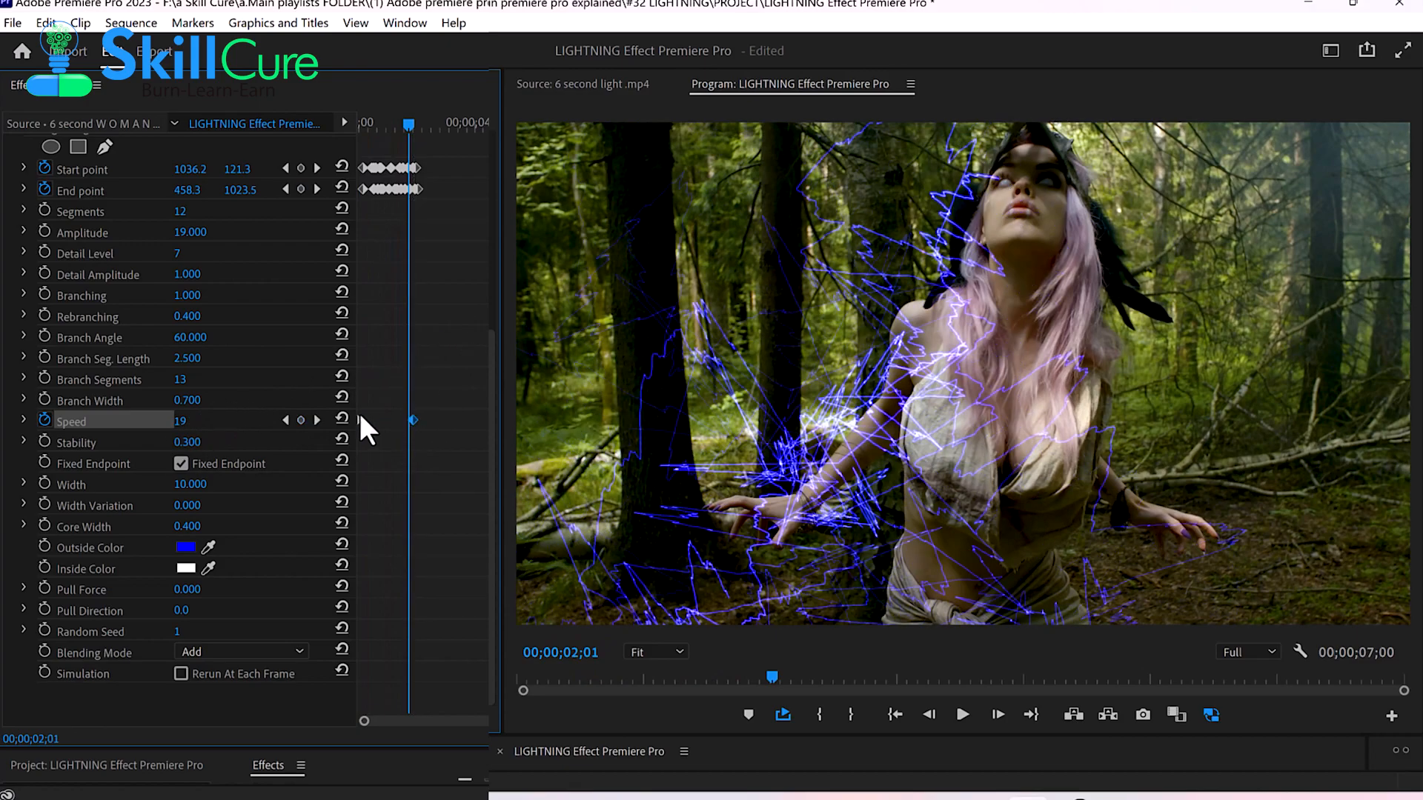
pyautogui.moveTo(409, 125); pyautogui.dragTo(393, 129)
pyautogui.moveTo(172, 419); pyautogui.dragTo(194, 421)
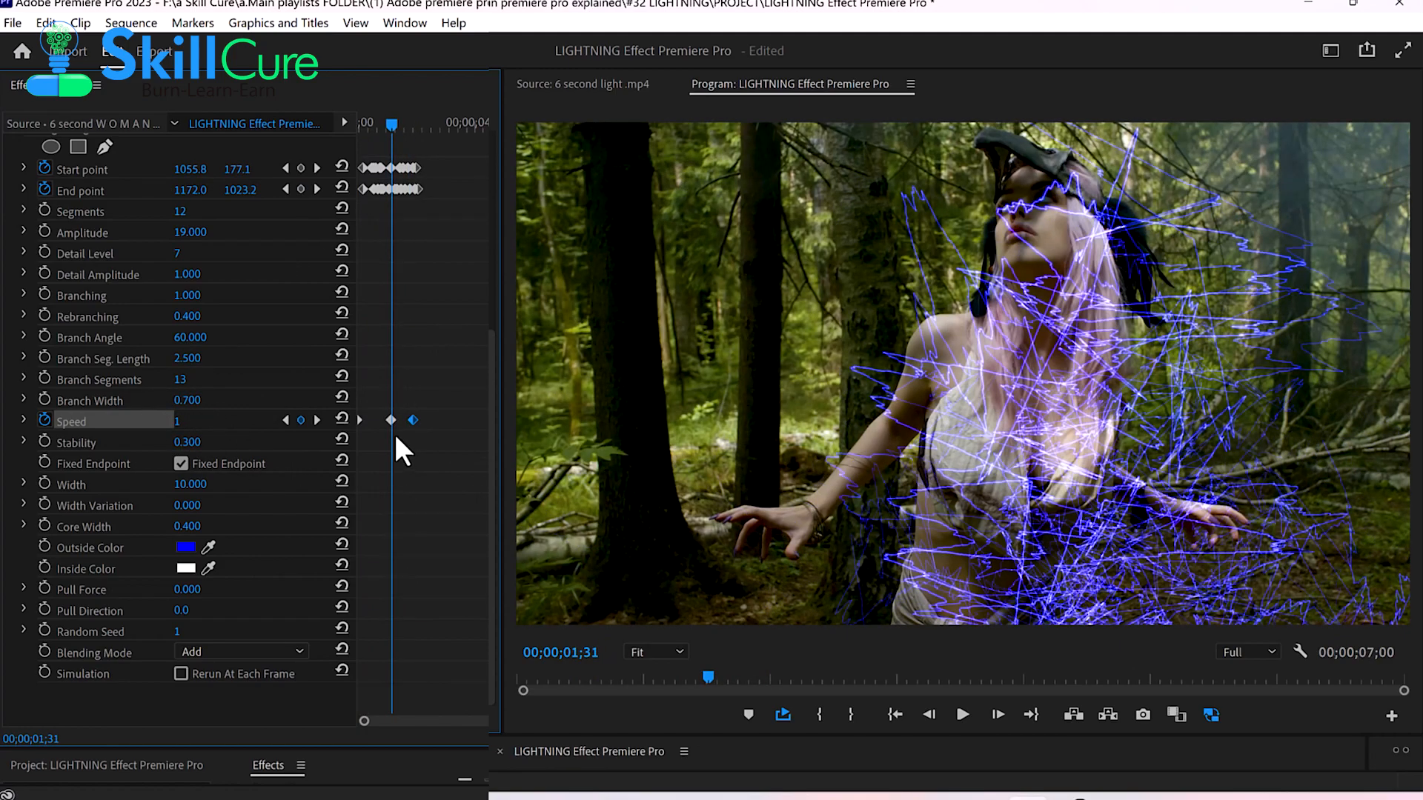
pyautogui.click(359, 420)
pyautogui.press('Delete')
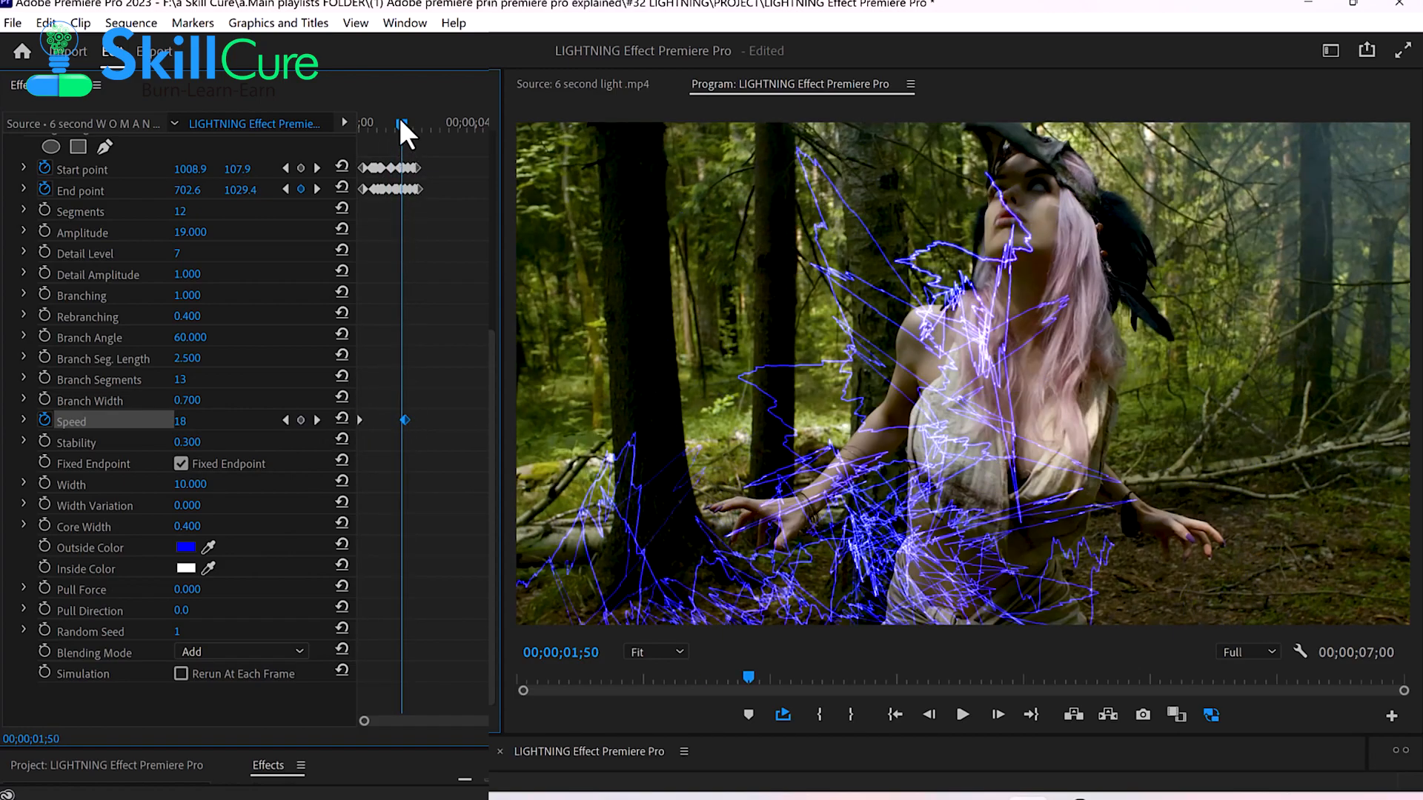
# Step: Preview the bolt's Speed animation from the start, and remove all Speed keyframes, leaving the Speed at 1
pyautogui.moveTo(399, 117); pyautogui.dragTo(335, 143)
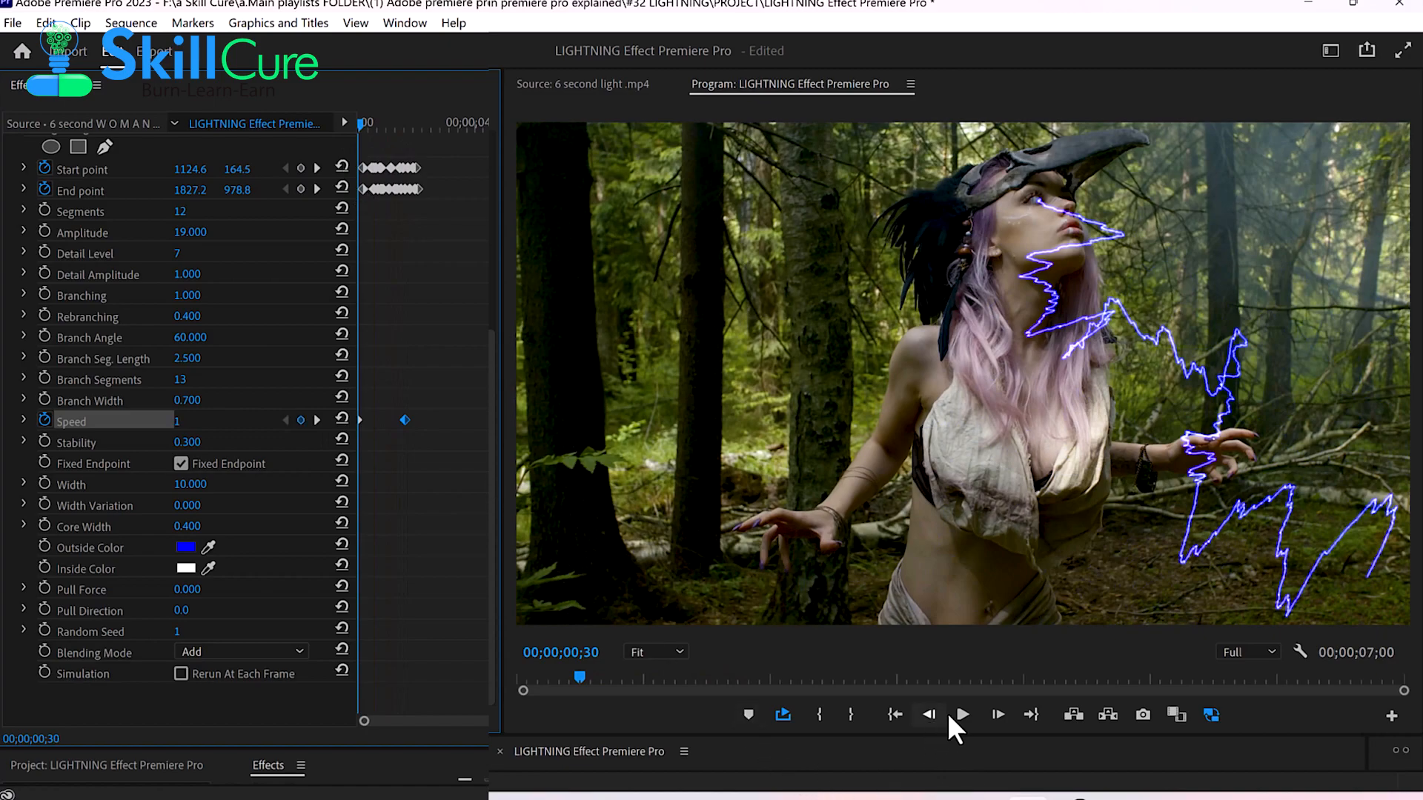
pyautogui.click(960, 713)
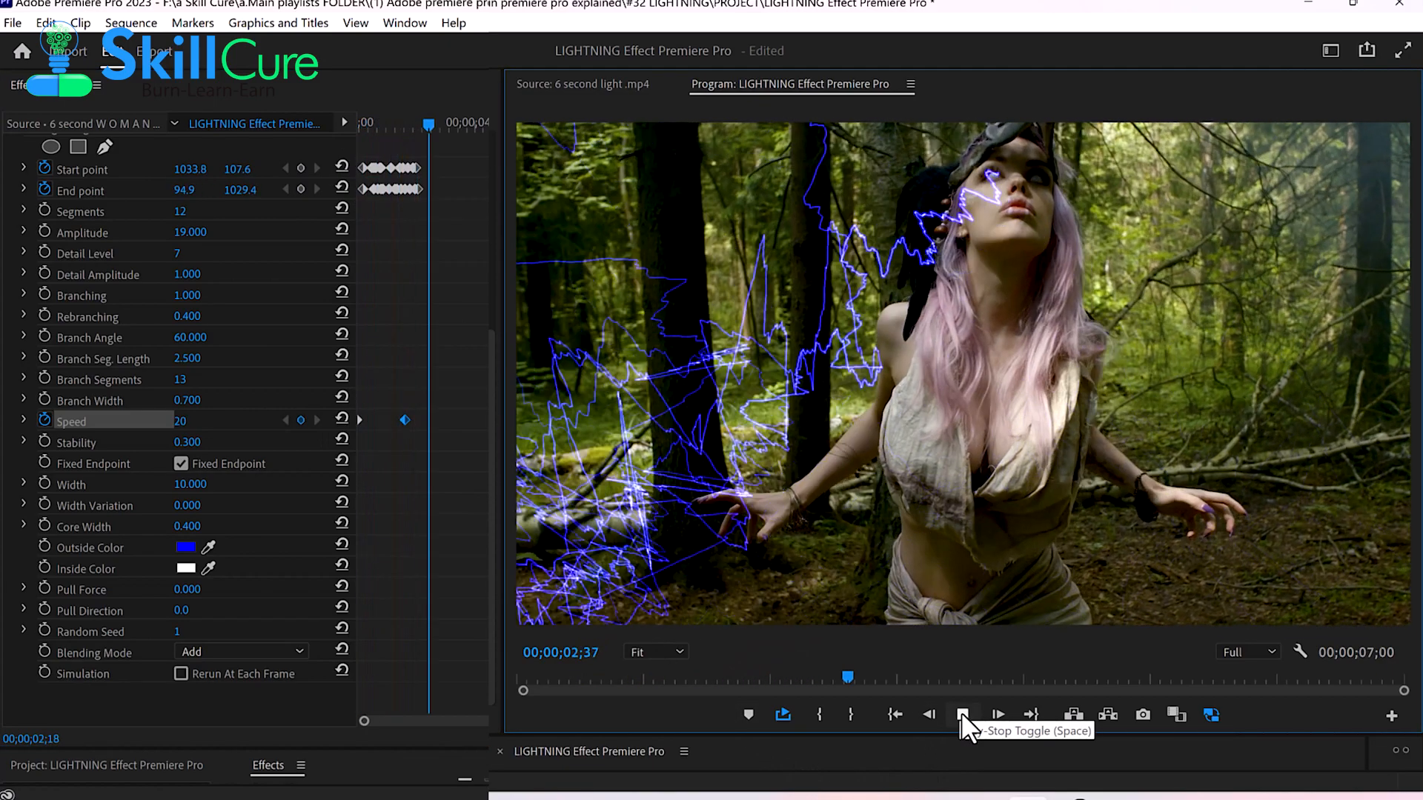
pyautogui.click(962, 713)
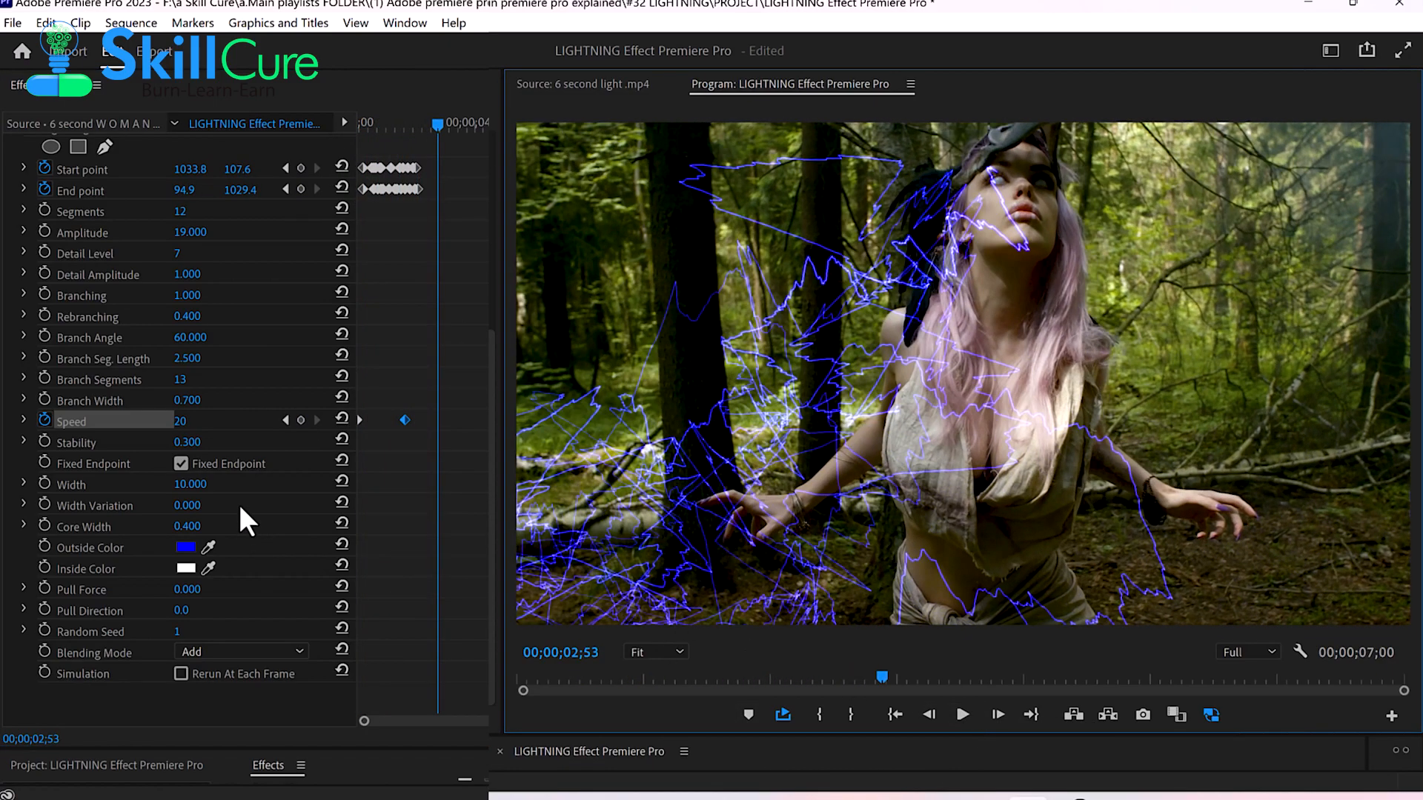
pyautogui.click(44, 419)
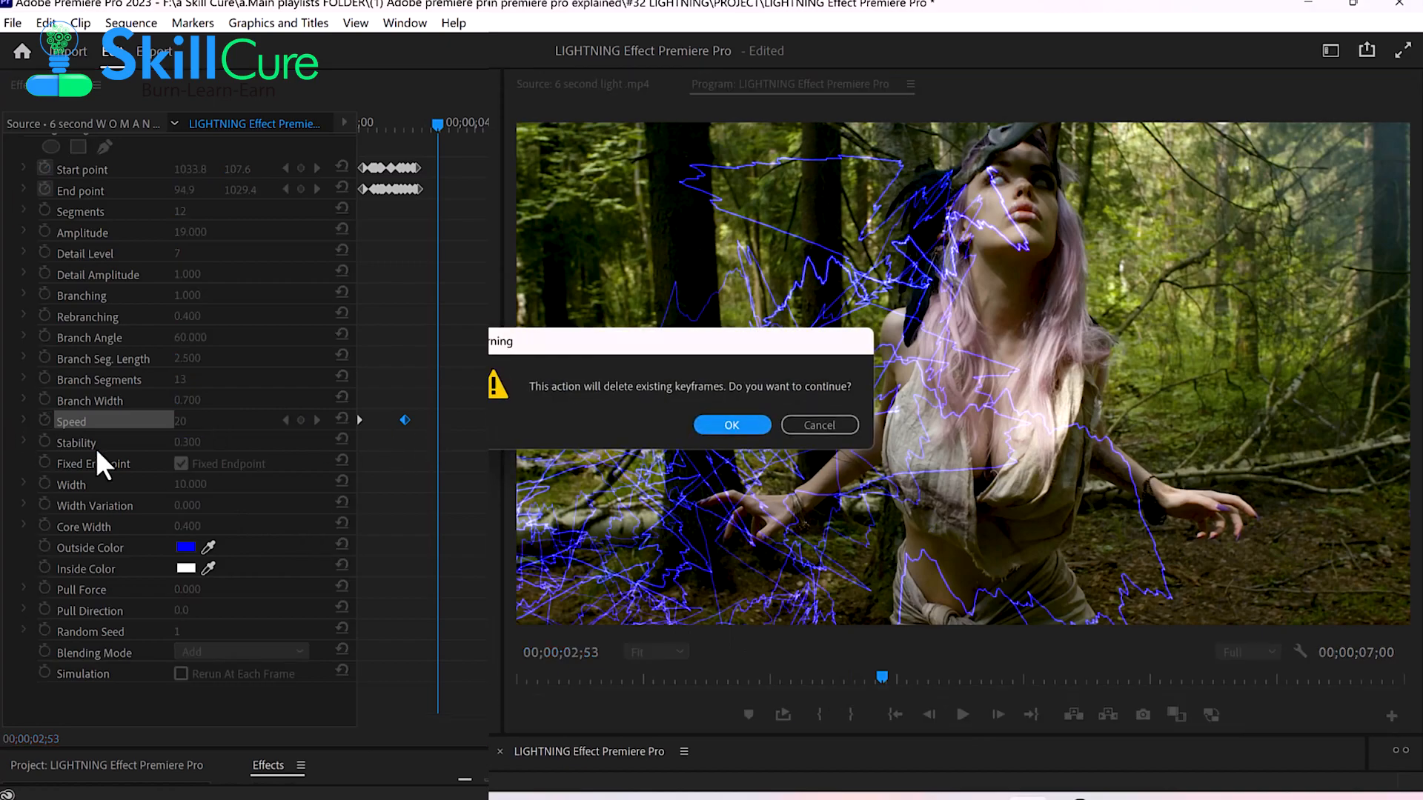
pyautogui.click(763, 425)
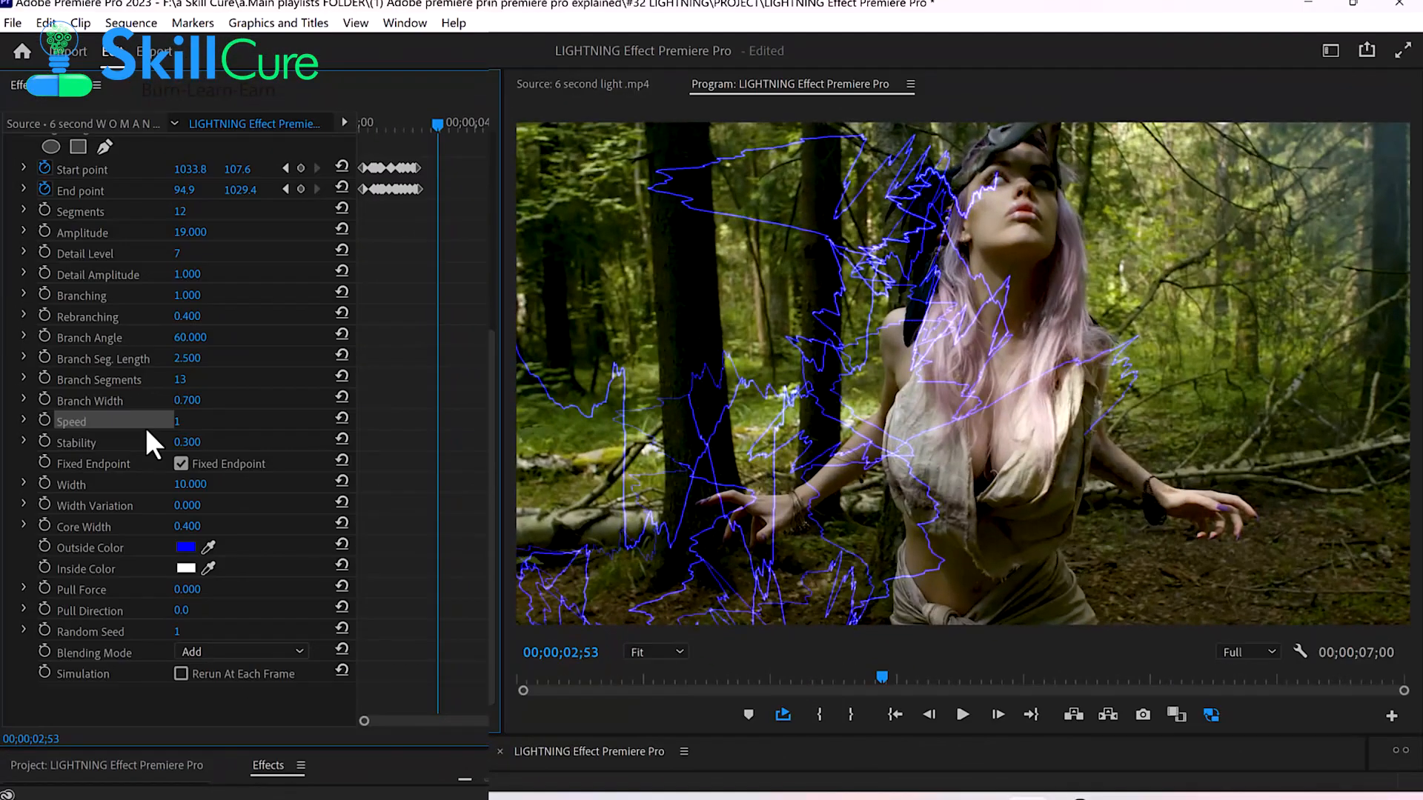
# Step: Raise the Lightning effect's Stability through 1.6 and 5.8 to 10
pyautogui.click(131, 435)
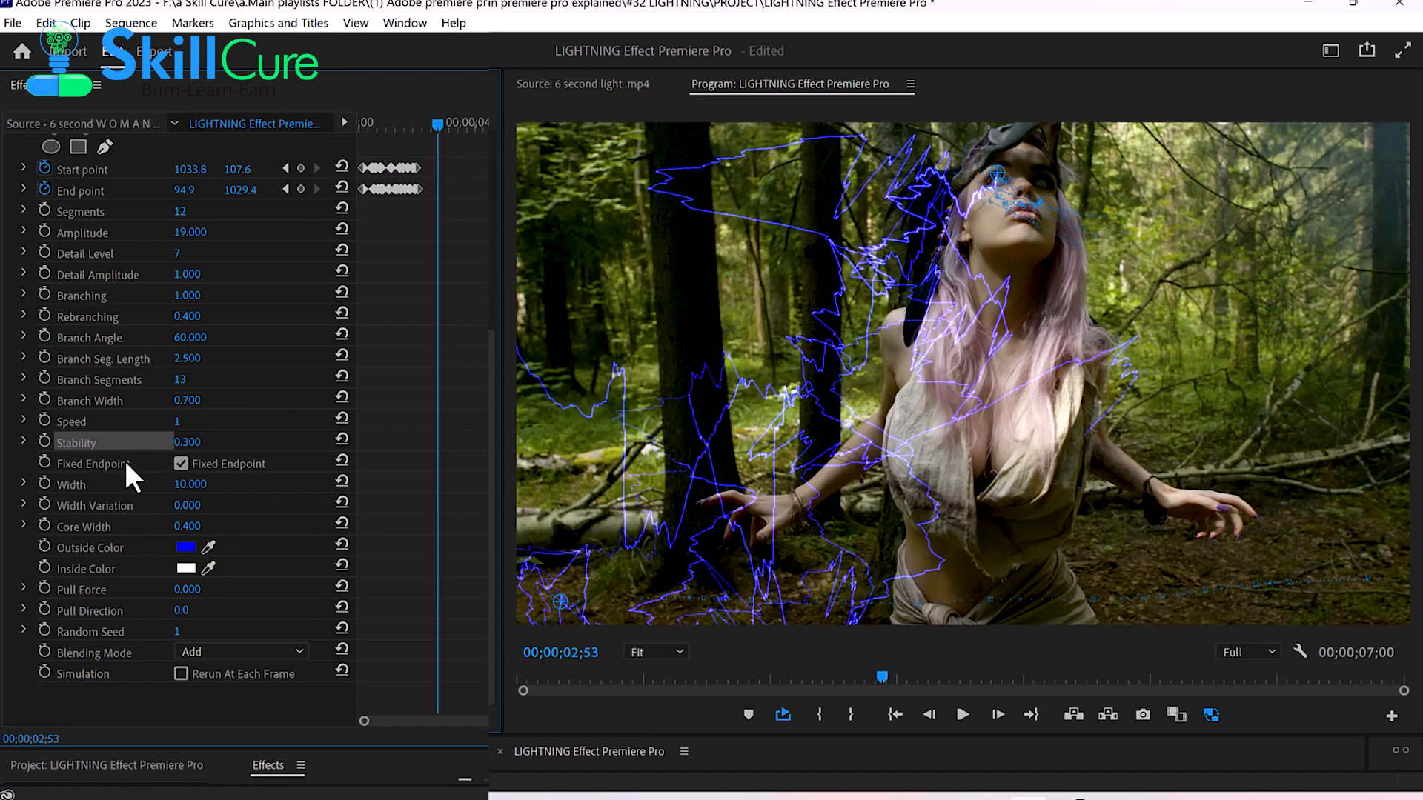
pyautogui.click(187, 443)
pyautogui.write('1.9')
pyautogui.press('Return')
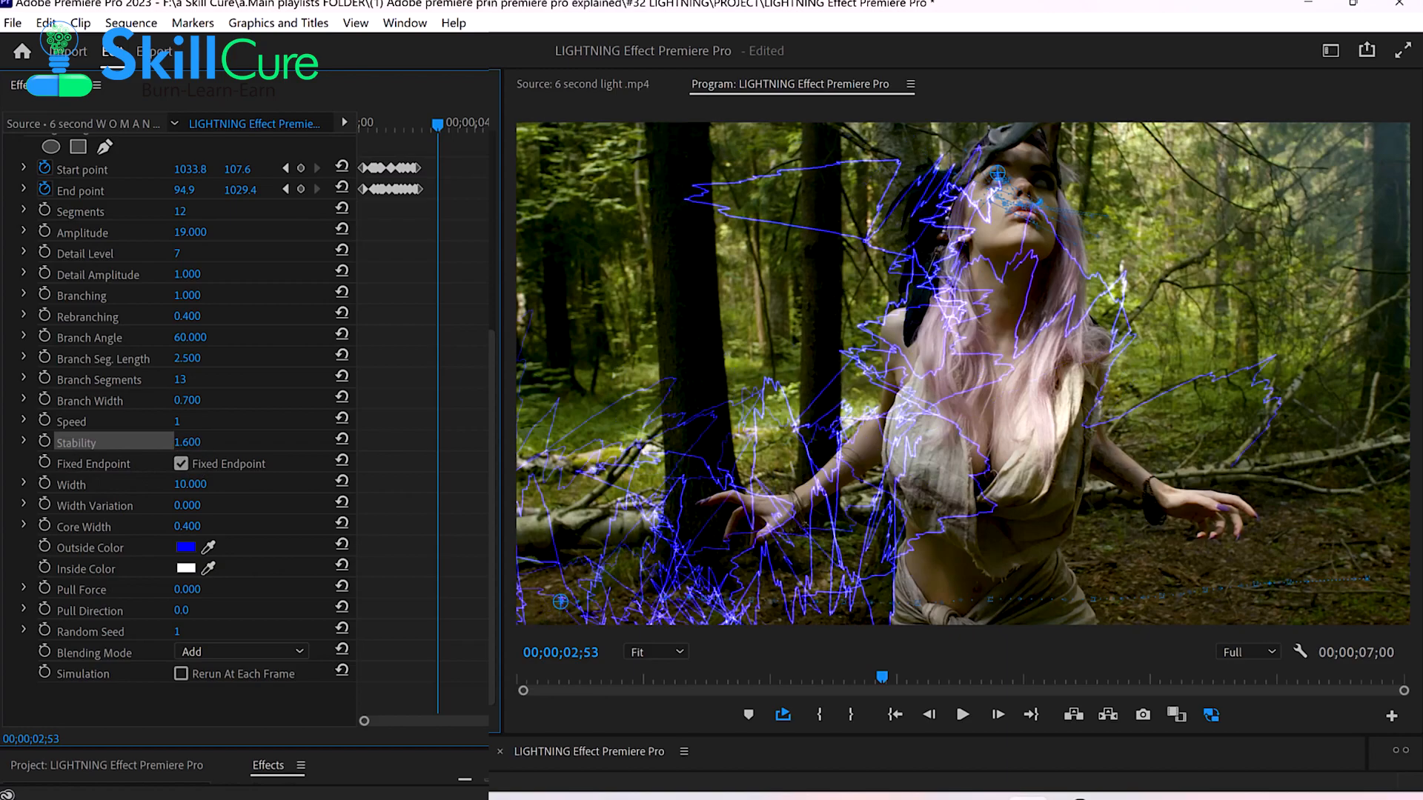
pyautogui.moveTo(187, 442); pyautogui.dragTo(210, 442)
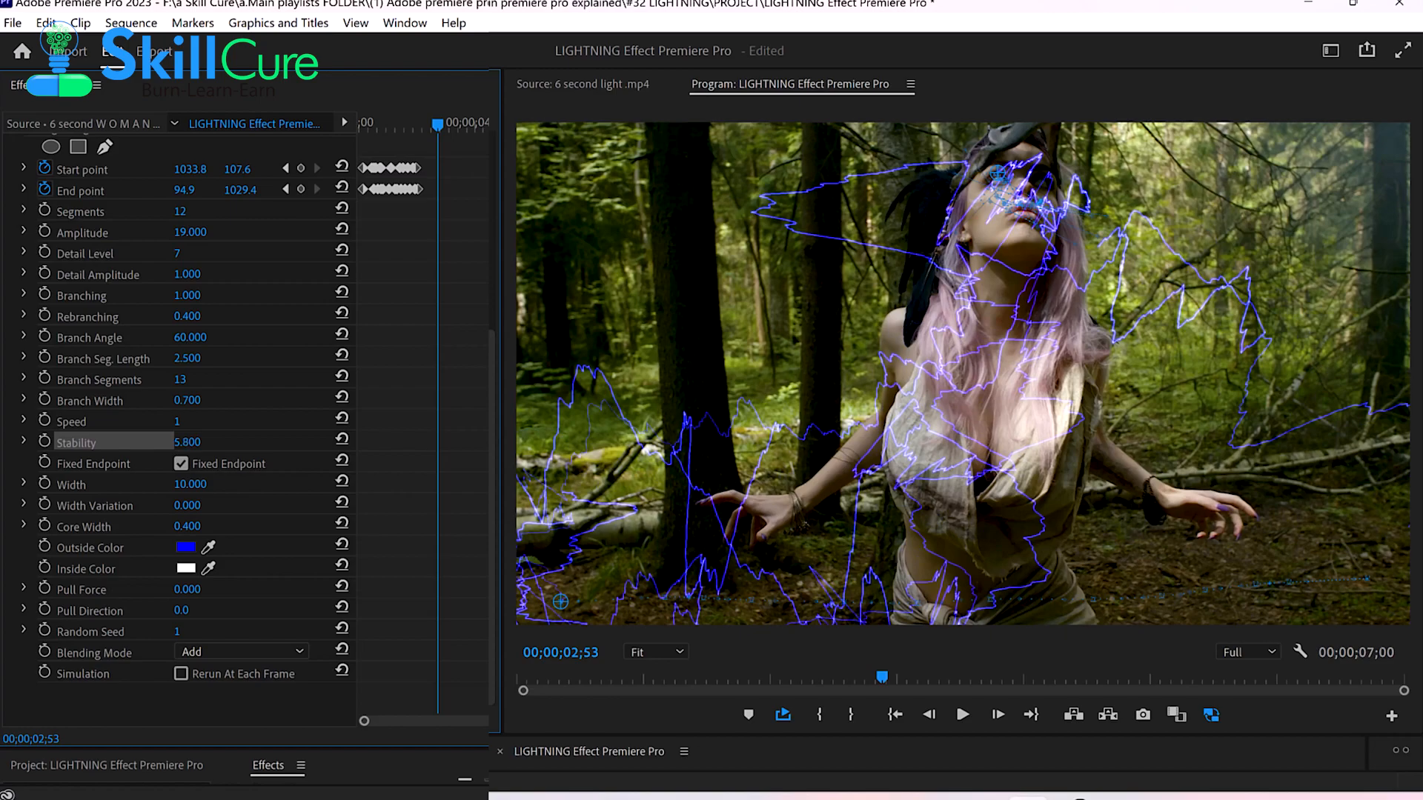
pyautogui.moveTo(187, 442); pyautogui.dragTo(196, 442)
pyautogui.moveTo(190, 442)
pyautogui.mouseDown()
pyautogui.moveTo(118, 443)
pyautogui.moveTo(209, 439)
pyautogui.mouseUp()
pyautogui.moveTo(187, 454); pyautogui.dragTo(223, 442)
# Step: Compare the bolt with Fixed Endpoint disabled and enabled, and leave the option enabled
pyautogui.click(99, 464)
pyautogui.click(180, 464)
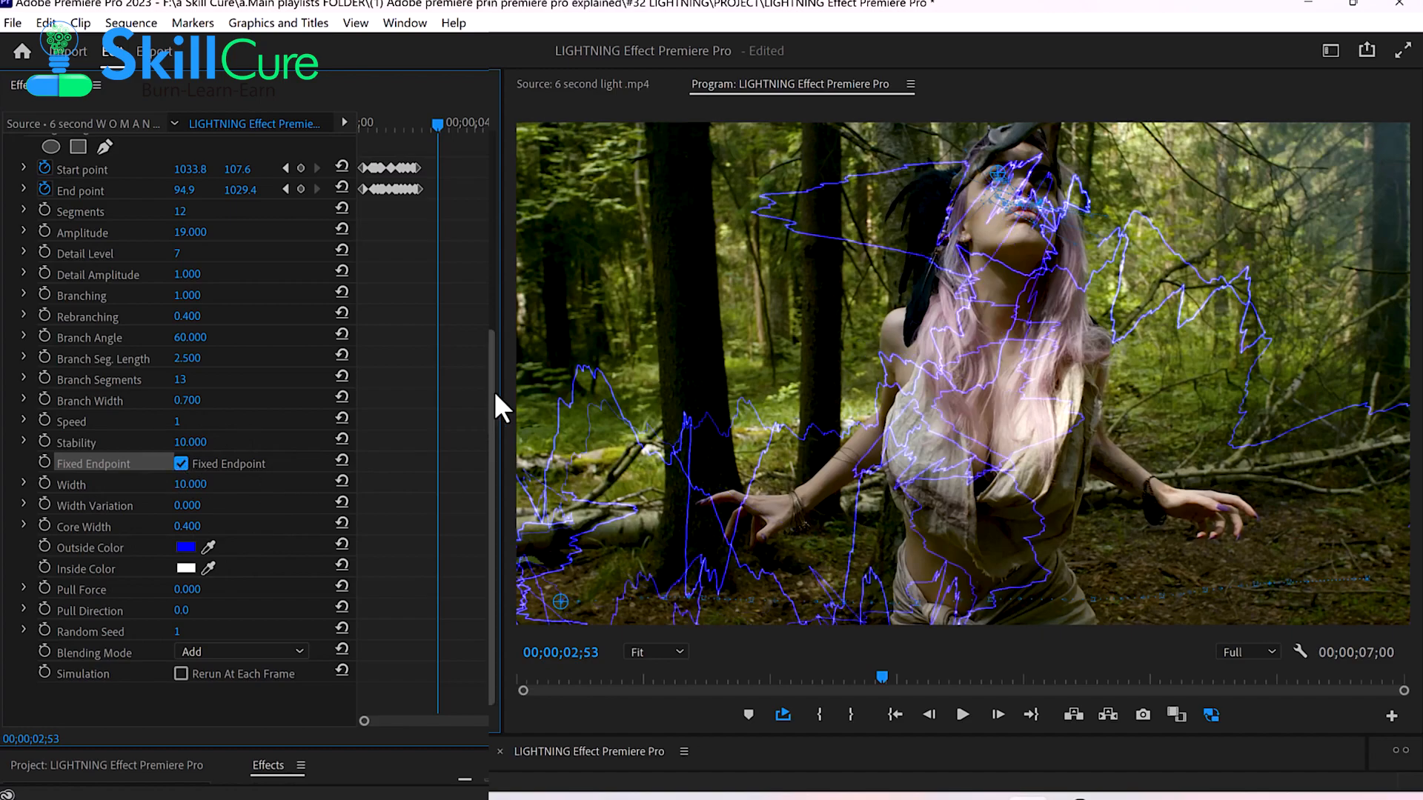
pyautogui.click(181, 462)
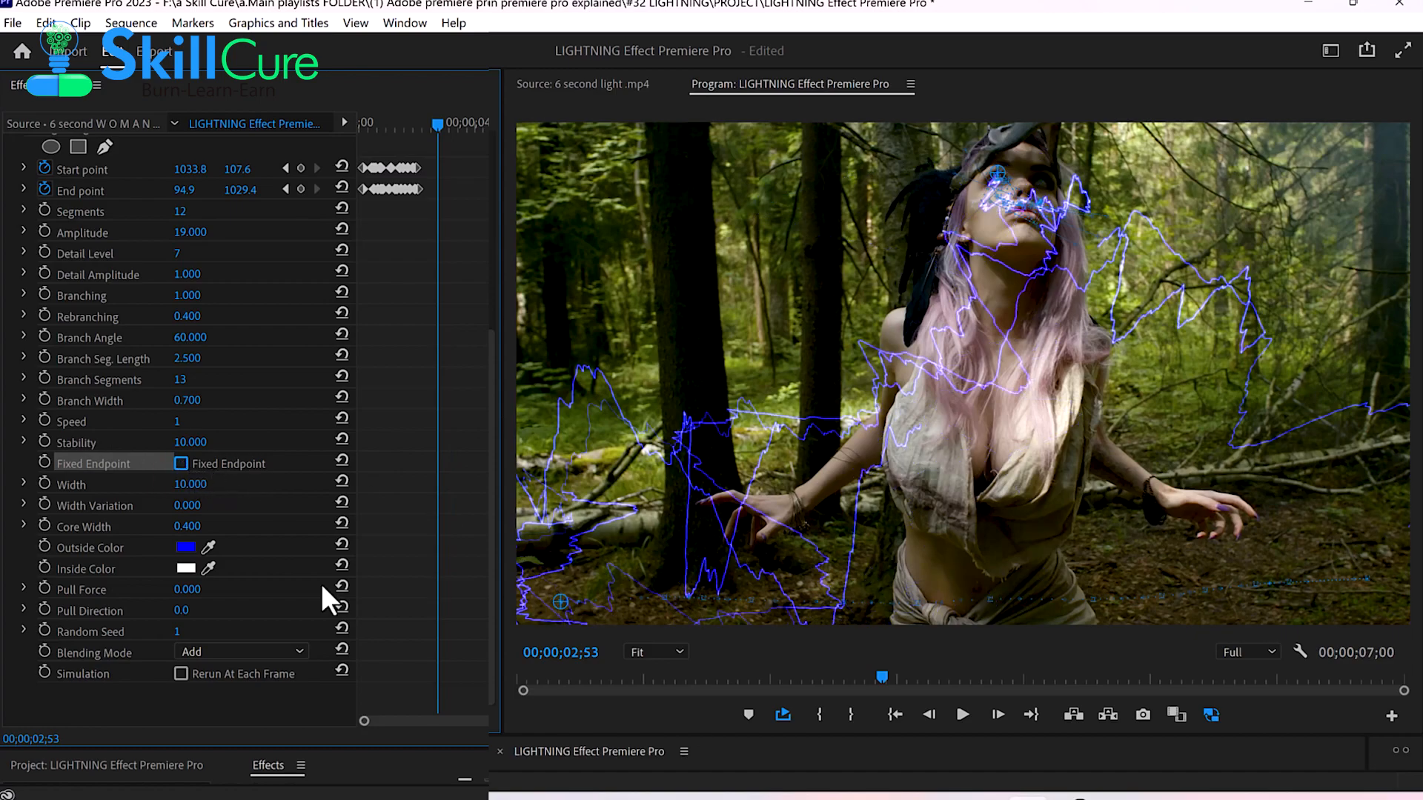
pyautogui.click(181, 464)
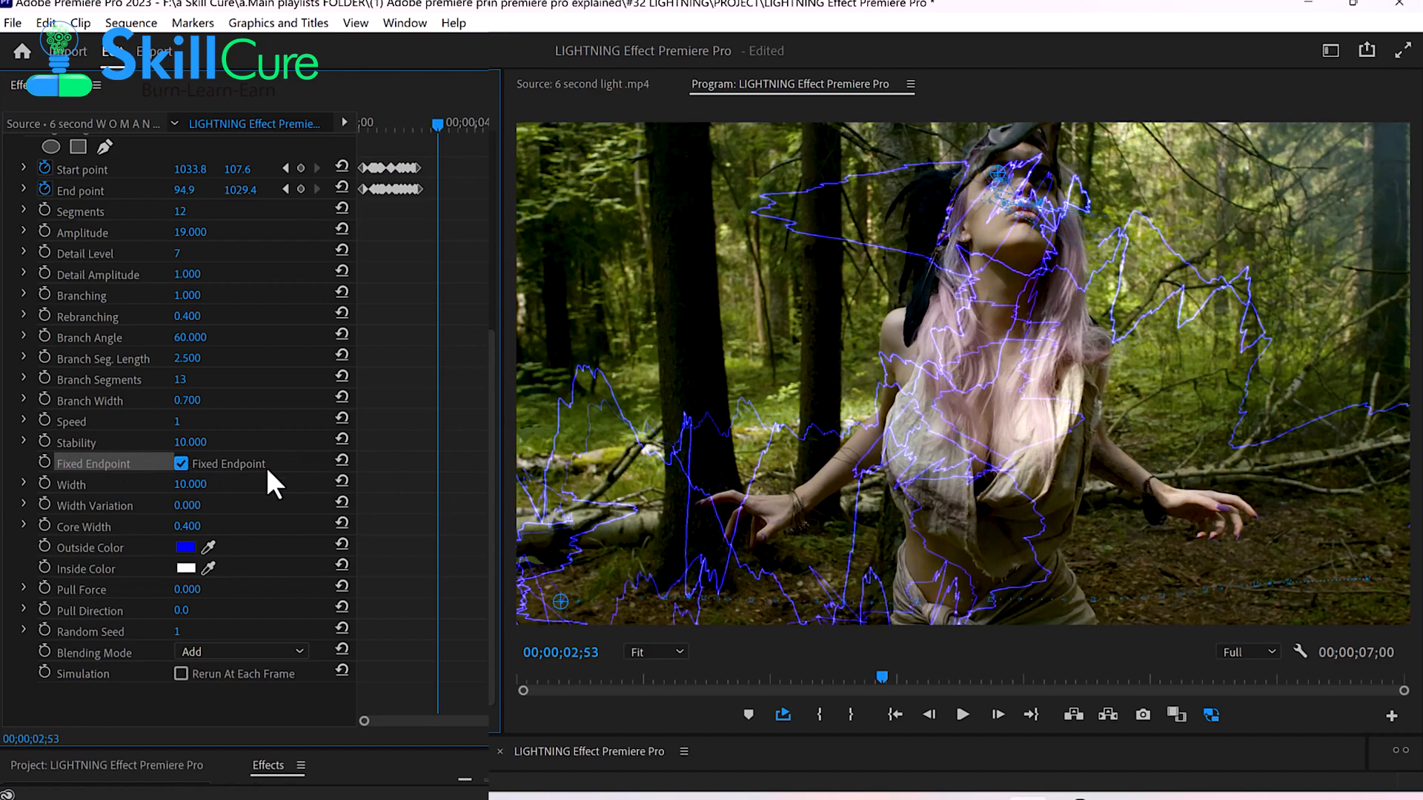
pyautogui.click(184, 464)
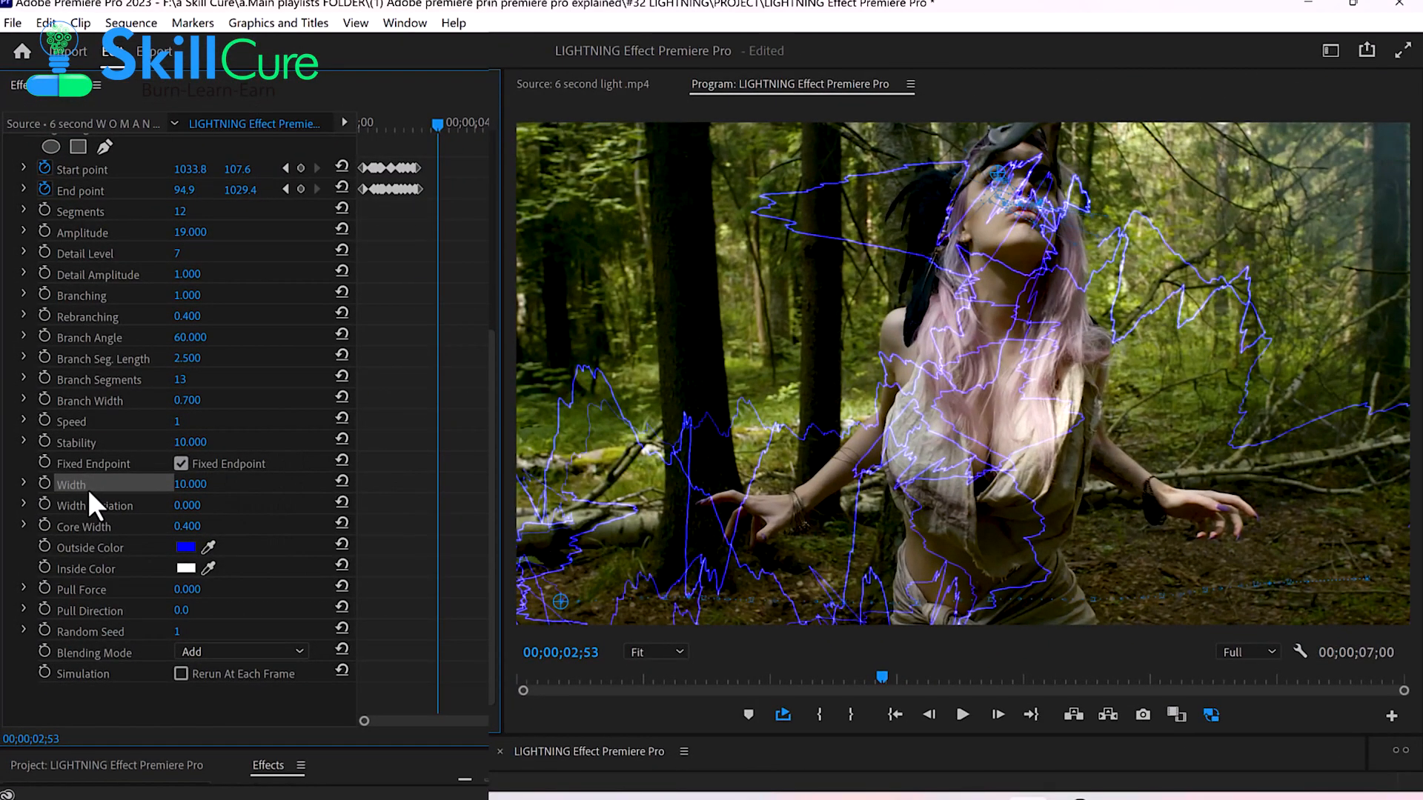
# Step: Increase the Lightning effect's Width to 53 and on to 100
pyautogui.click(187, 485)
pyautogui.write('44')
pyautogui.press('Return')
pyautogui.moveTo(190, 484); pyautogui.dragTo(203, 484)
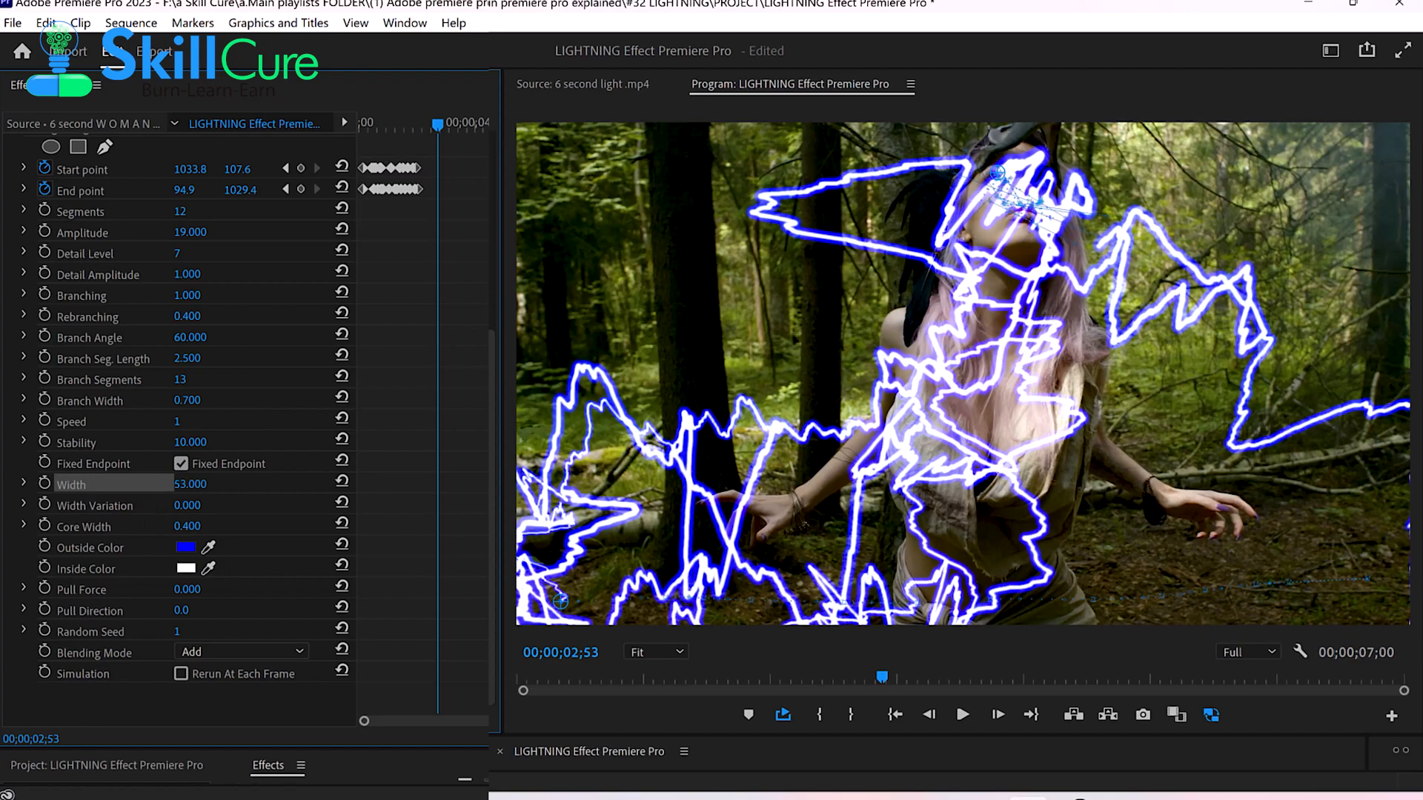
pyautogui.moveTo(203, 484); pyautogui.dragTo(245, 484)
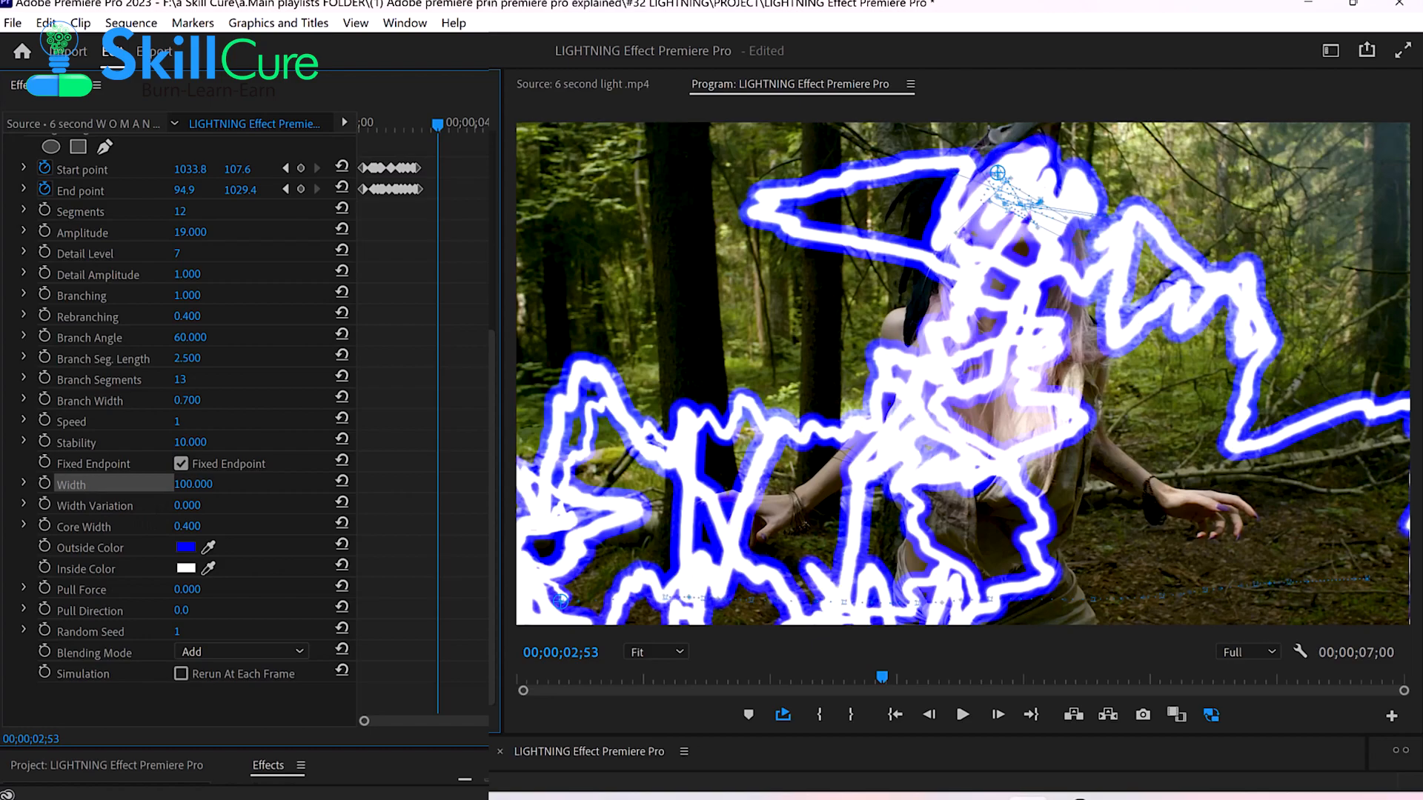
# Step: Try Widths of 22 and 1 on the Lightning effect, and settle on a Width of 17
pyautogui.write('22')
pyautogui.press('Return')
pyautogui.write('1')
pyautogui.press('Return')
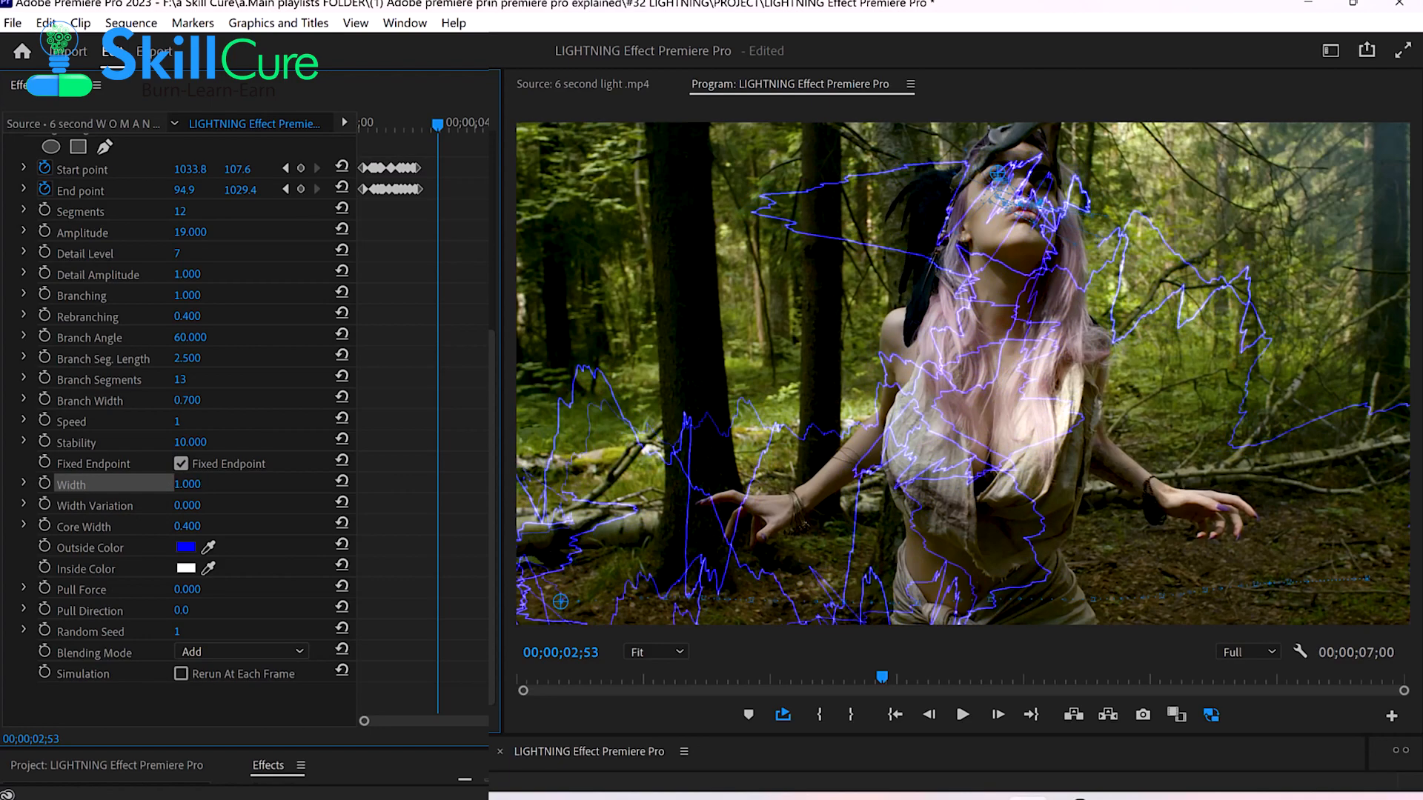
pyautogui.moveTo(190, 484); pyautogui.dragTo(194, 484)
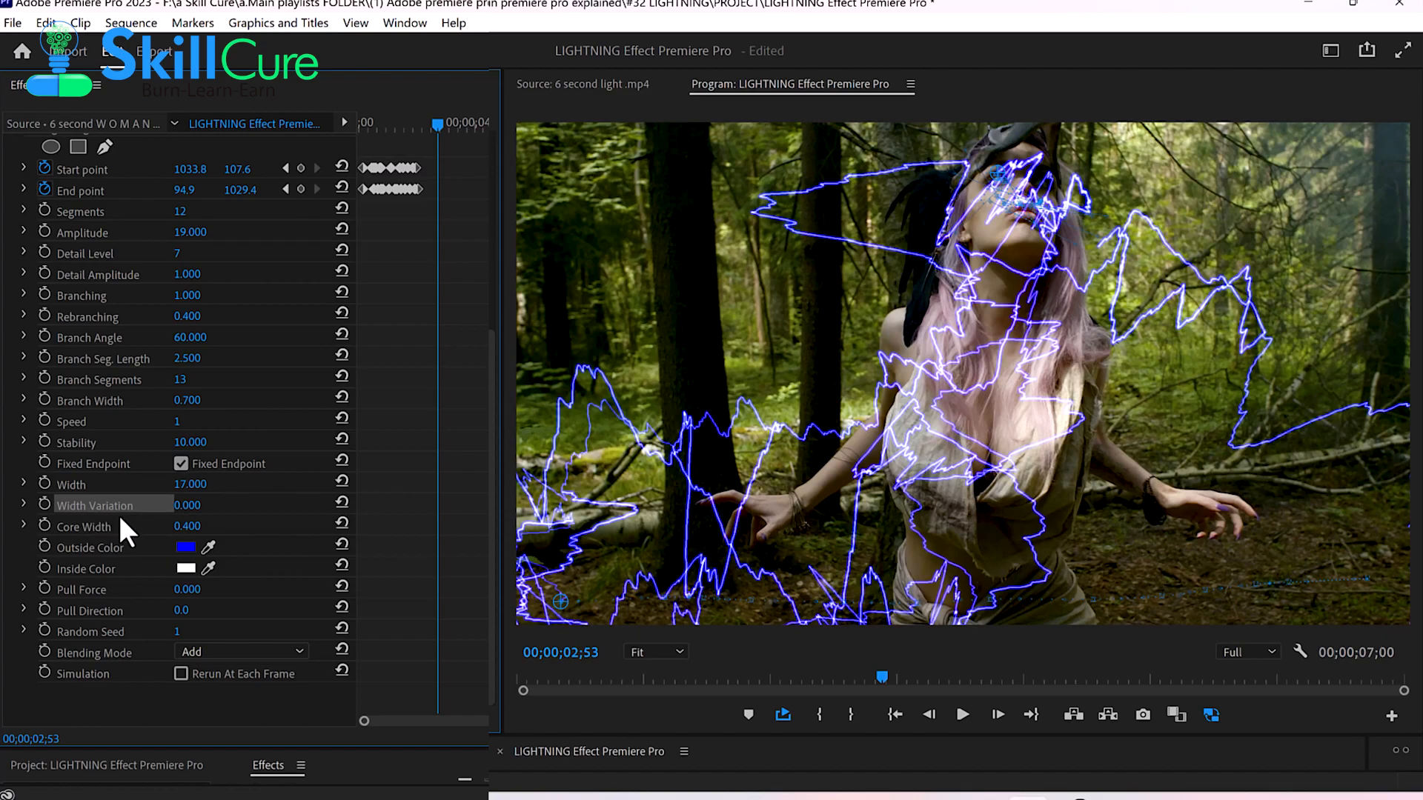
# Step: Try Width Variation values including 0.5, 0.9, 1 and 0.1, and settle on 0.7
pyautogui.click(187, 506)
pyautogui.write('0.5')
pyautogui.press('Return')
pyautogui.moveTo(187, 506); pyautogui.dragTo(224, 507)
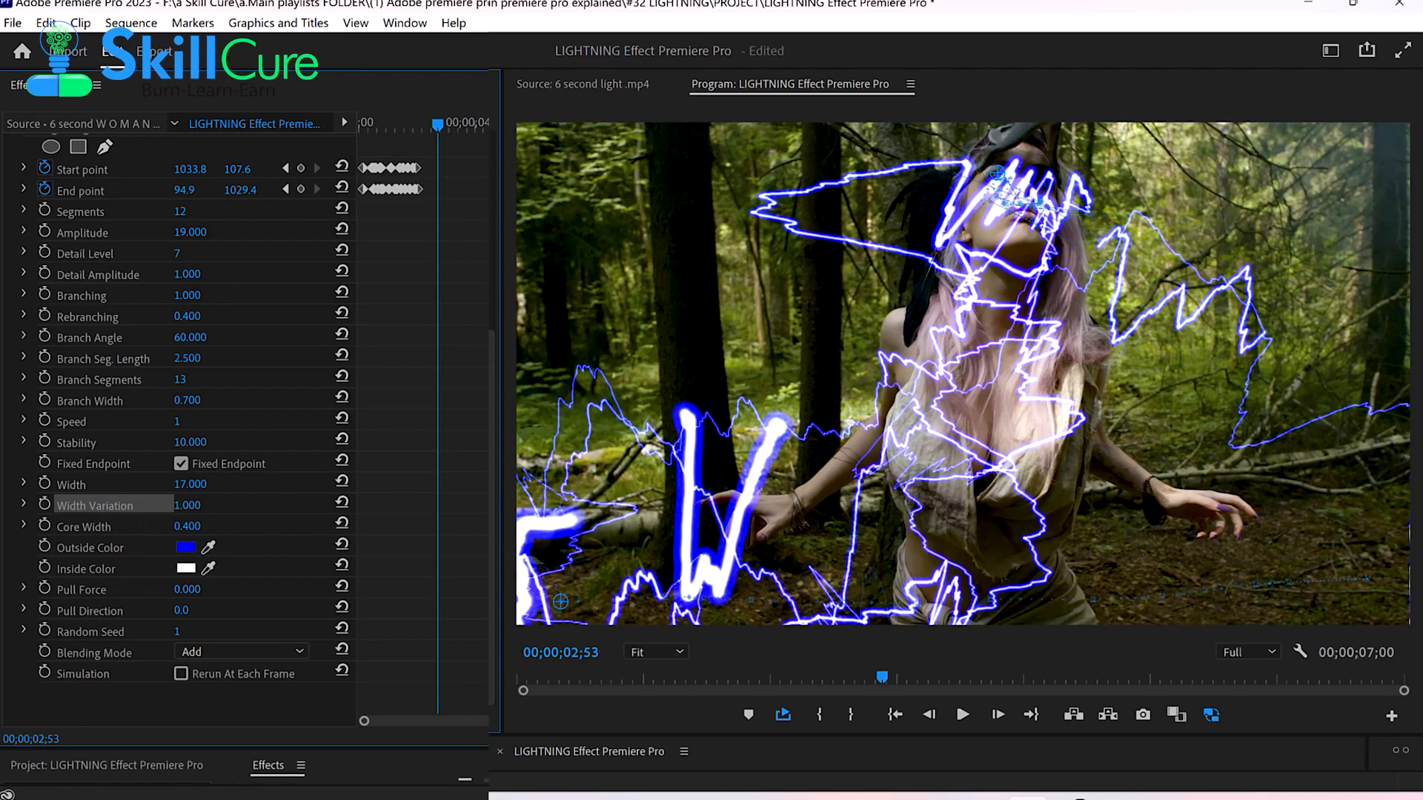
pyautogui.moveTo(187, 506); pyautogui.dragTo(172, 507)
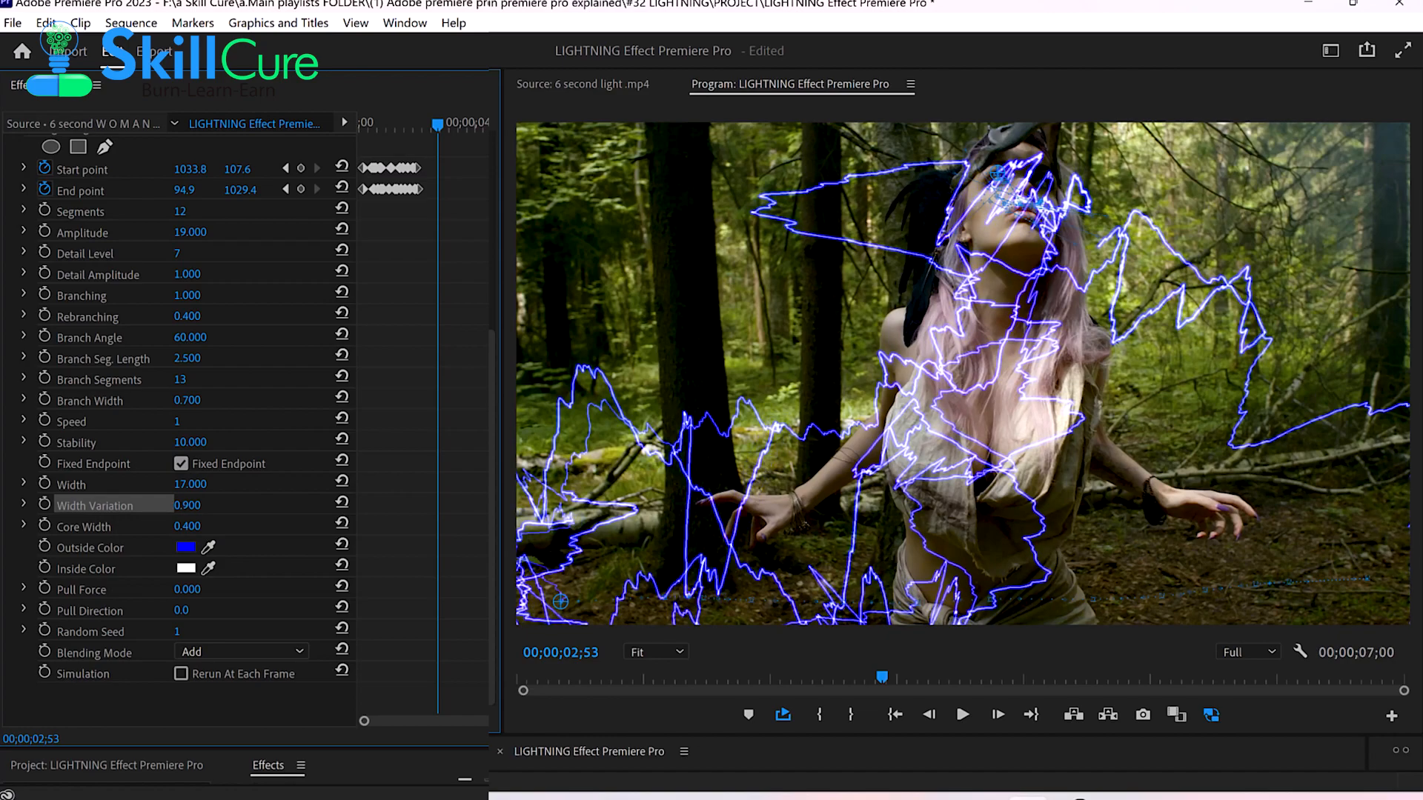
pyautogui.write('1')
pyautogui.press('Return')
pyautogui.write('0.1')
pyautogui.press('Return')
pyautogui.moveTo(194, 506)
pyautogui.mouseDown()
pyautogui.moveTo(178, 505)
pyautogui.moveTo(218, 518)
pyautogui.mouseUp()
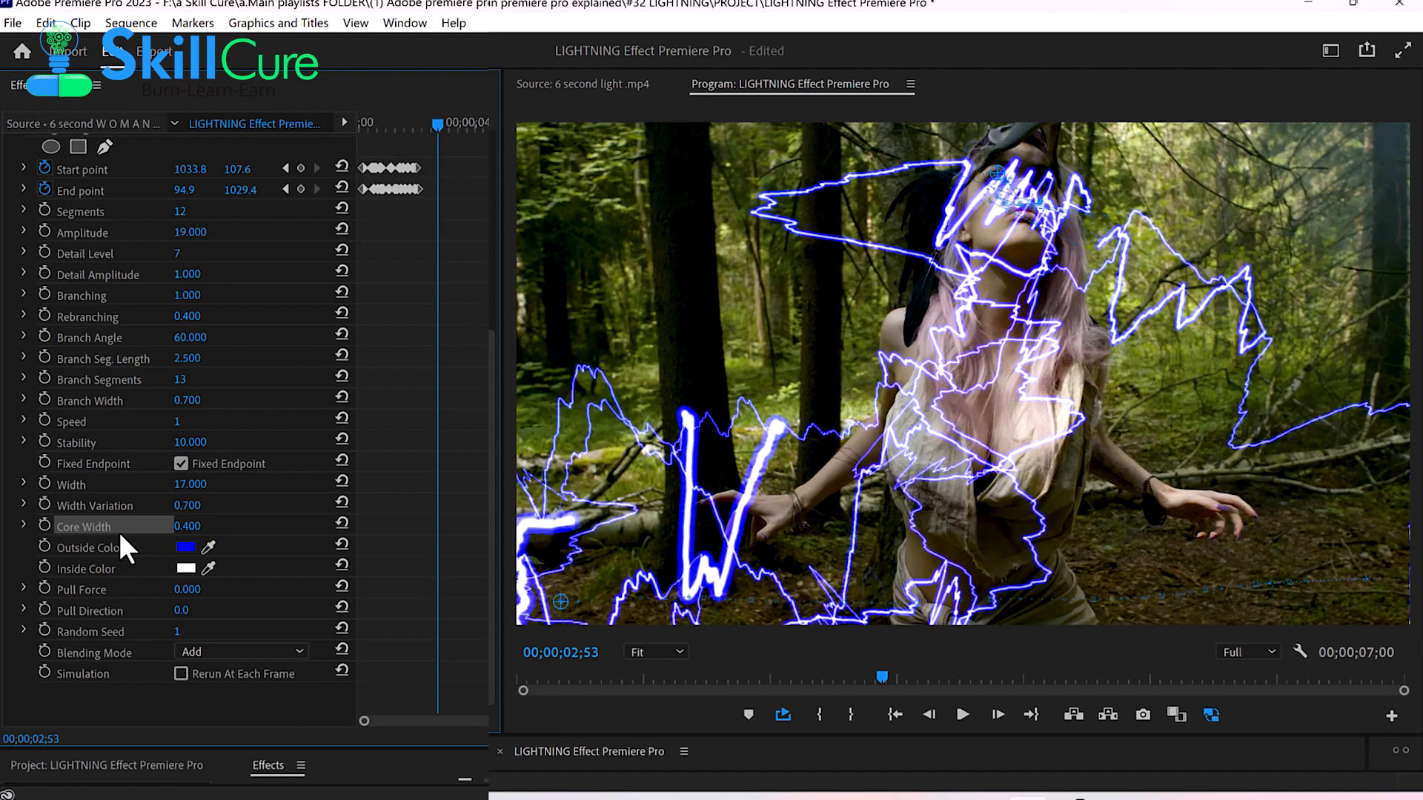
# Step: Try Core Width at 1 and 0, and leave it at 0.2
pyautogui.click(189, 527)
pyautogui.write('1')
pyautogui.press('Return')
pyautogui.moveTo(188, 526); pyautogui.dragTo(180, 526)
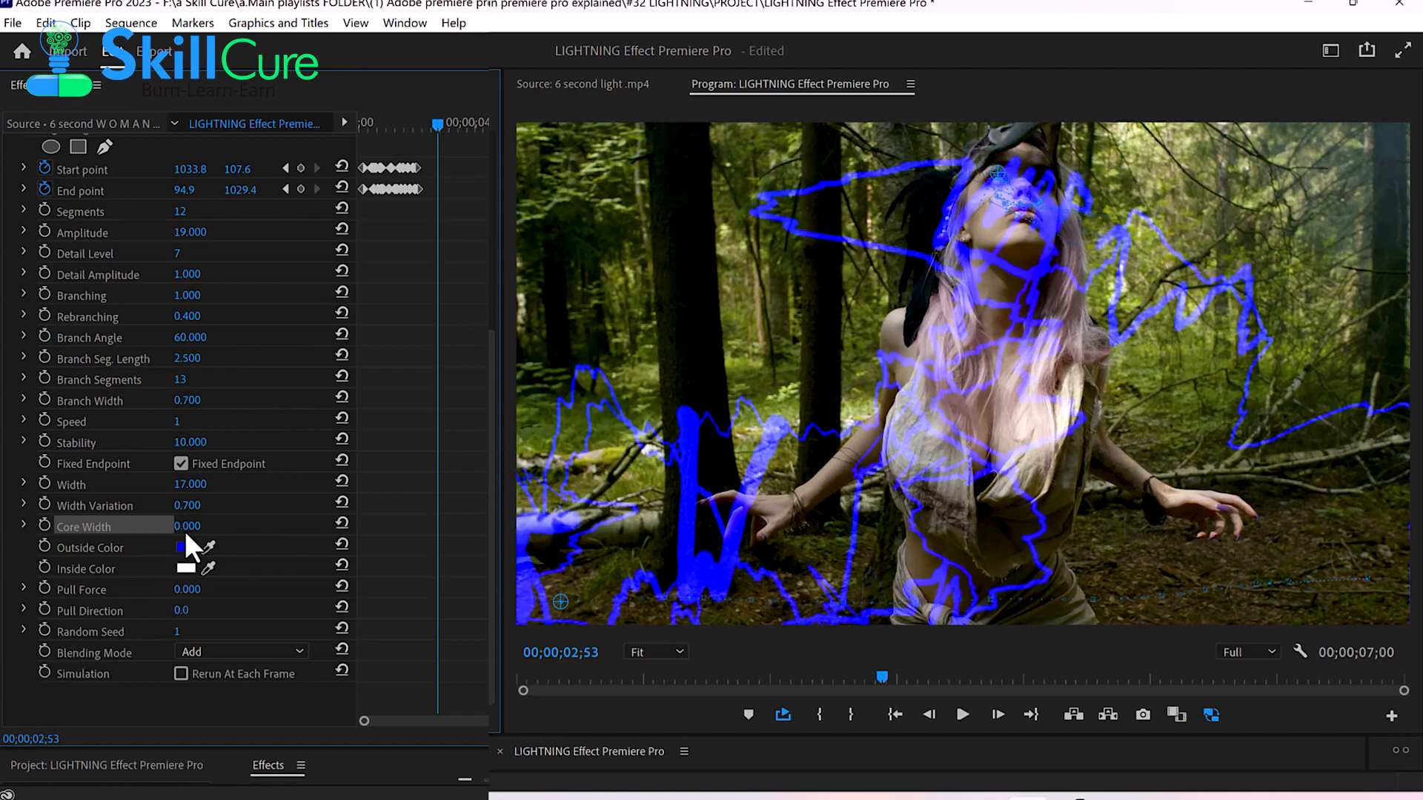
pyautogui.moveTo(183, 526); pyautogui.dragTo(208, 526)
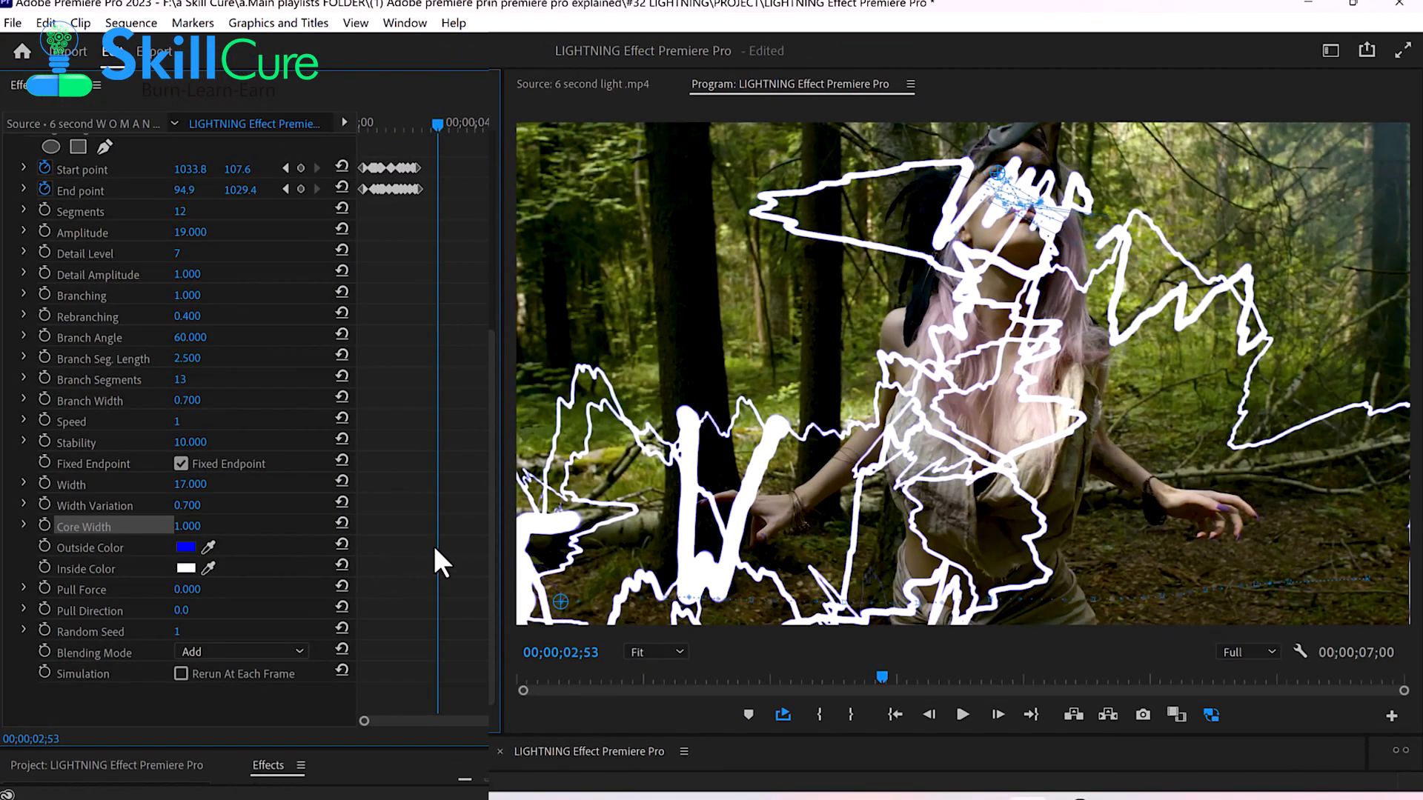
pyautogui.click(109, 563)
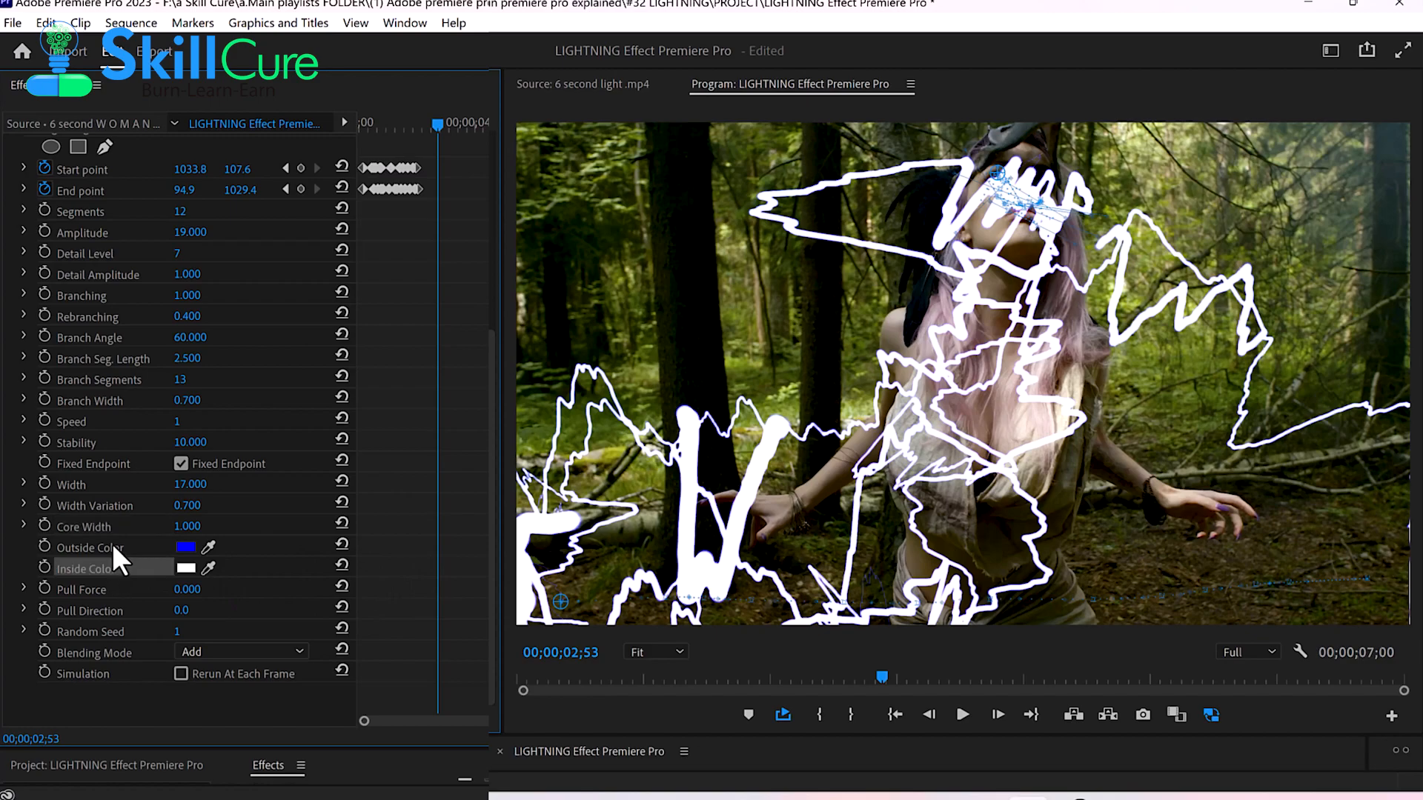
pyautogui.click(113, 547)
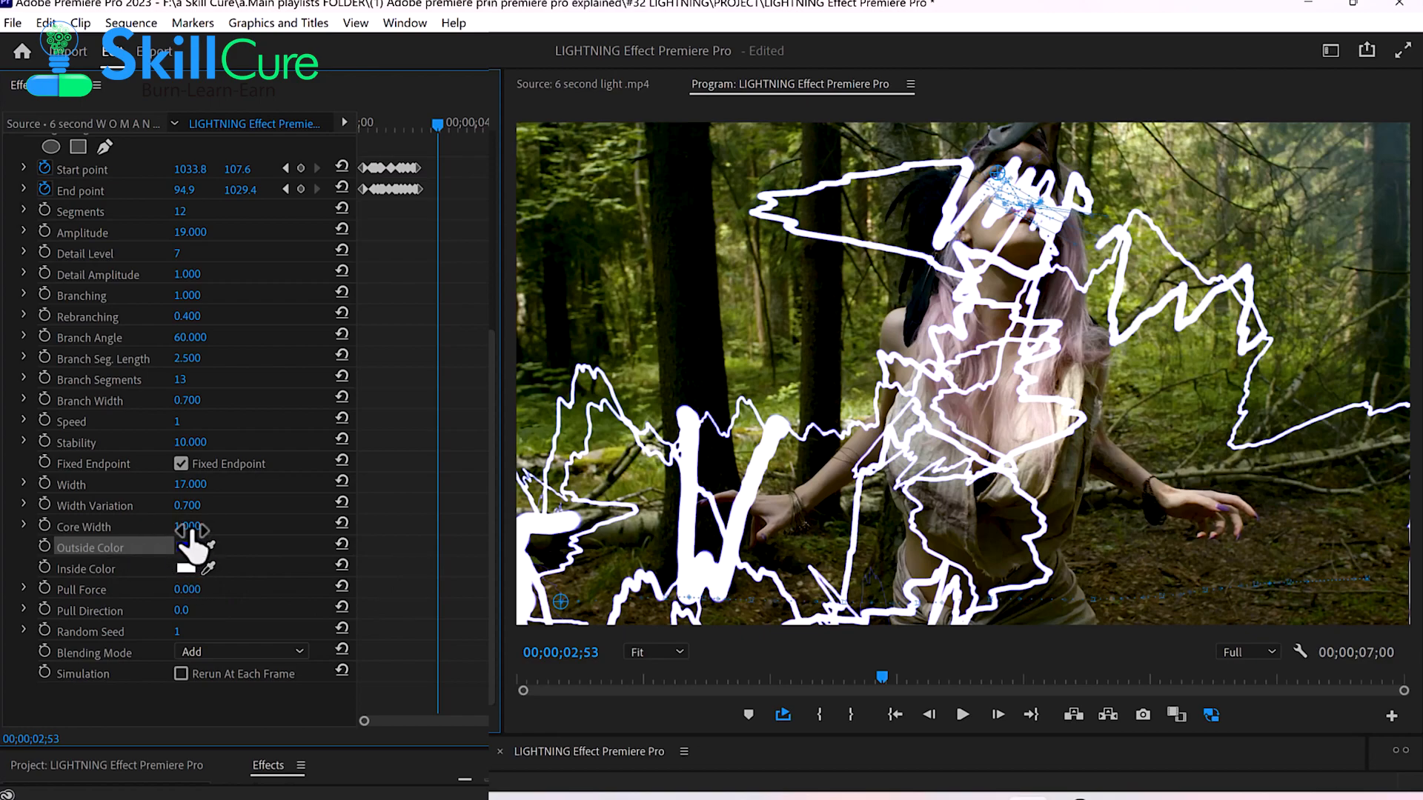
pyautogui.moveTo(191, 529); pyautogui.dragTo(180, 529)
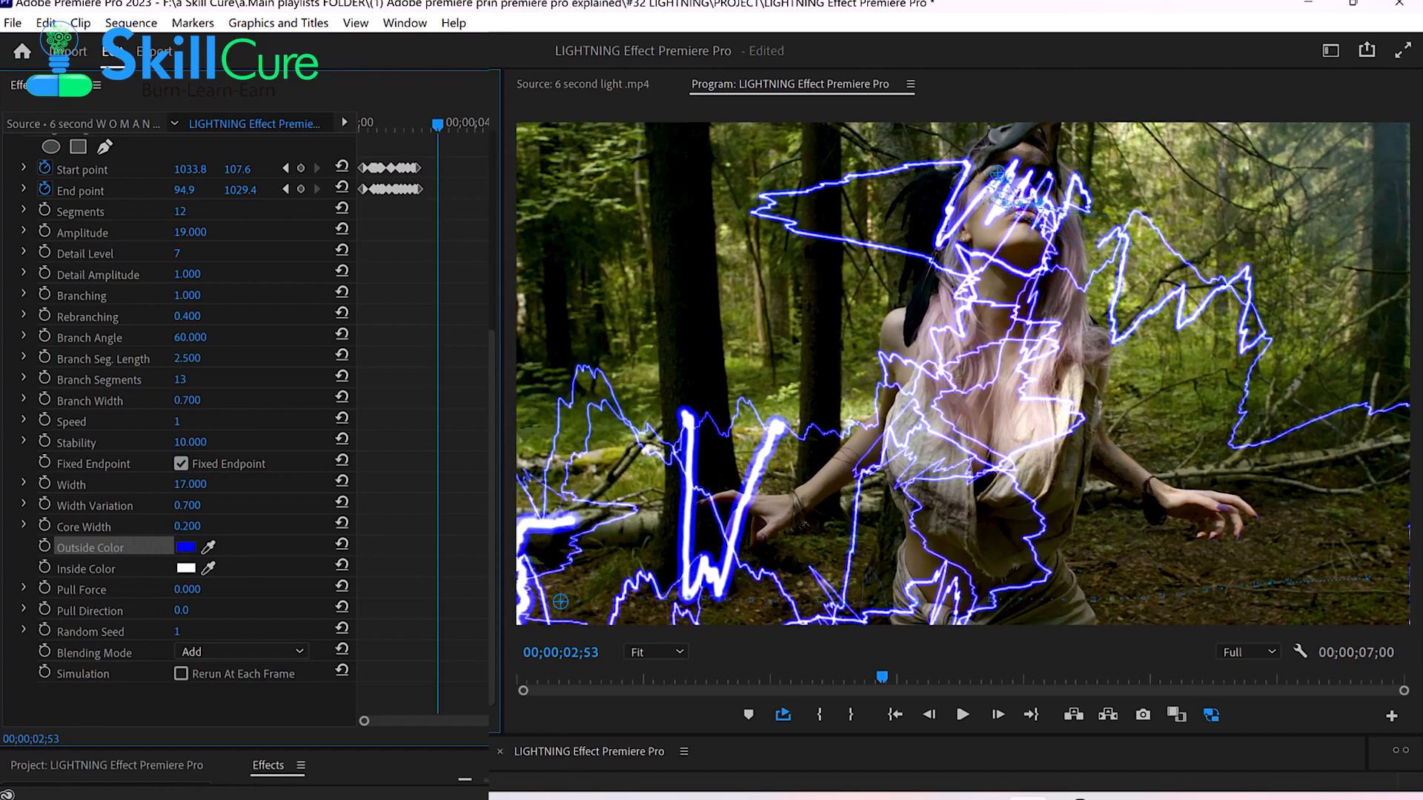
# Step: Change the bolt's Outside Color to a bright green
pyautogui.click(187, 549)
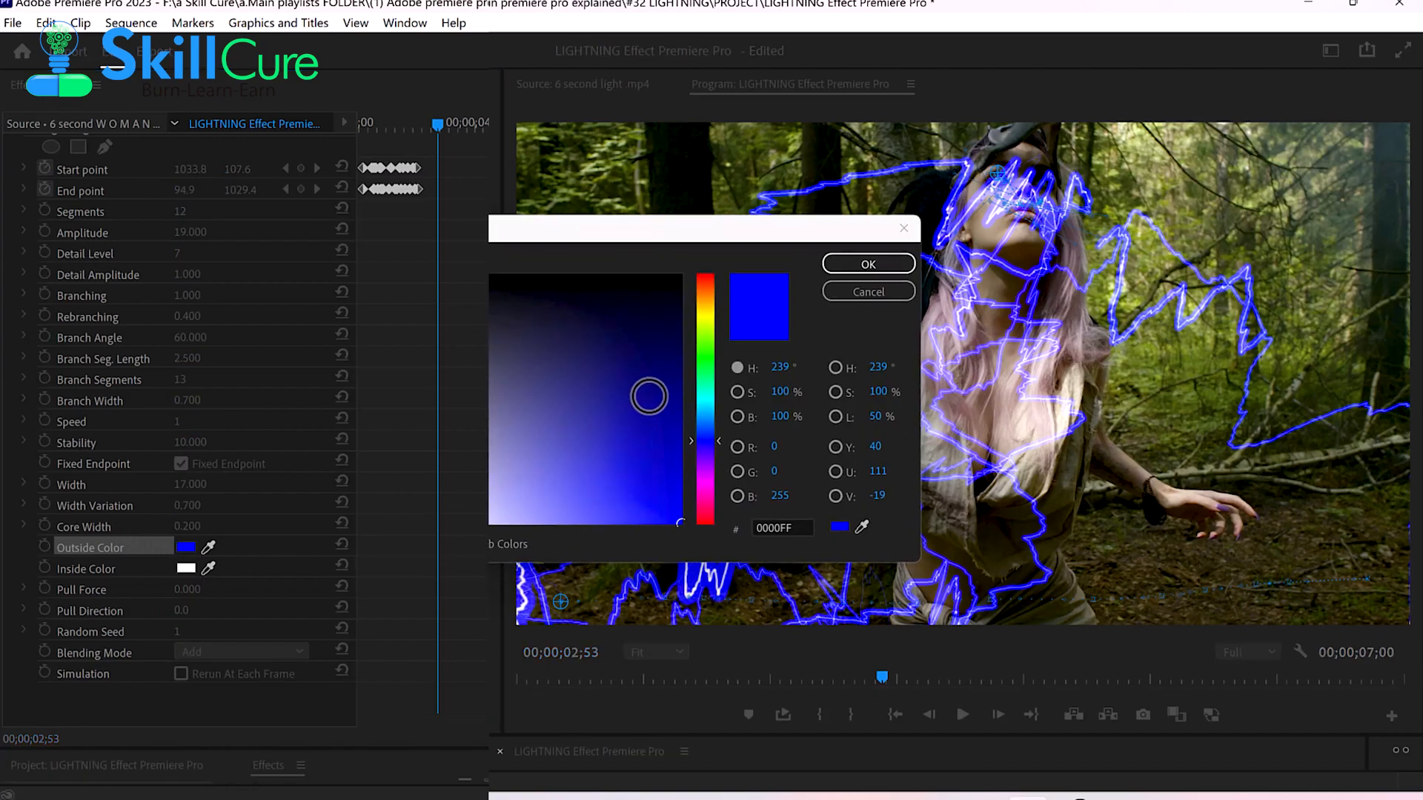
pyautogui.click(705, 362)
pyautogui.click(632, 446)
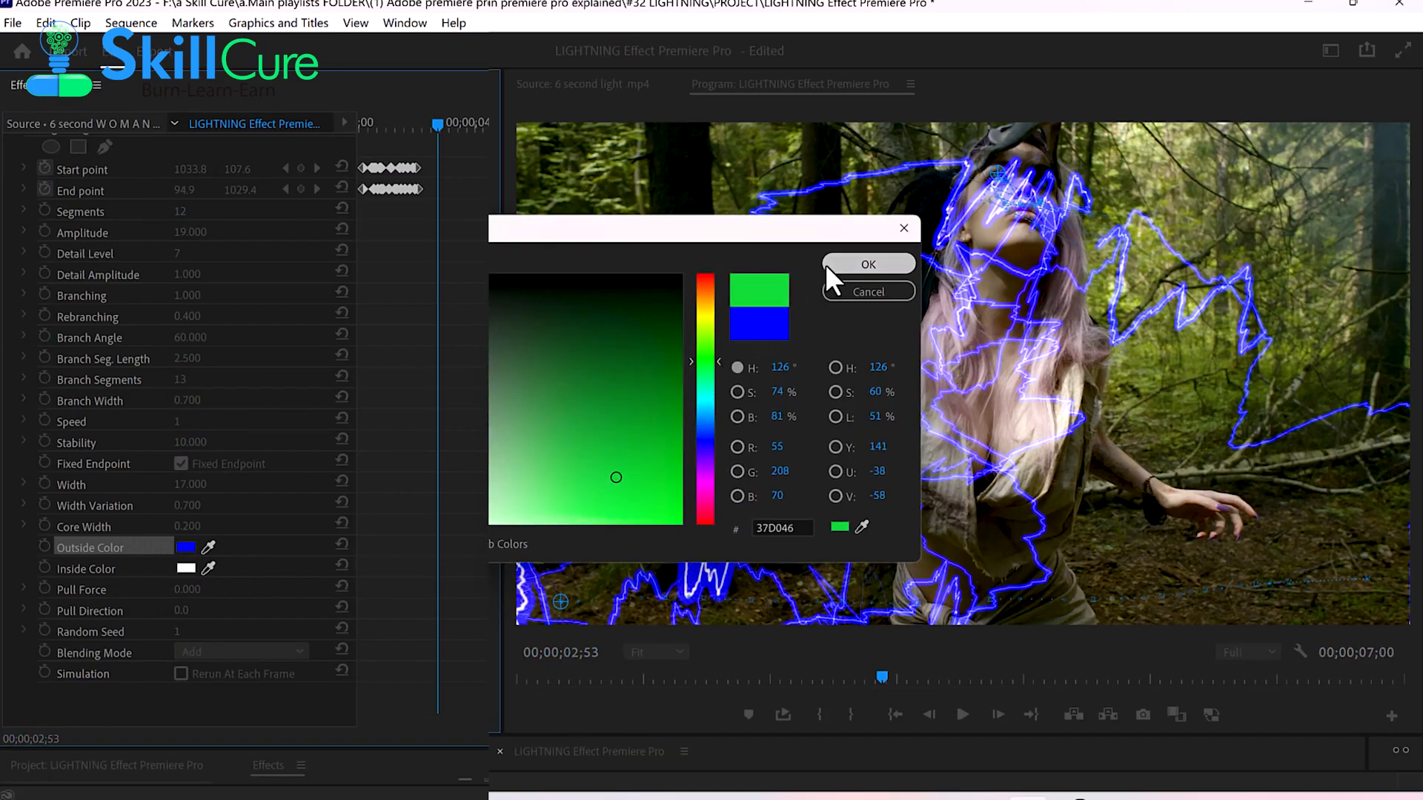
pyautogui.click(826, 265)
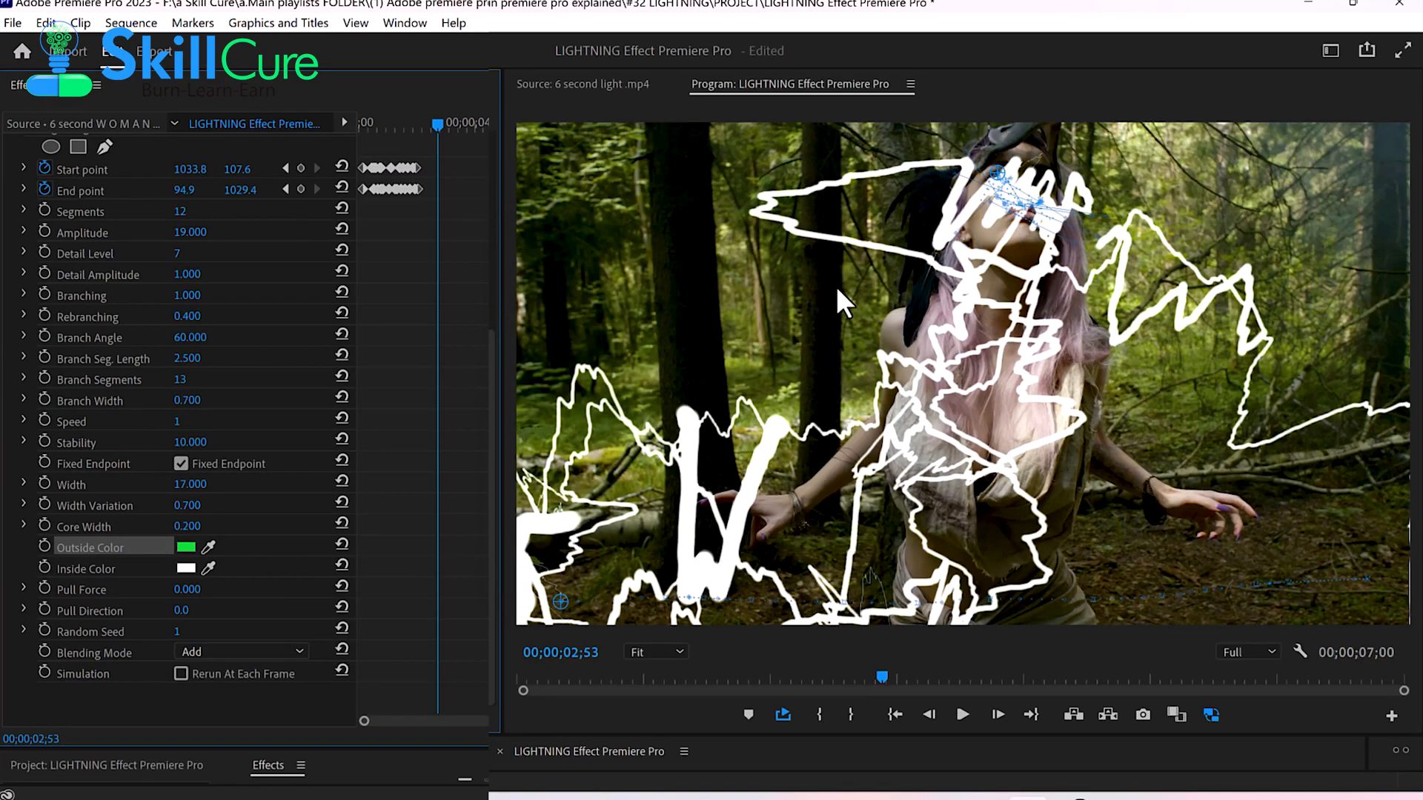
# Step: Change the bolt's Inside Color to red, F80D0D
pyautogui.click(189, 567)
pyautogui.click(635, 482)
pyautogui.click(669, 517)
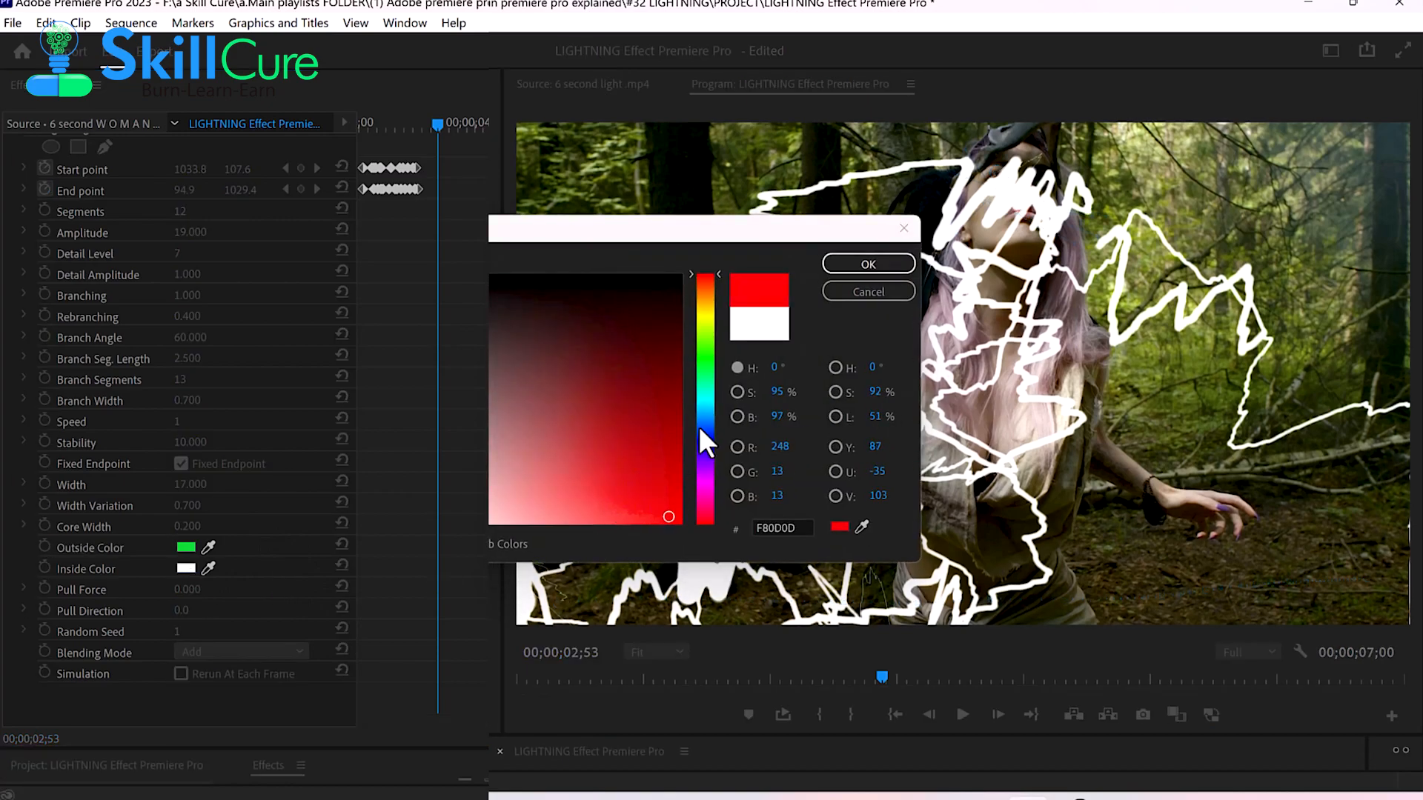
pyautogui.click(838, 265)
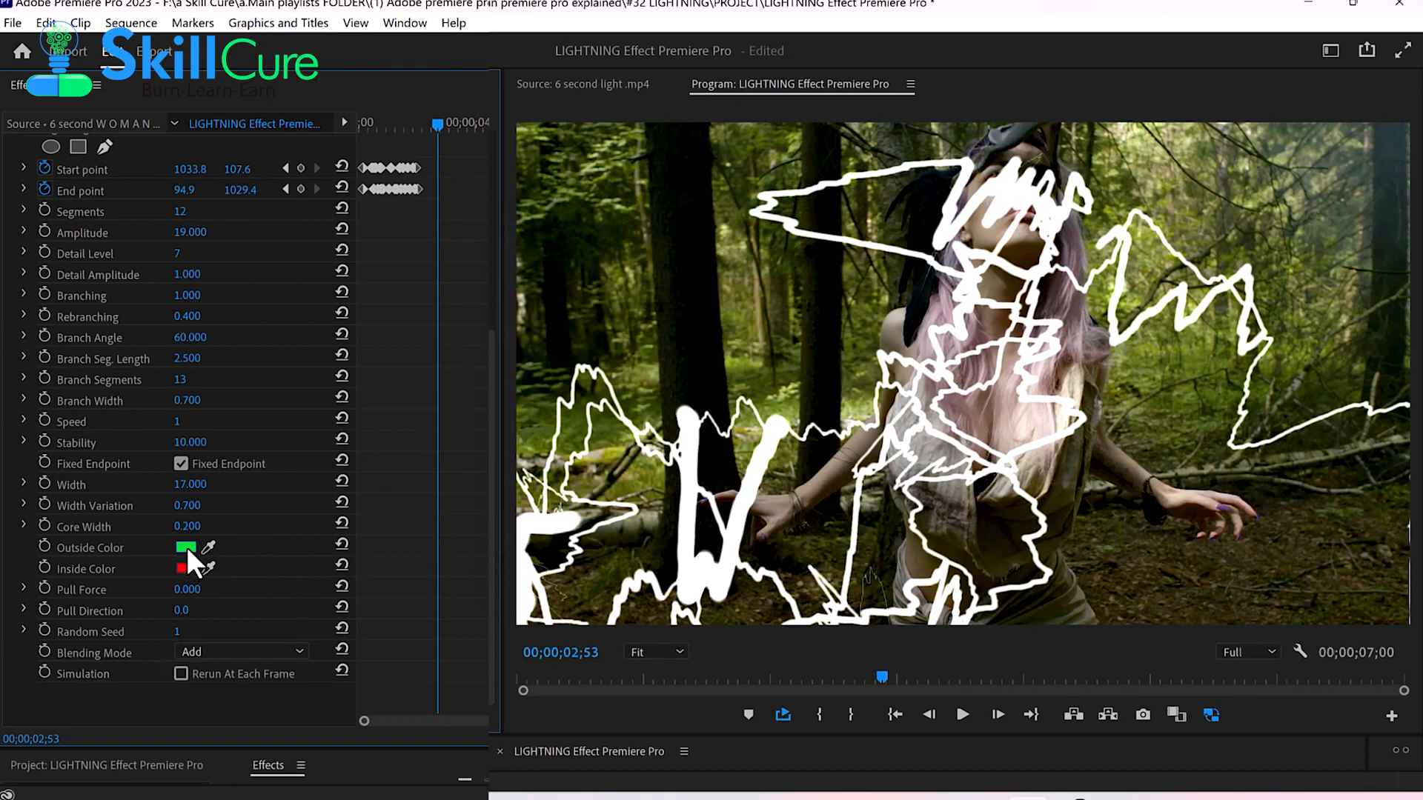
# Step: Change the bolt's Outside Color to red to match the Inside Color
pyautogui.click(187, 547)
pyautogui.moveTo(702, 299); pyautogui.dragTo(735, 253)
pyautogui.moveTo(657, 404)
pyautogui.mouseDown()
pyautogui.moveTo(686, 443)
pyautogui.moveTo(791, 403)
pyautogui.mouseUp()
pyautogui.click(833, 272)
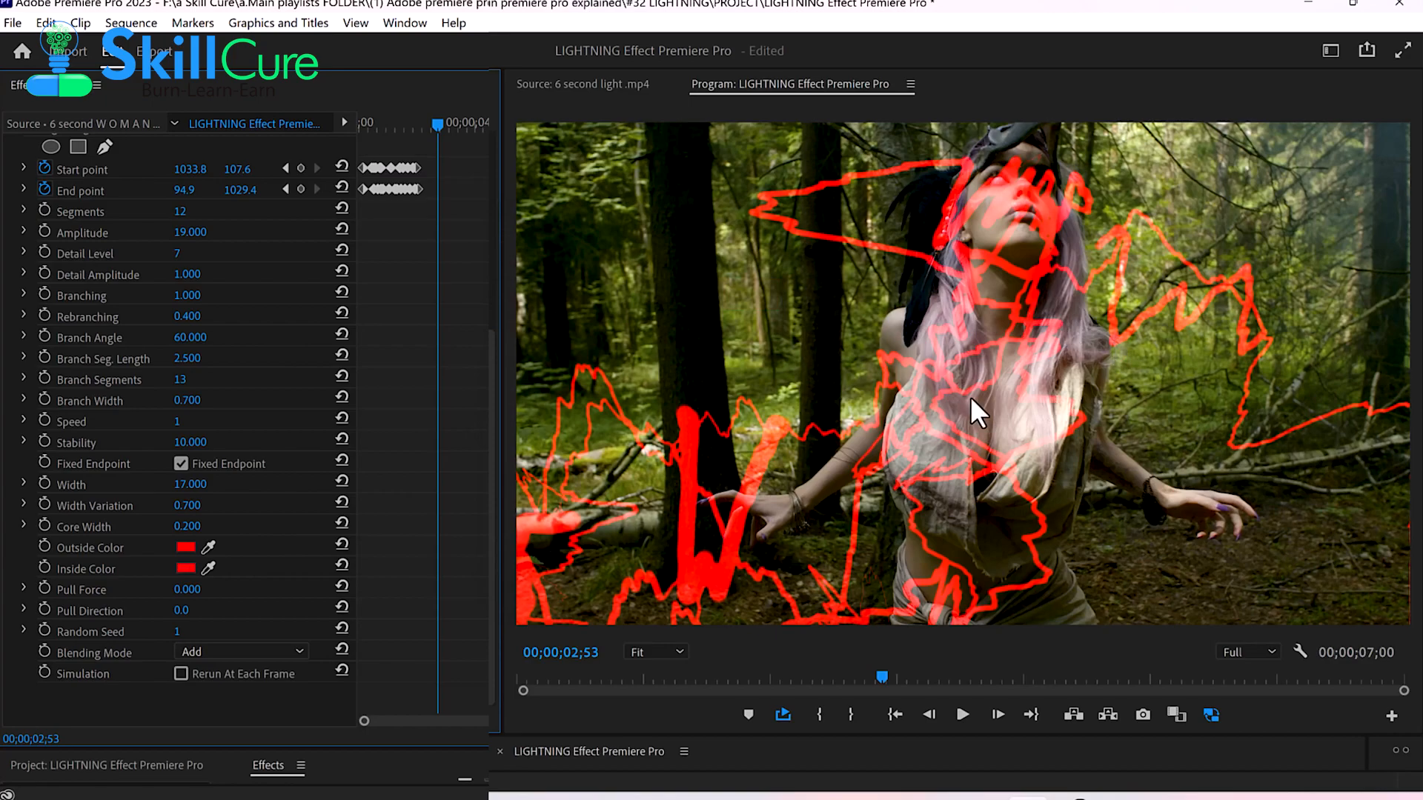
# Step: Go back to 00;00;00;41 and reset the Outside Color and Inside Color to their defaults
pyautogui.moveTo(873, 679); pyautogui.dragTo(605, 670)
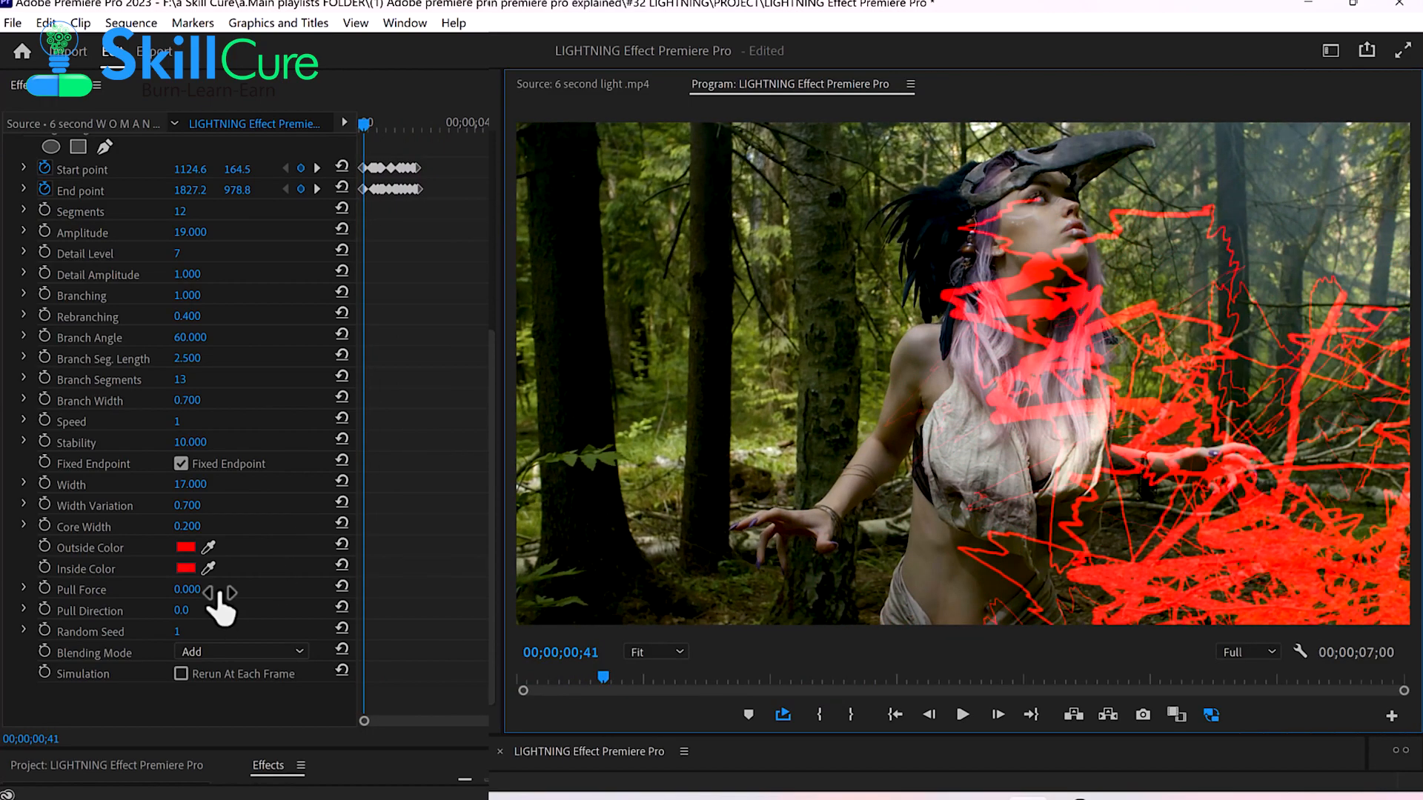
pyautogui.click(340, 547)
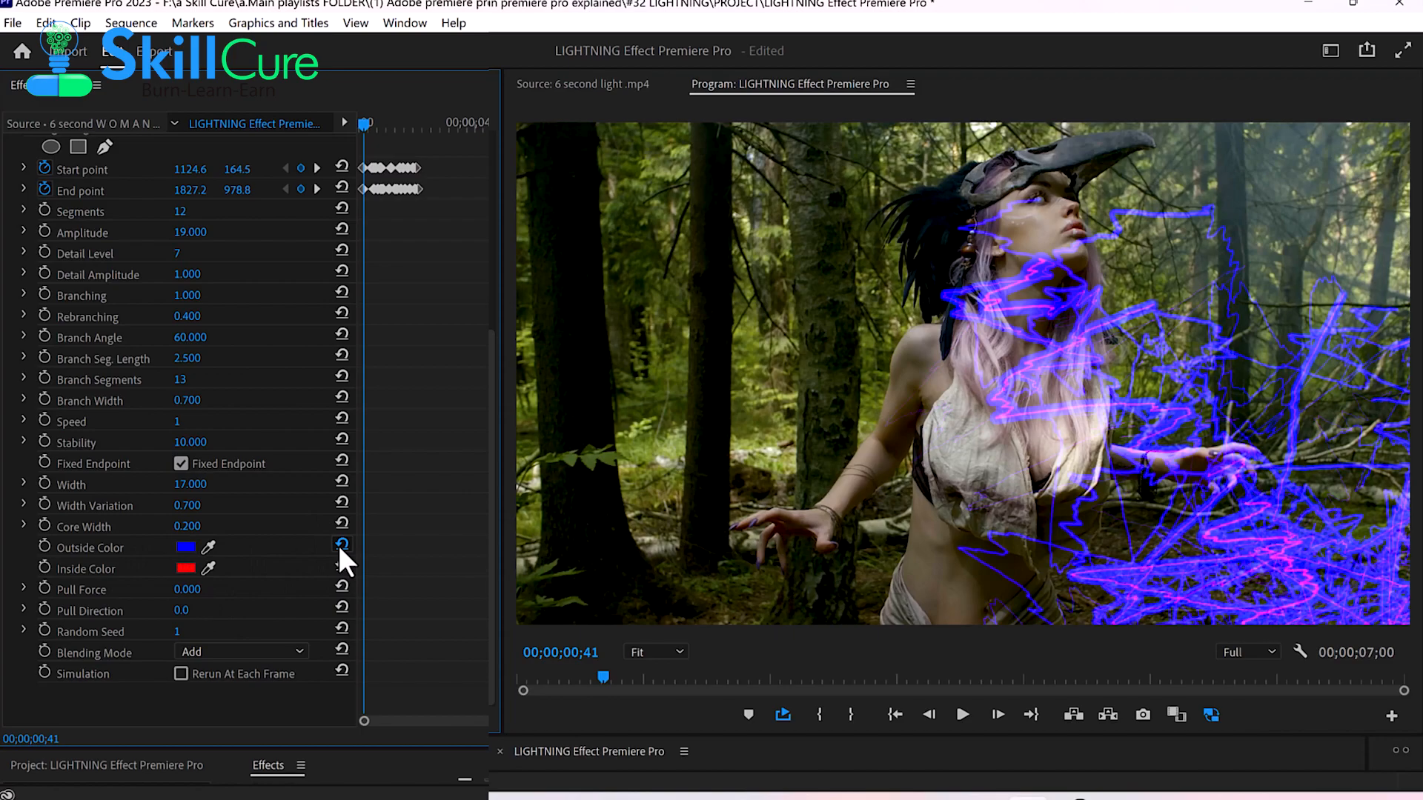
pyautogui.click(341, 563)
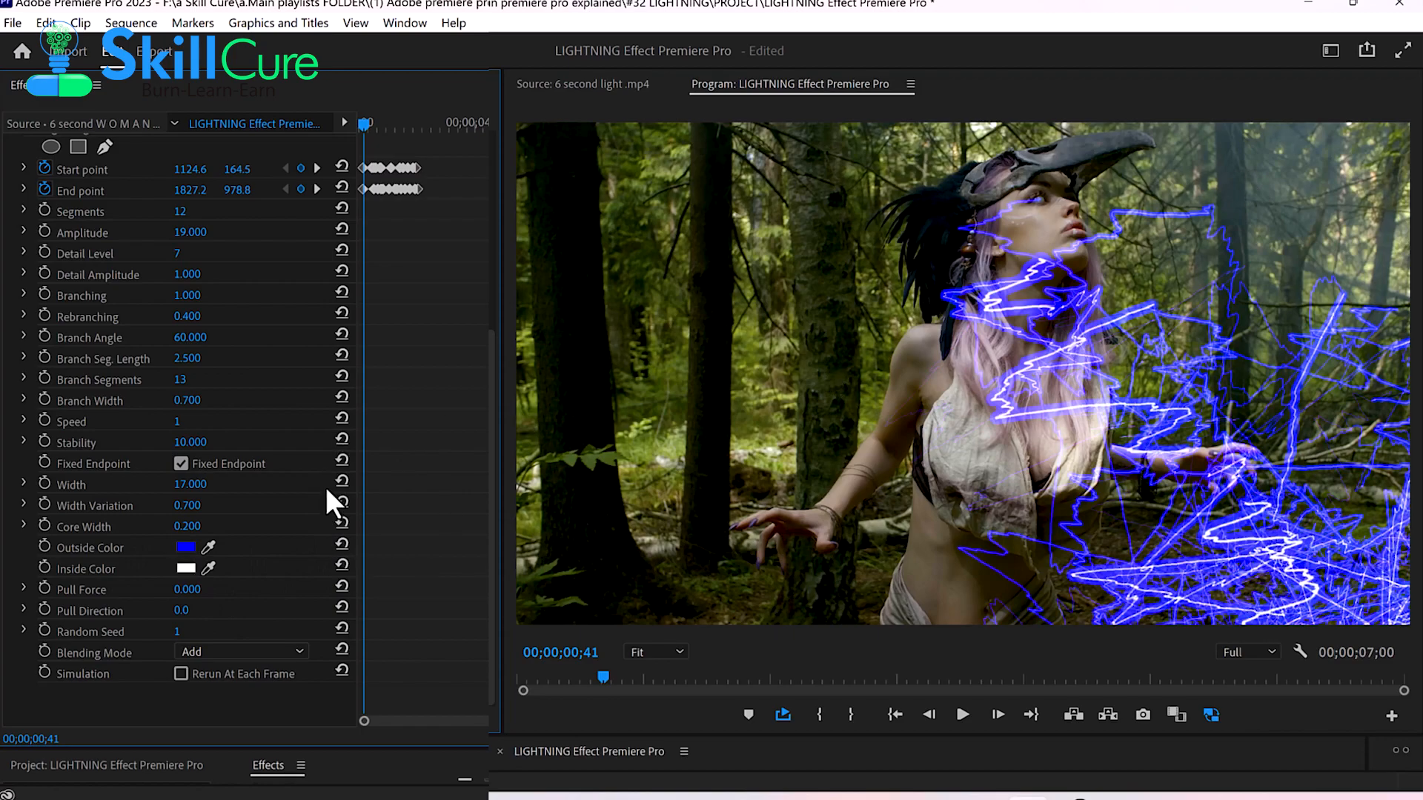
# Step: Sample the Outside Color from the dark tree trunk and the Inside Color from the green leaves in the footage
pyautogui.click(209, 548)
pyautogui.click(582, 310)
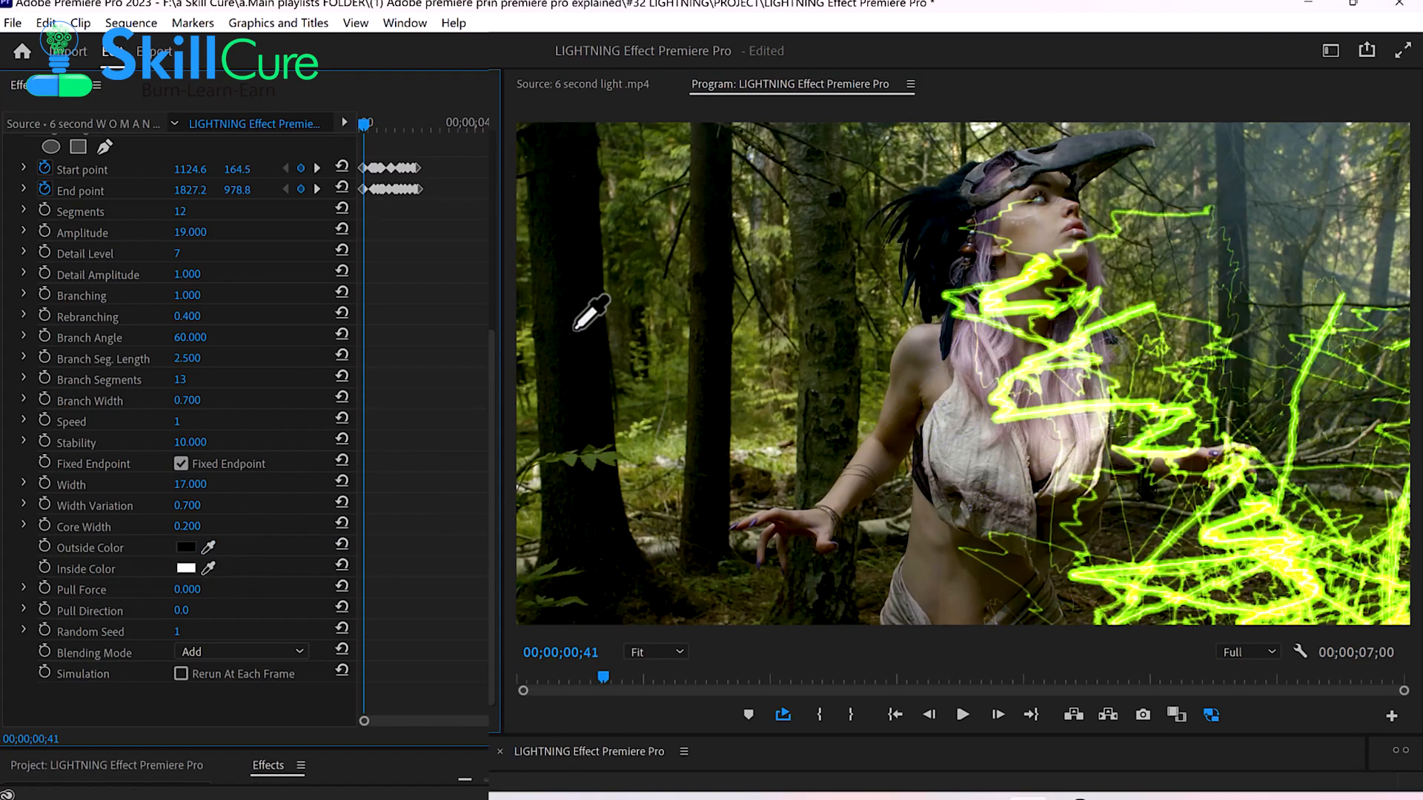
pyautogui.click(209, 569)
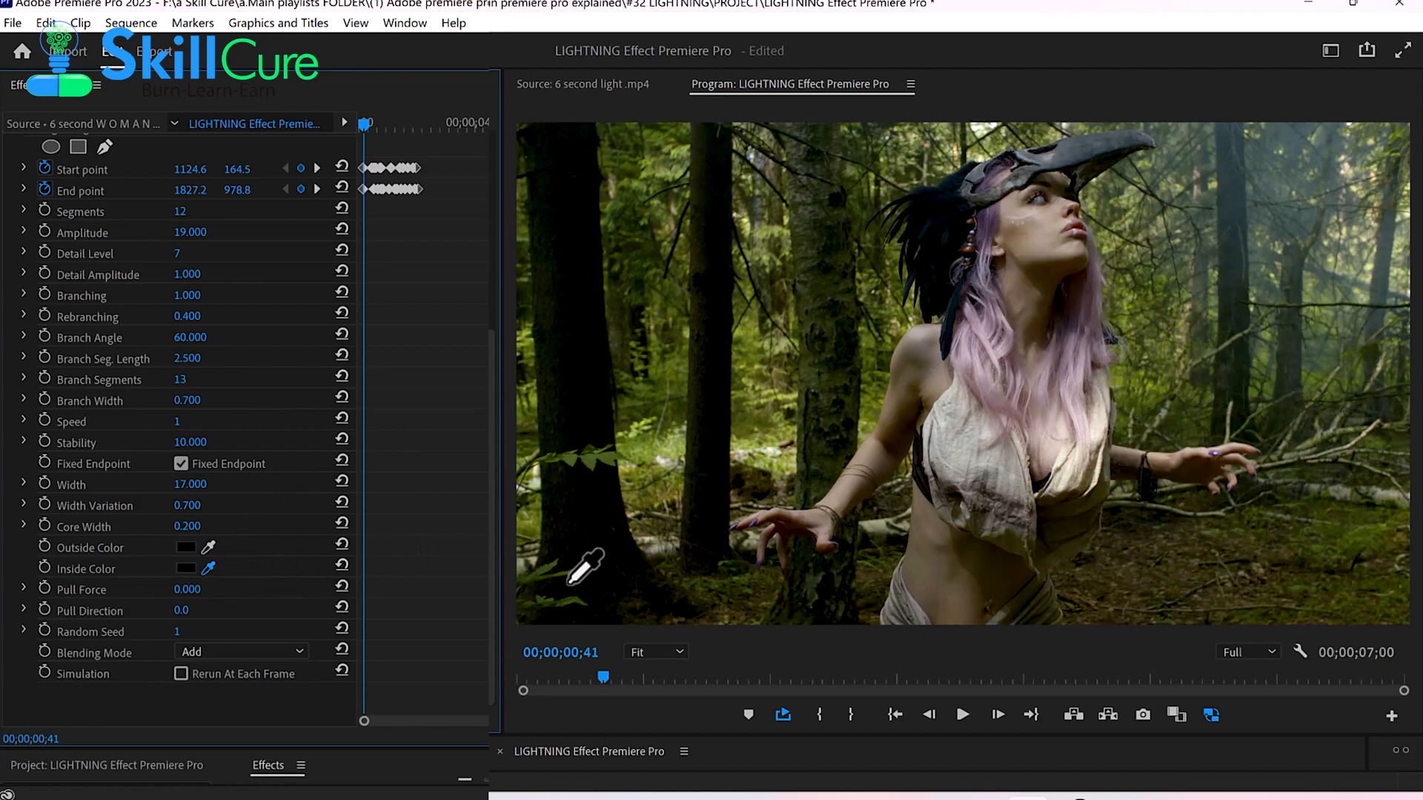
pyautogui.click(593, 464)
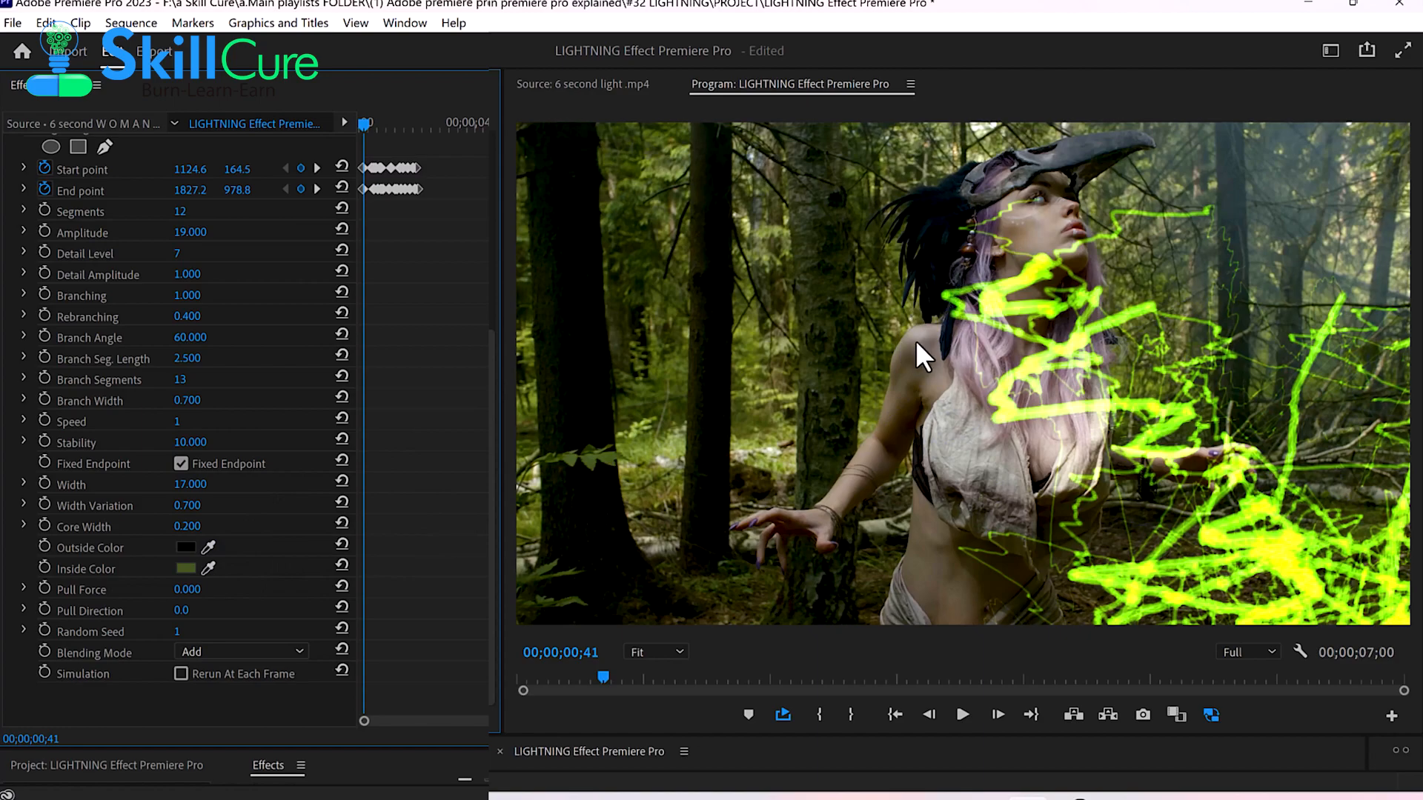
# Step: Resample the Outside Color from the woman's waist and the Inside Color from her face
pyautogui.click(208, 547)
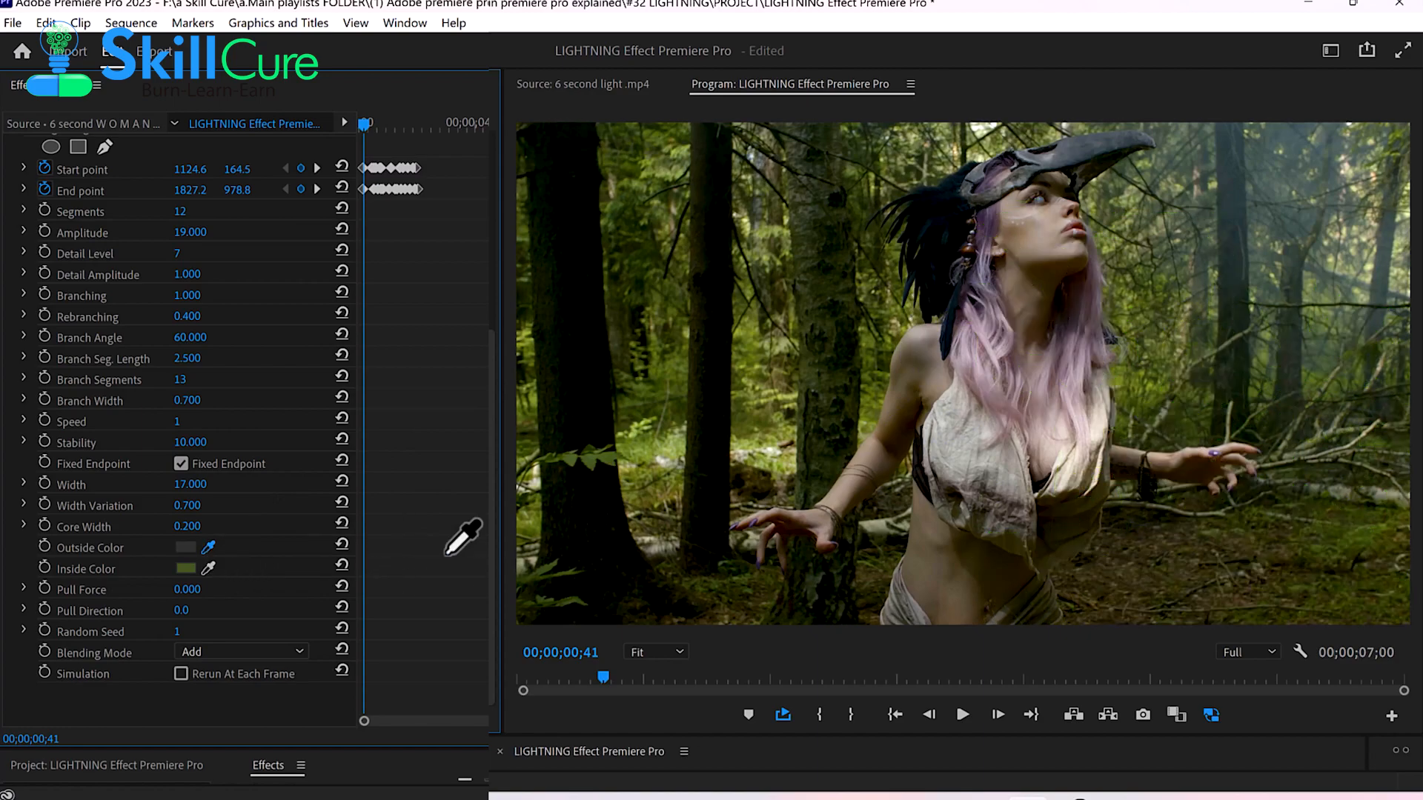
pyautogui.click(932, 579)
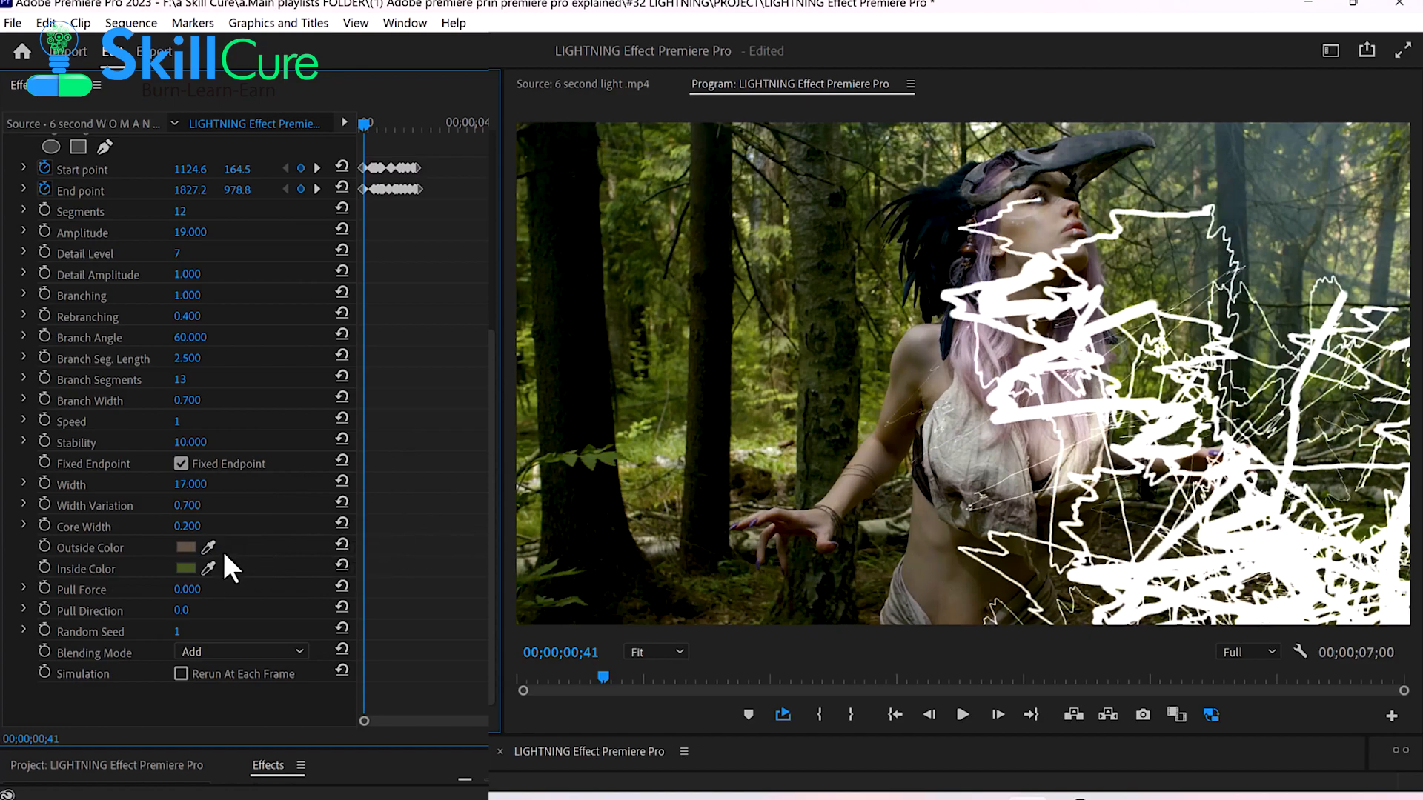
pyautogui.click(209, 568)
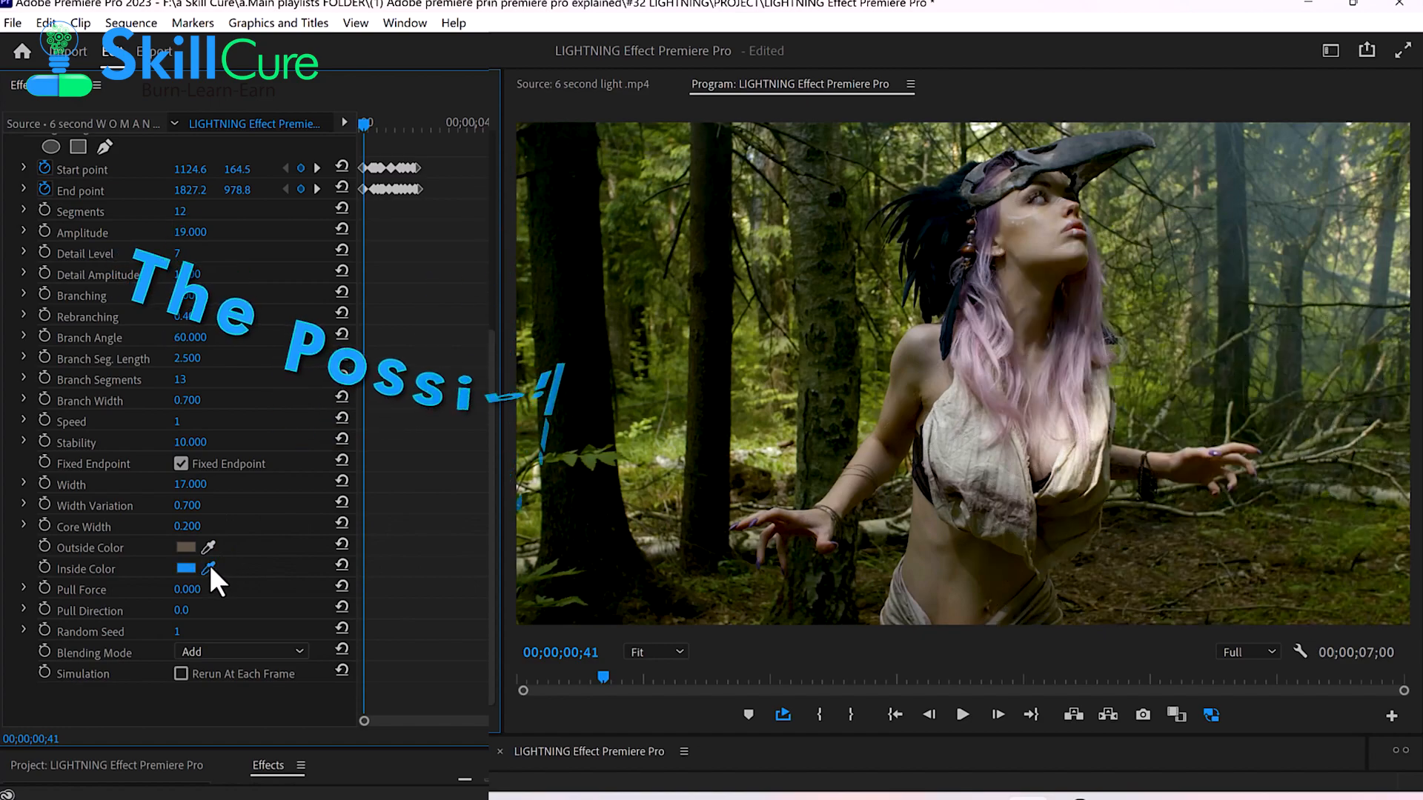
pyautogui.click(1052, 249)
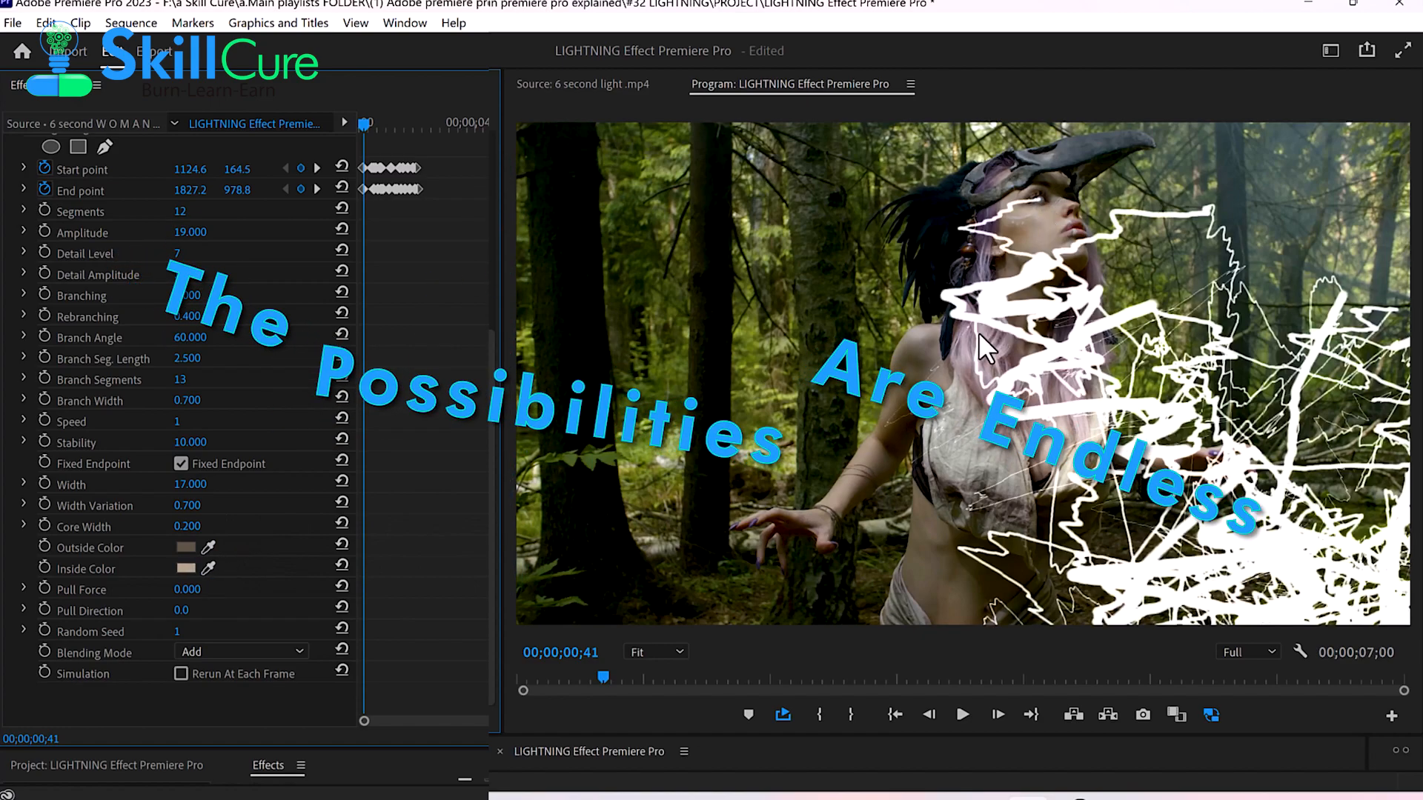
# Step: At 00;00;01;16, raise the Lightning effect's Pull Force through 10 and 285 to 383
pyautogui.moveTo(368, 123); pyautogui.dragTo(389, 122)
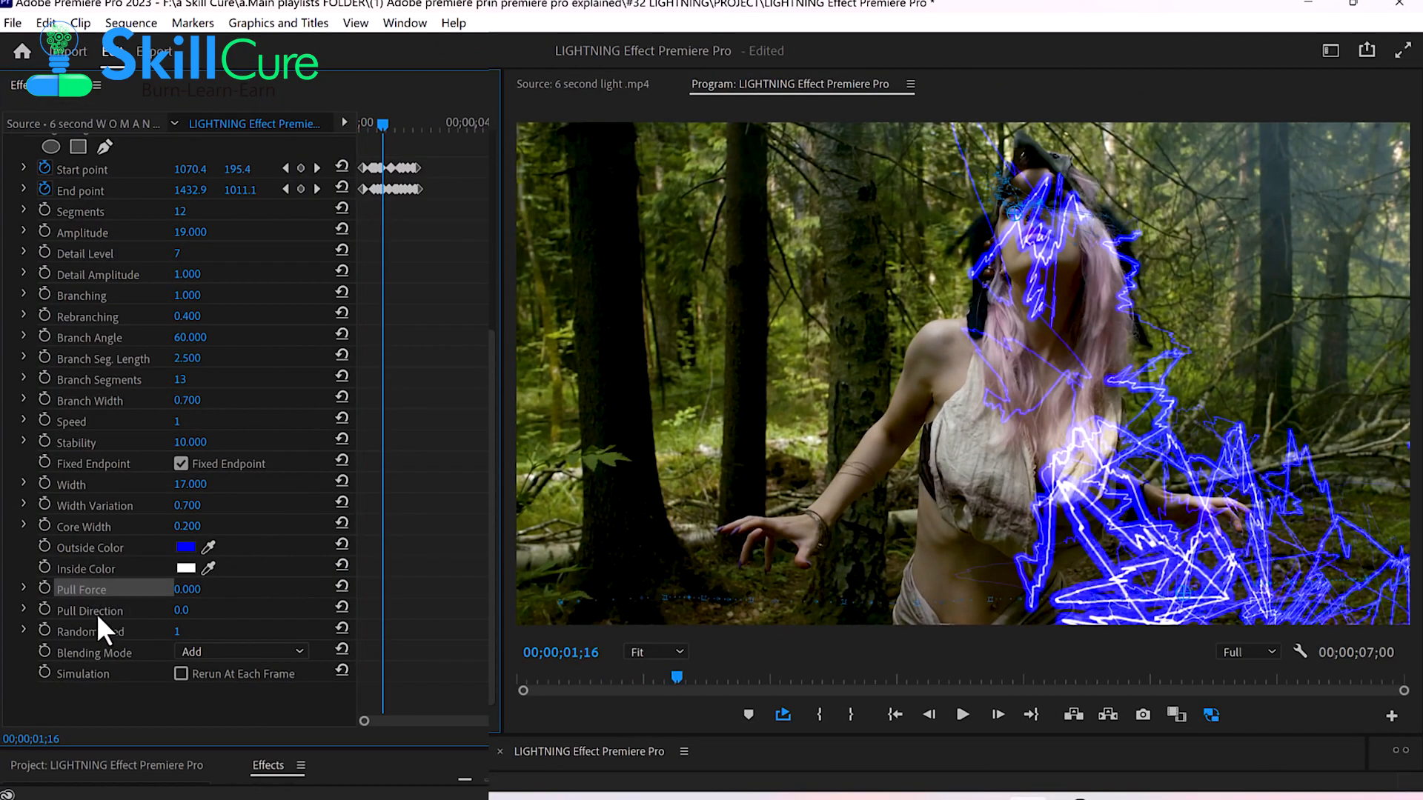
pyautogui.click(186, 589)
pyautogui.write('10')
pyautogui.press('Return')
pyautogui.moveTo(190, 589); pyautogui.dragTo(394, 589)
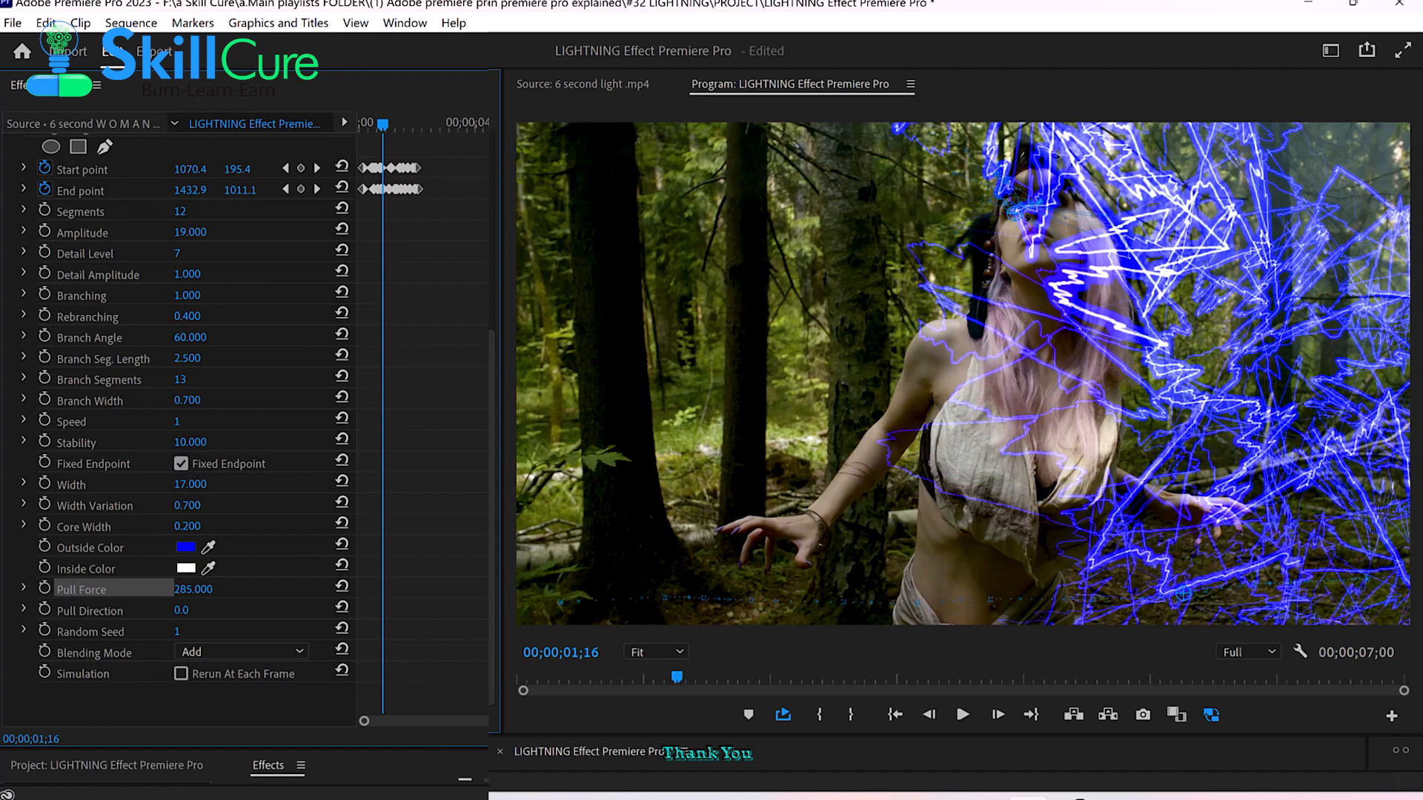
pyautogui.moveTo(394, 590); pyautogui.dragTo(493, 590)
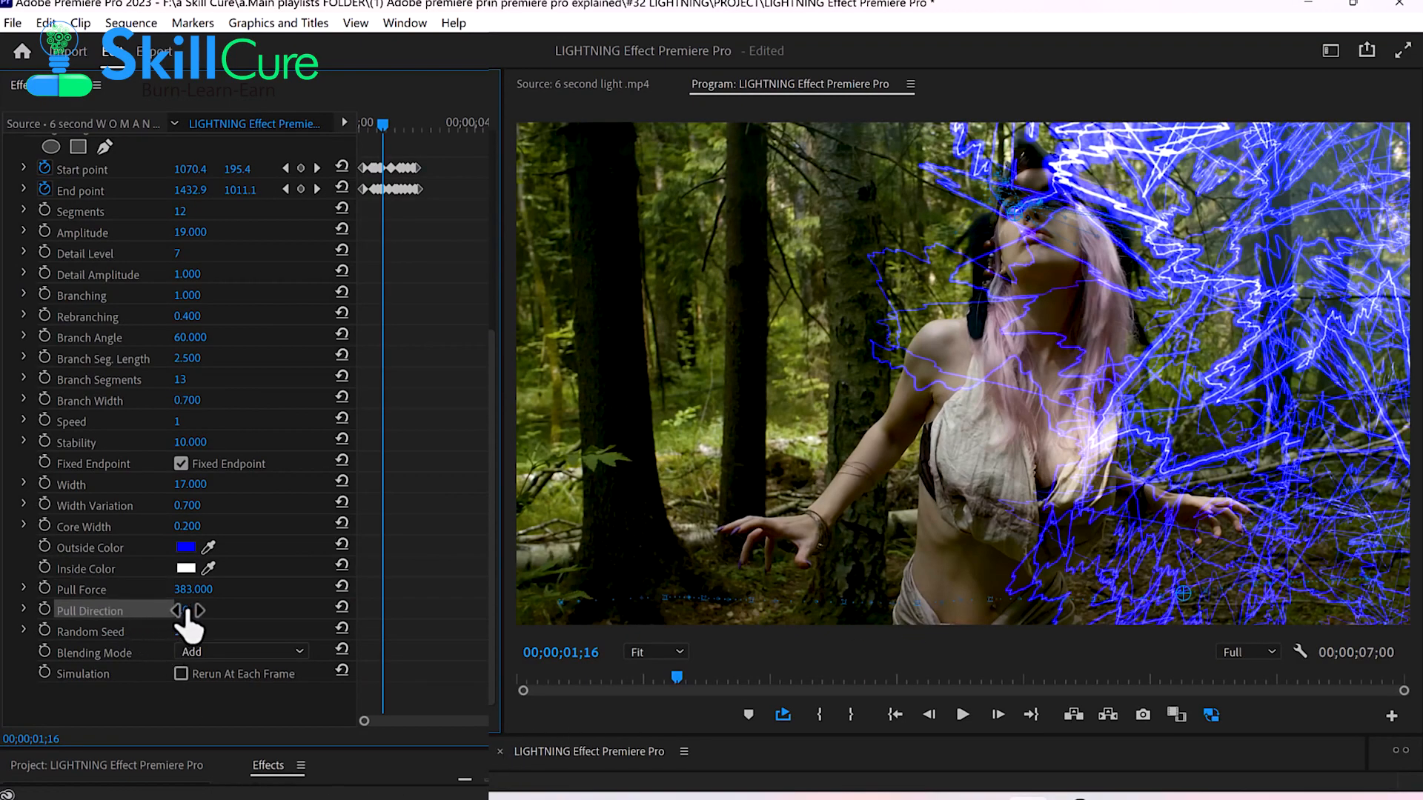
# Step: Rotate the Pull Direction through 187° and 1x256°, and leave it at 1x245°
pyautogui.moveTo(187, 610); pyautogui.dragTo(266, 610)
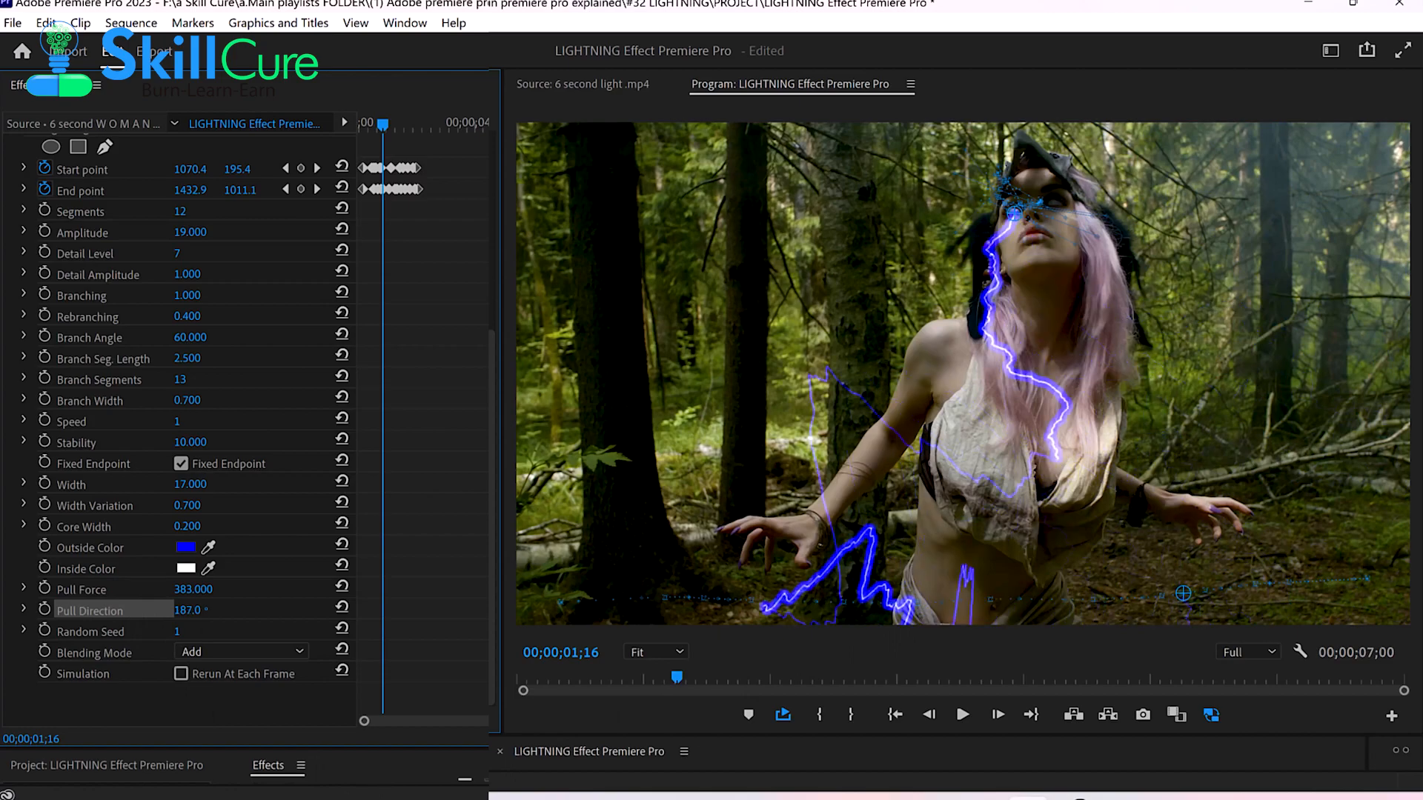
pyautogui.moveTo(265, 610); pyautogui.dragTo(519, 610)
pyautogui.moveTo(187, 617); pyautogui.dragTo(234, 618)
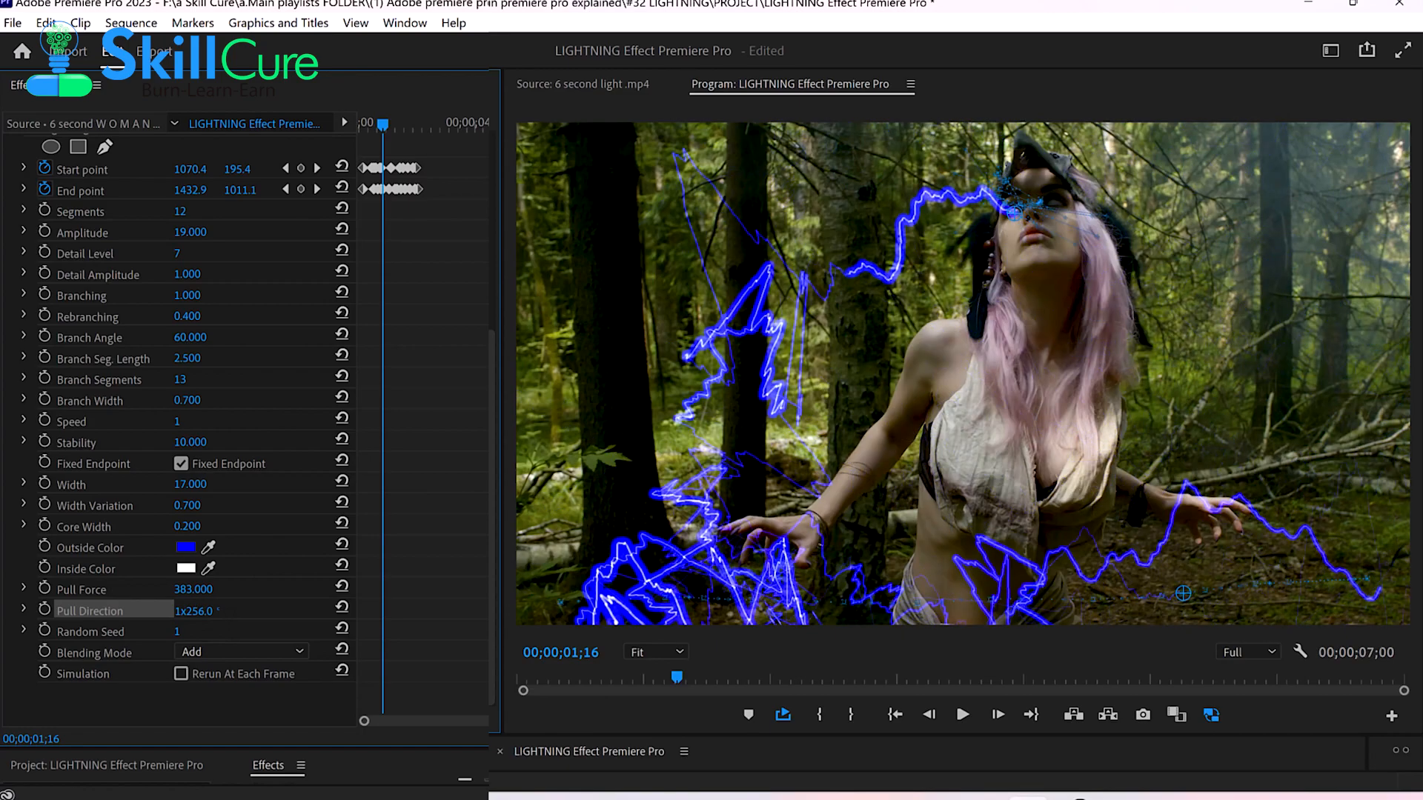
pyautogui.moveTo(261, 618); pyautogui.dragTo(226, 618)
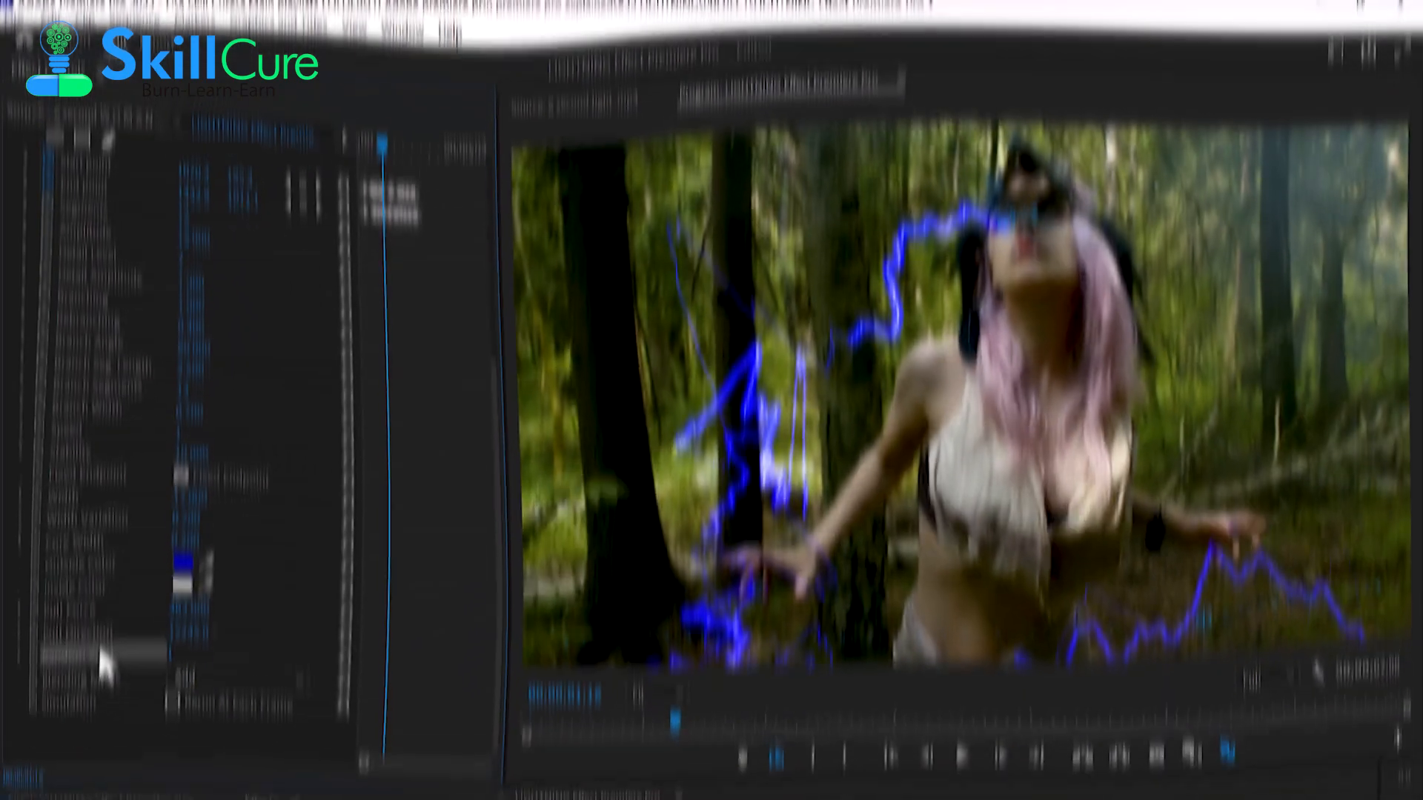
# Step: Set the Random Seed to 100 and check the Blending Mode choices, keeping Add
pyautogui.click(111, 631)
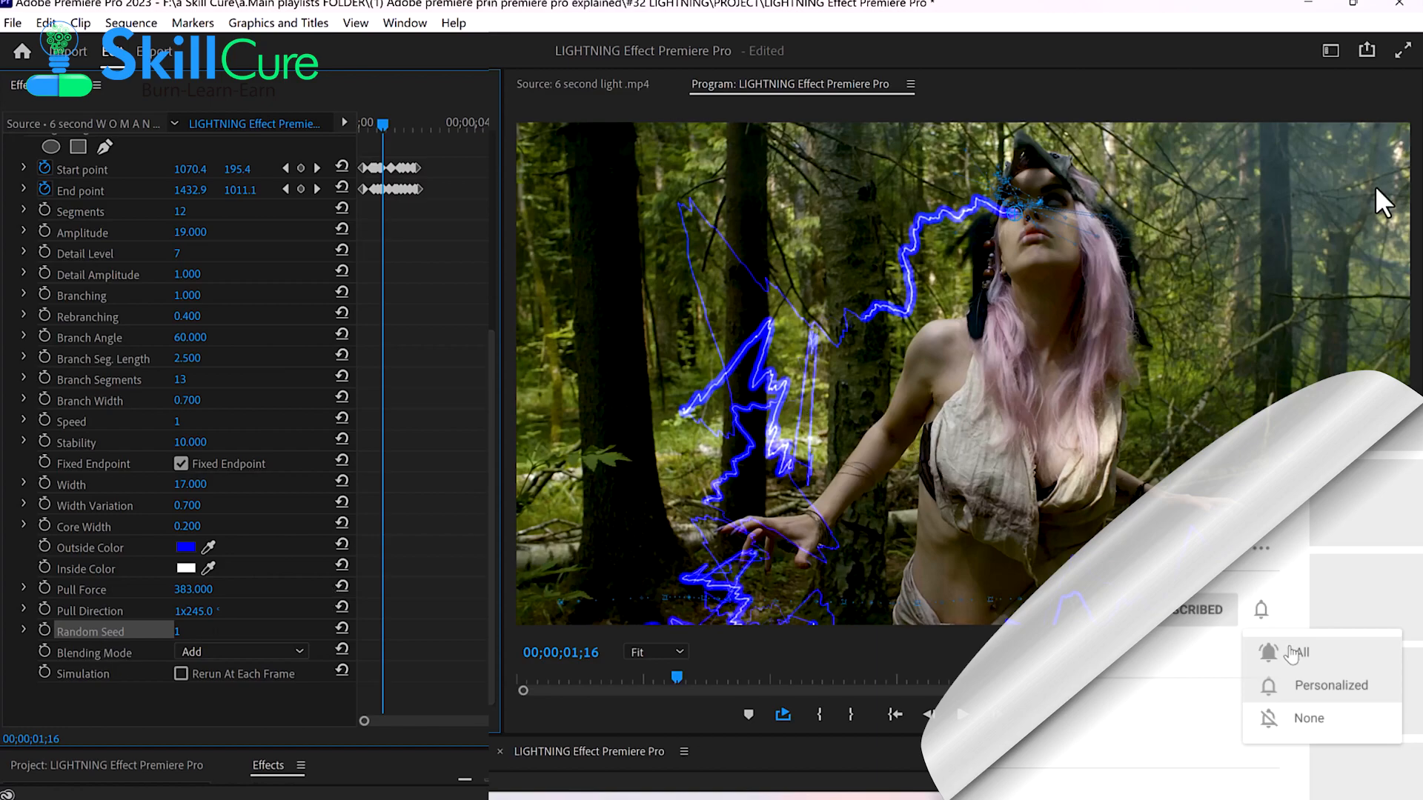
pyautogui.moveTo(180, 633); pyautogui.dragTo(219, 634)
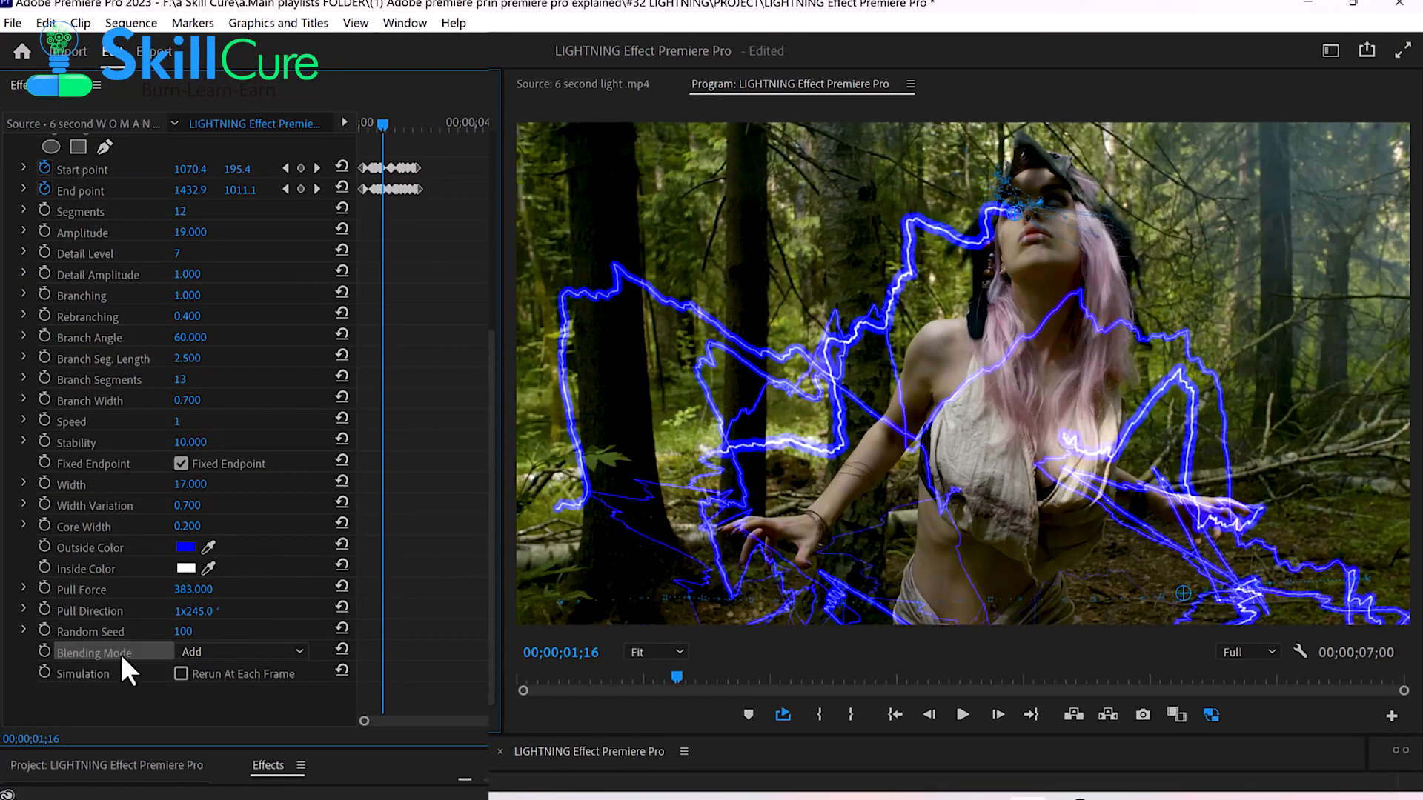
pyautogui.click(197, 649)
pyautogui.click(231, 717)
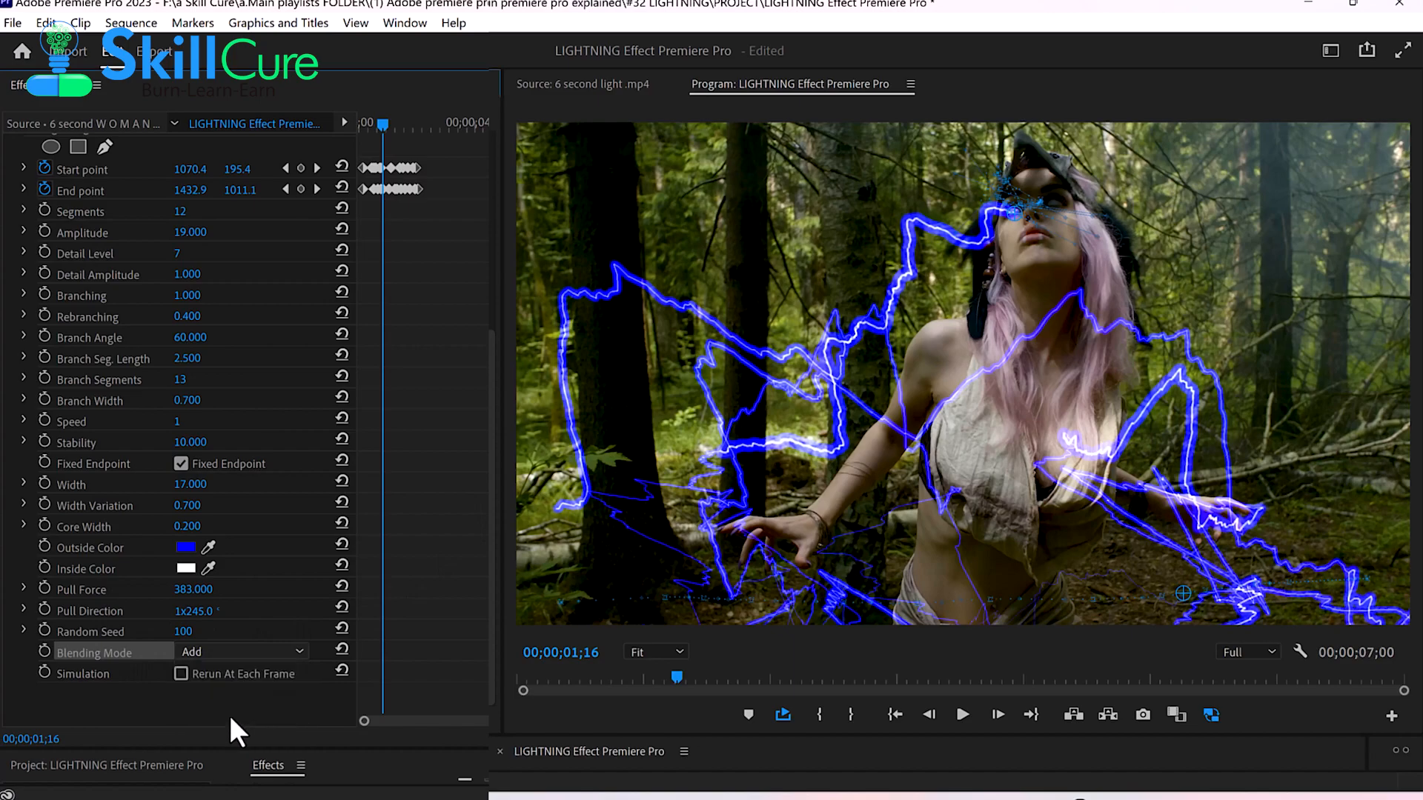
# Step: Try the Lightning effect's Blending Mode as Screen and Add, and leave it at Normal
pyautogui.click(237, 652)
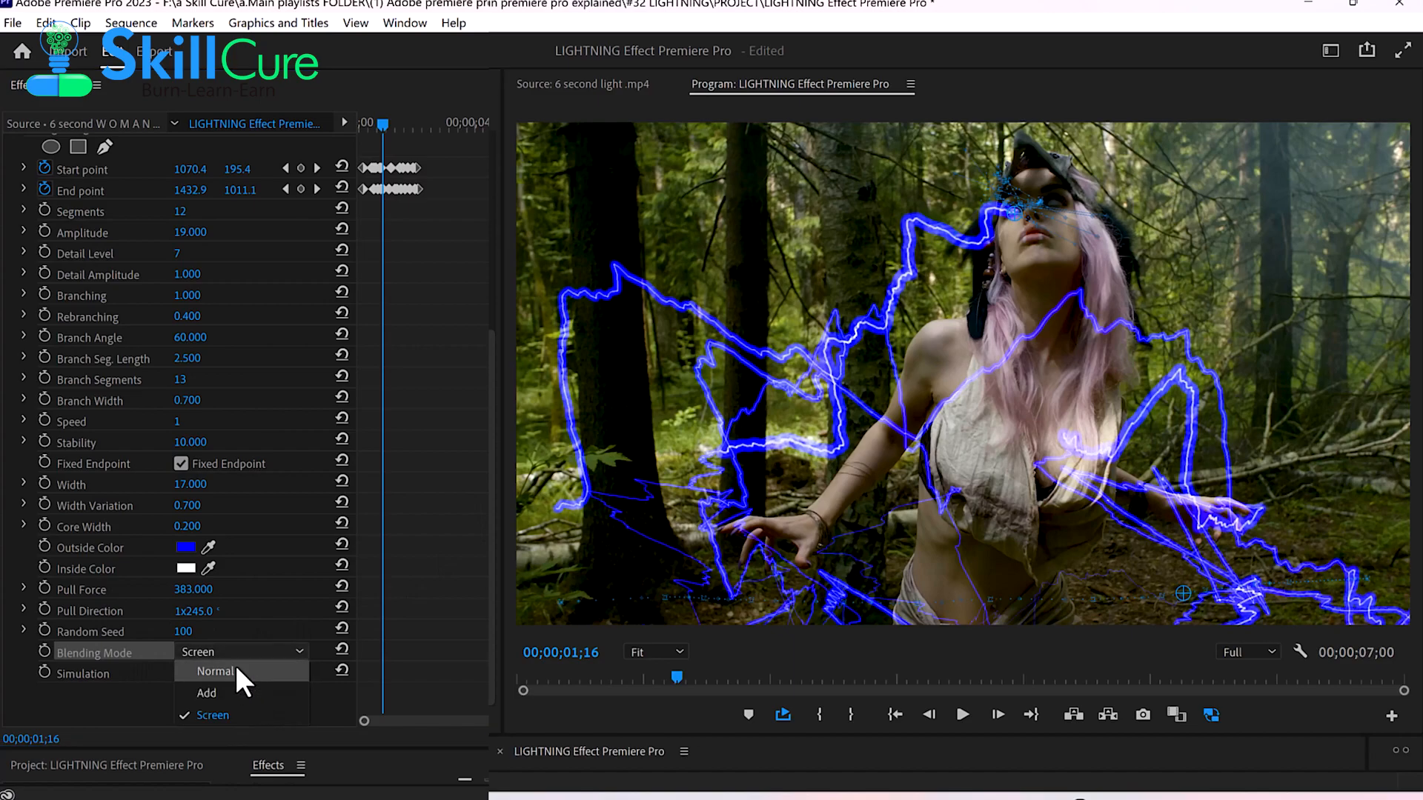
pyautogui.click(231, 691)
pyautogui.click(214, 652)
pyautogui.click(216, 672)
pyautogui.click(215, 651)
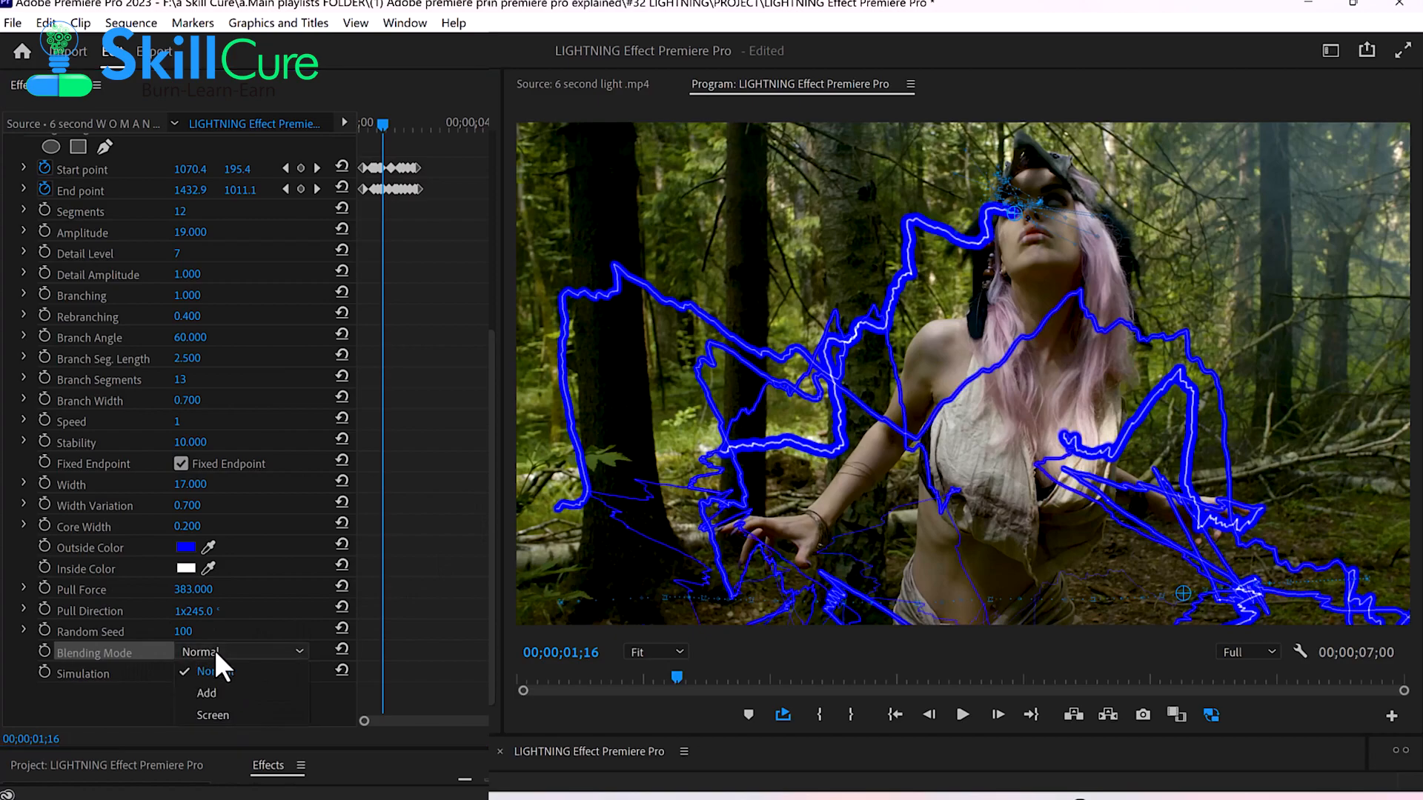
pyautogui.click(219, 694)
pyautogui.click(216, 654)
pyautogui.click(224, 682)
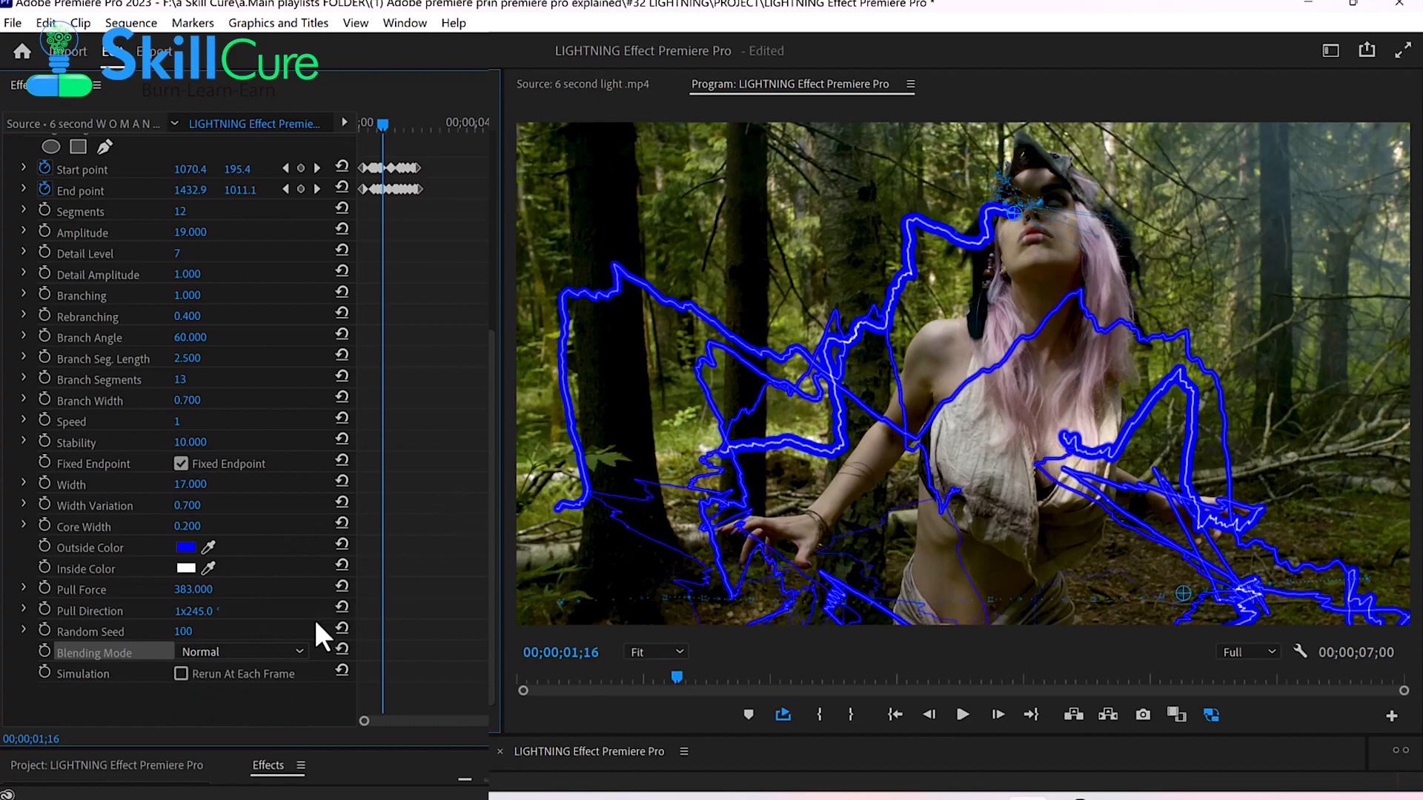
pyautogui.click(244, 650)
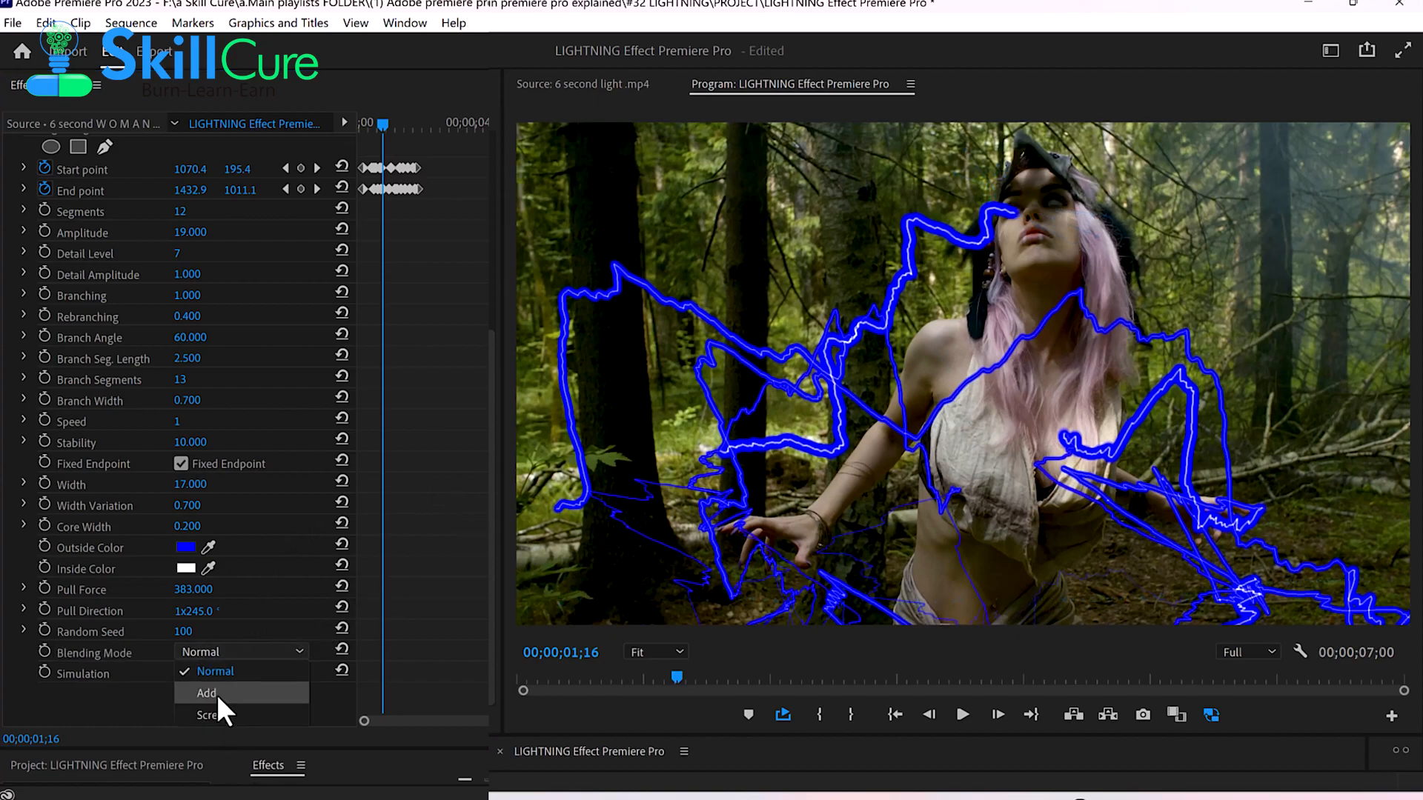
pyautogui.click(470, 490)
# Step: Look through the blend mode choices under the woman clip's Opacity settings
pyautogui.scroll(5, 471, 490)
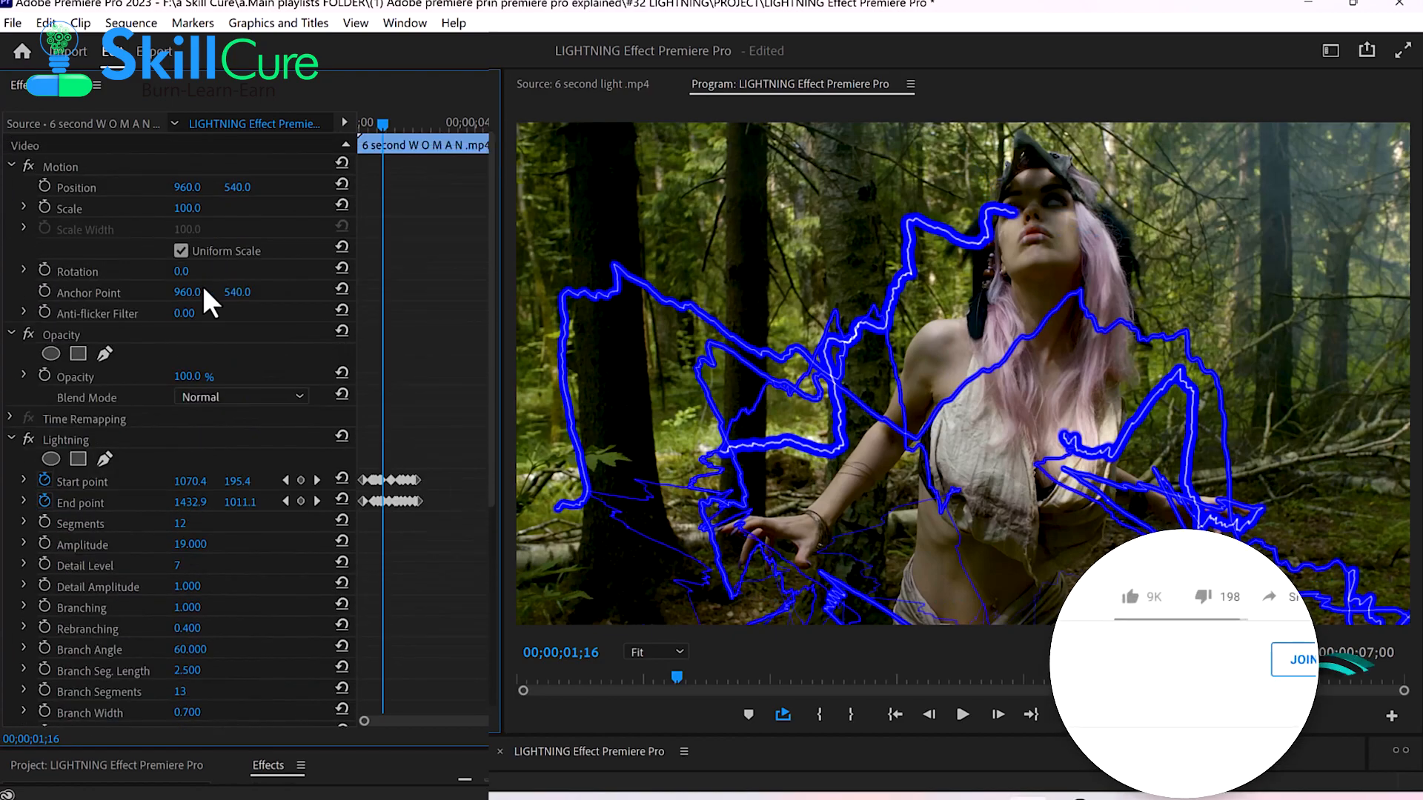
pyautogui.click(213, 398)
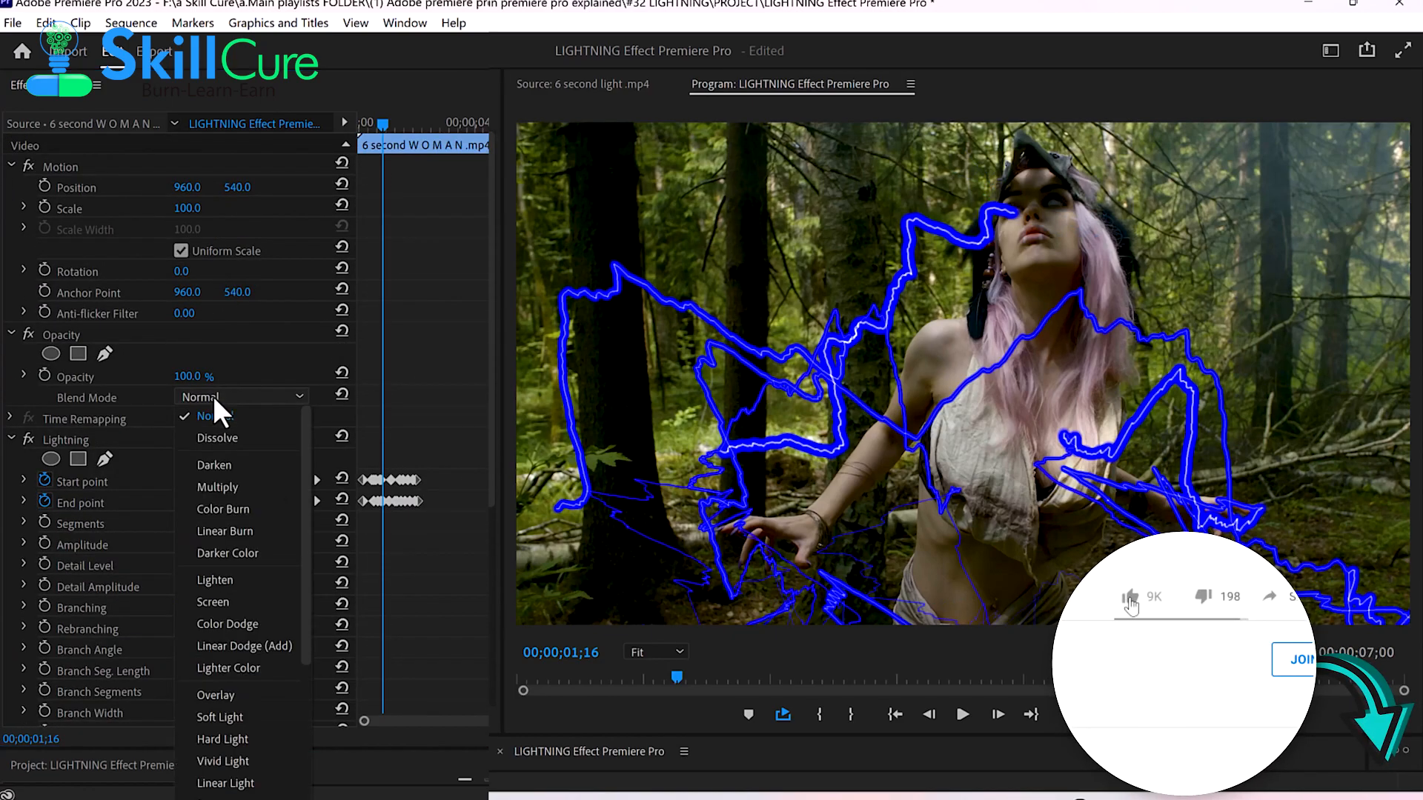
pyautogui.click(404, 363)
pyautogui.scroll(-3, 252, 362)
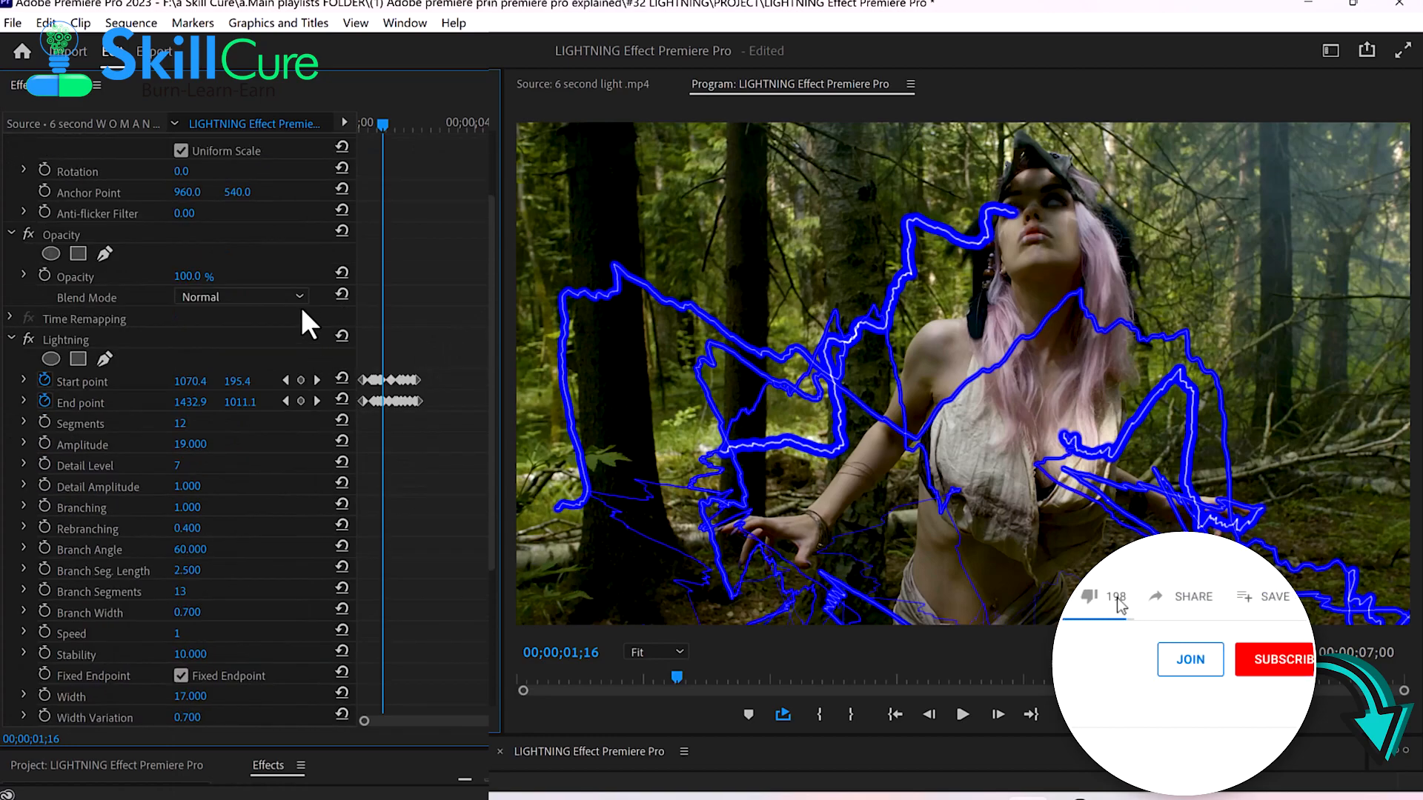
pyautogui.scroll(-1, 300, 310)
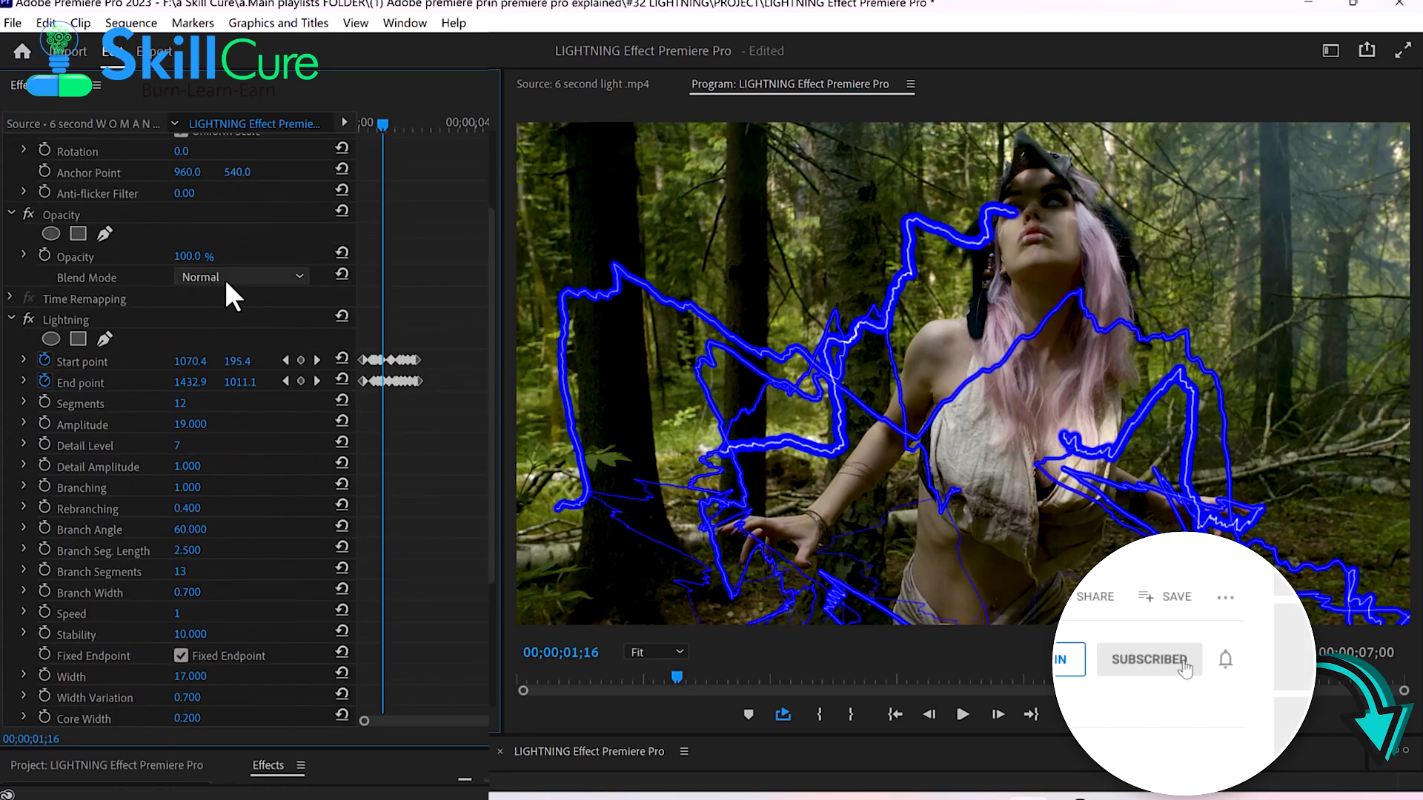
pyautogui.click(226, 278)
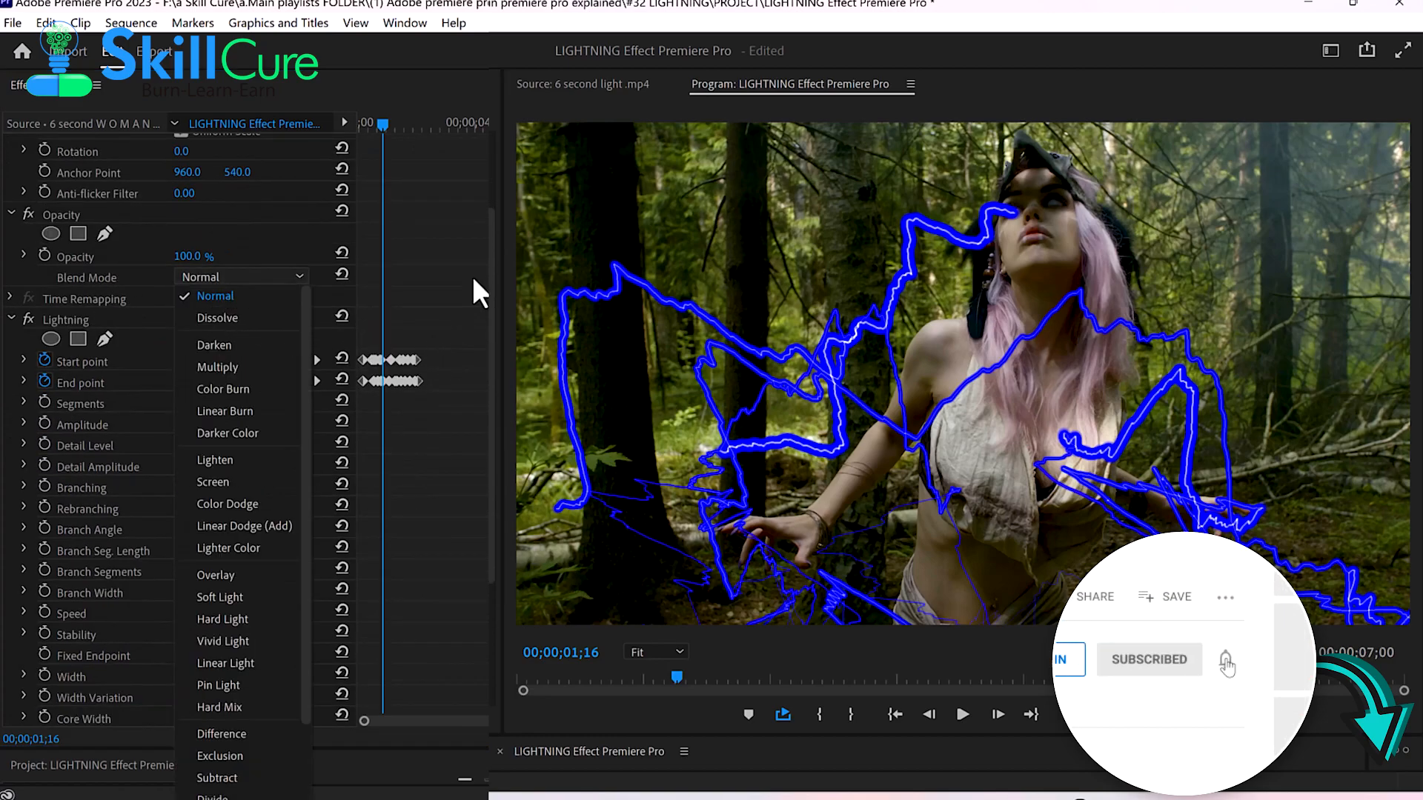
pyautogui.scroll(-3, 475, 281)
# Step: Try the clip's Opacity blend mode as Linear Dodge (Add), Hard Light and Difference, and return it to Normal
pyautogui.click(273, 198)
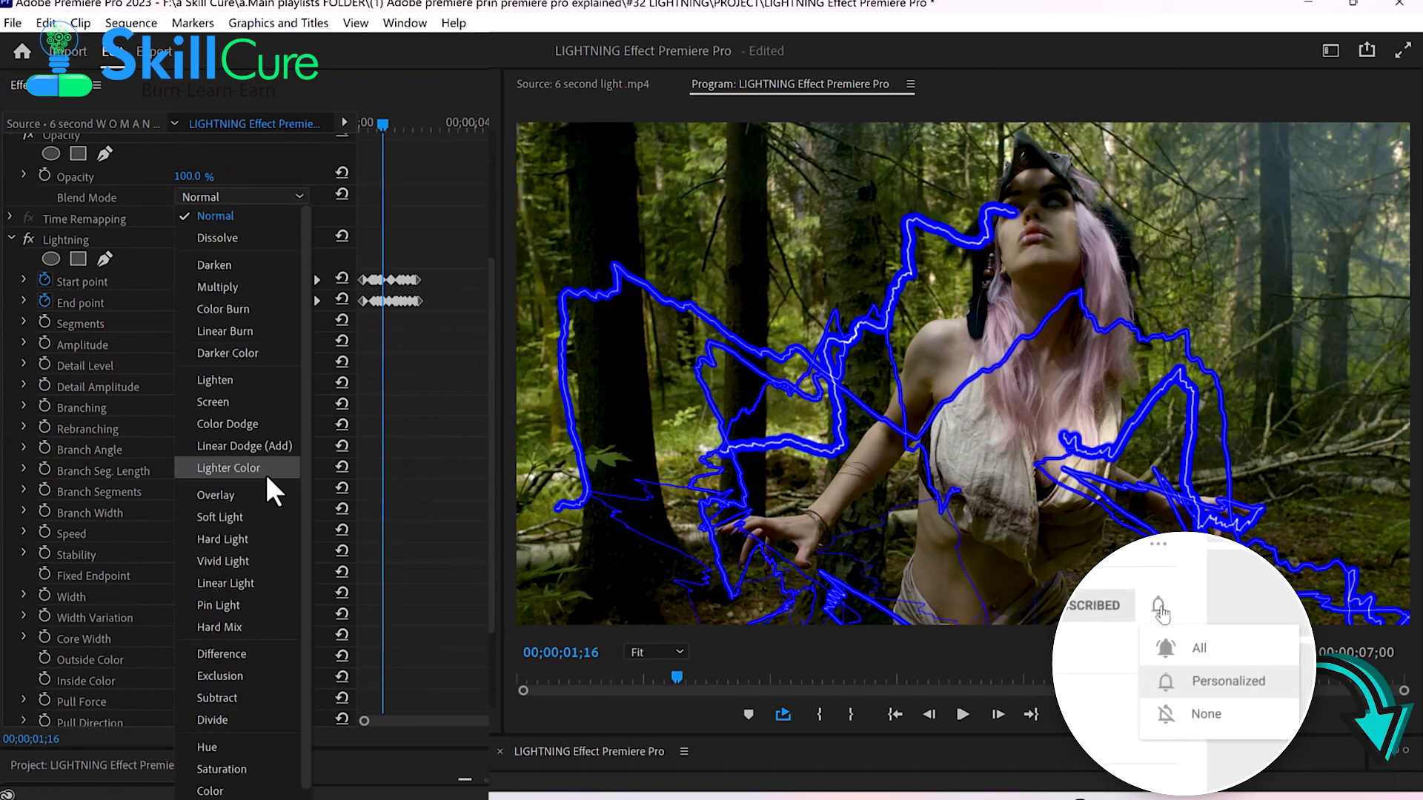
pyautogui.click(258, 447)
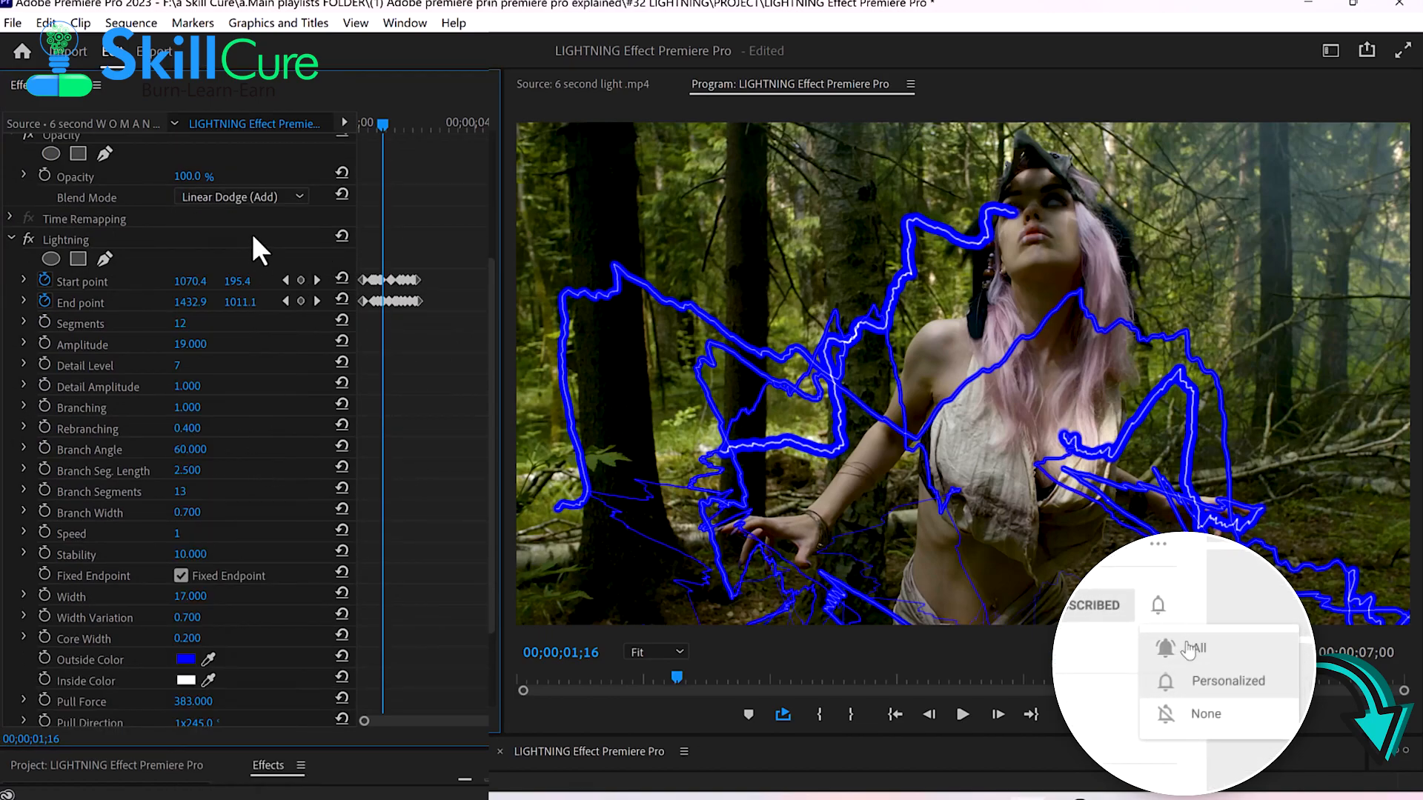
pyautogui.click(246, 199)
pyautogui.click(251, 519)
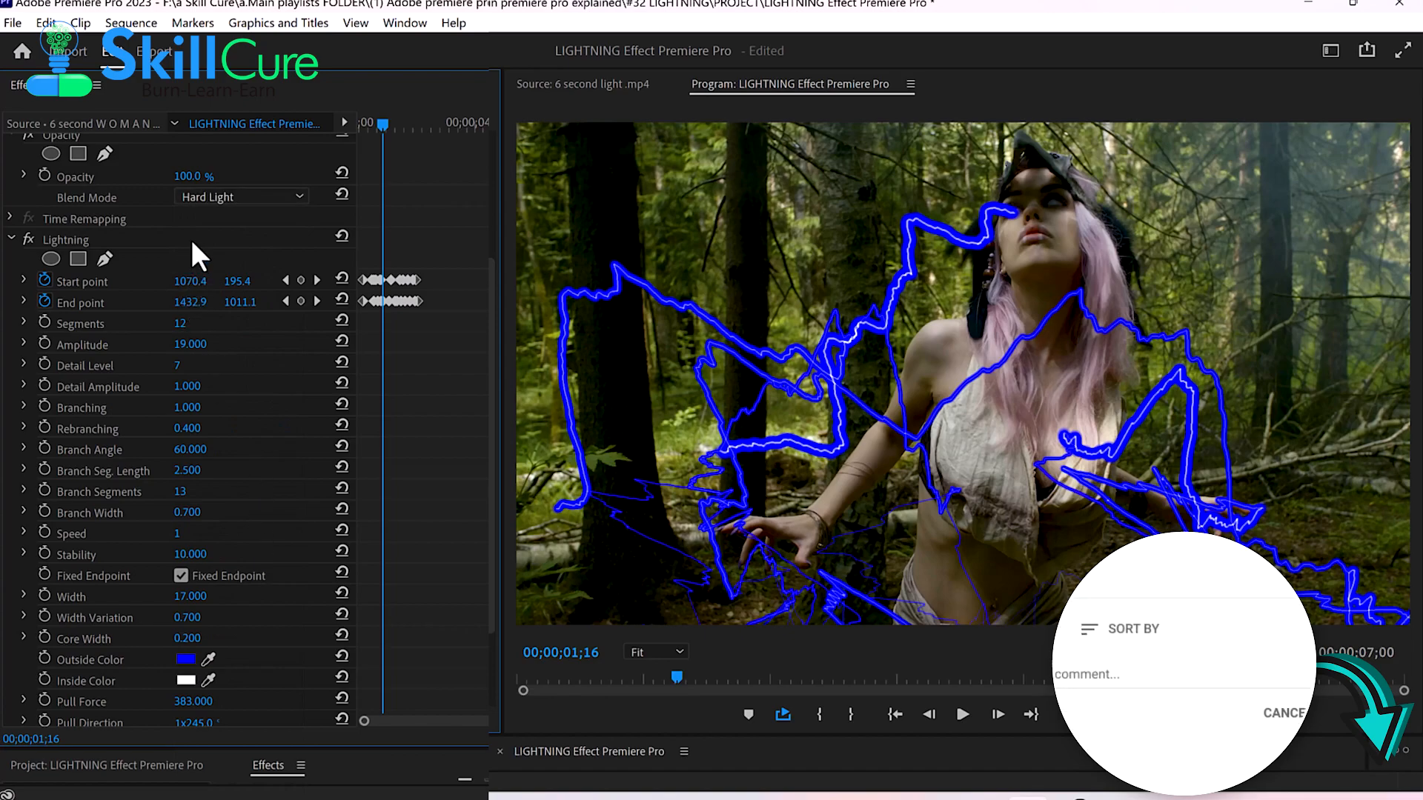
pyautogui.click(198, 196)
pyautogui.click(221, 636)
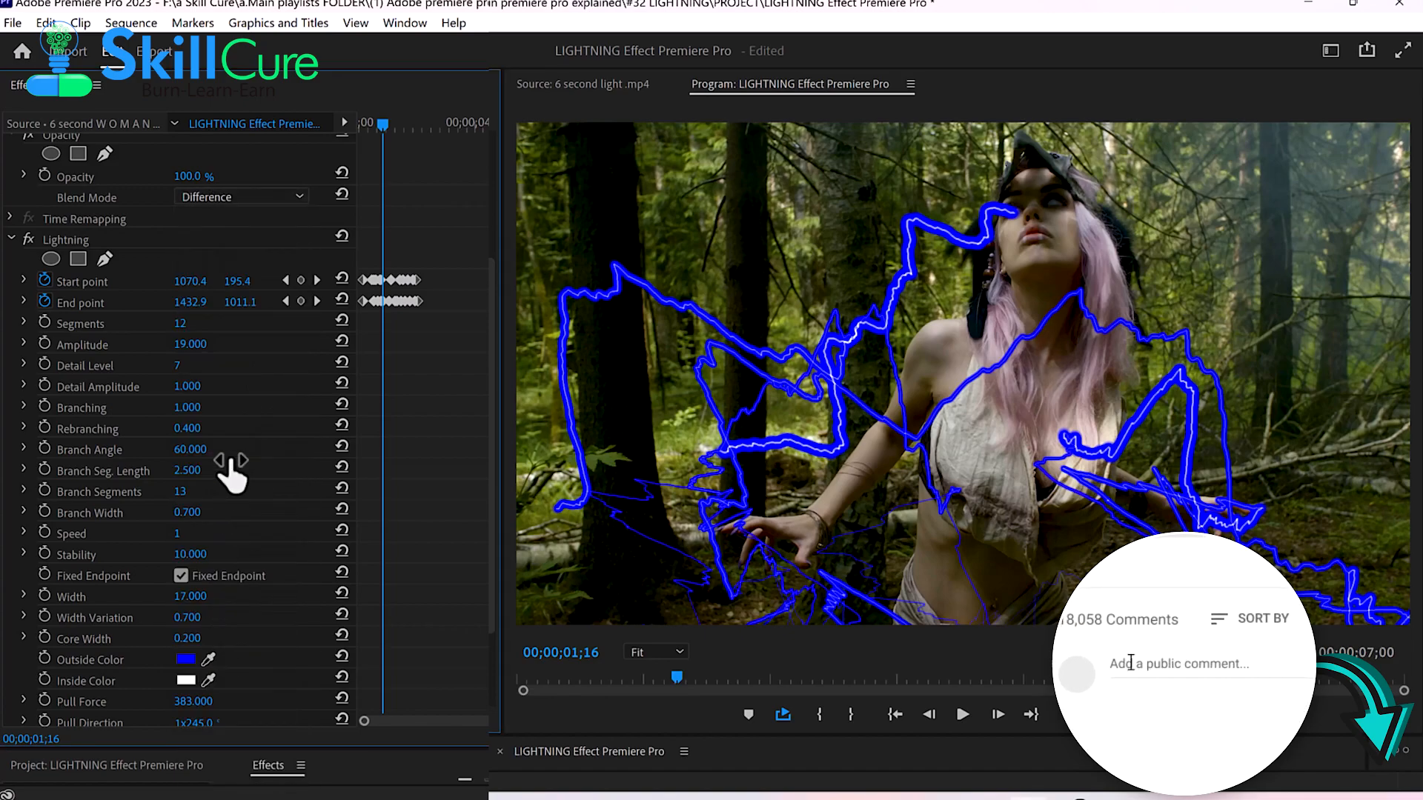
pyautogui.click(300, 196)
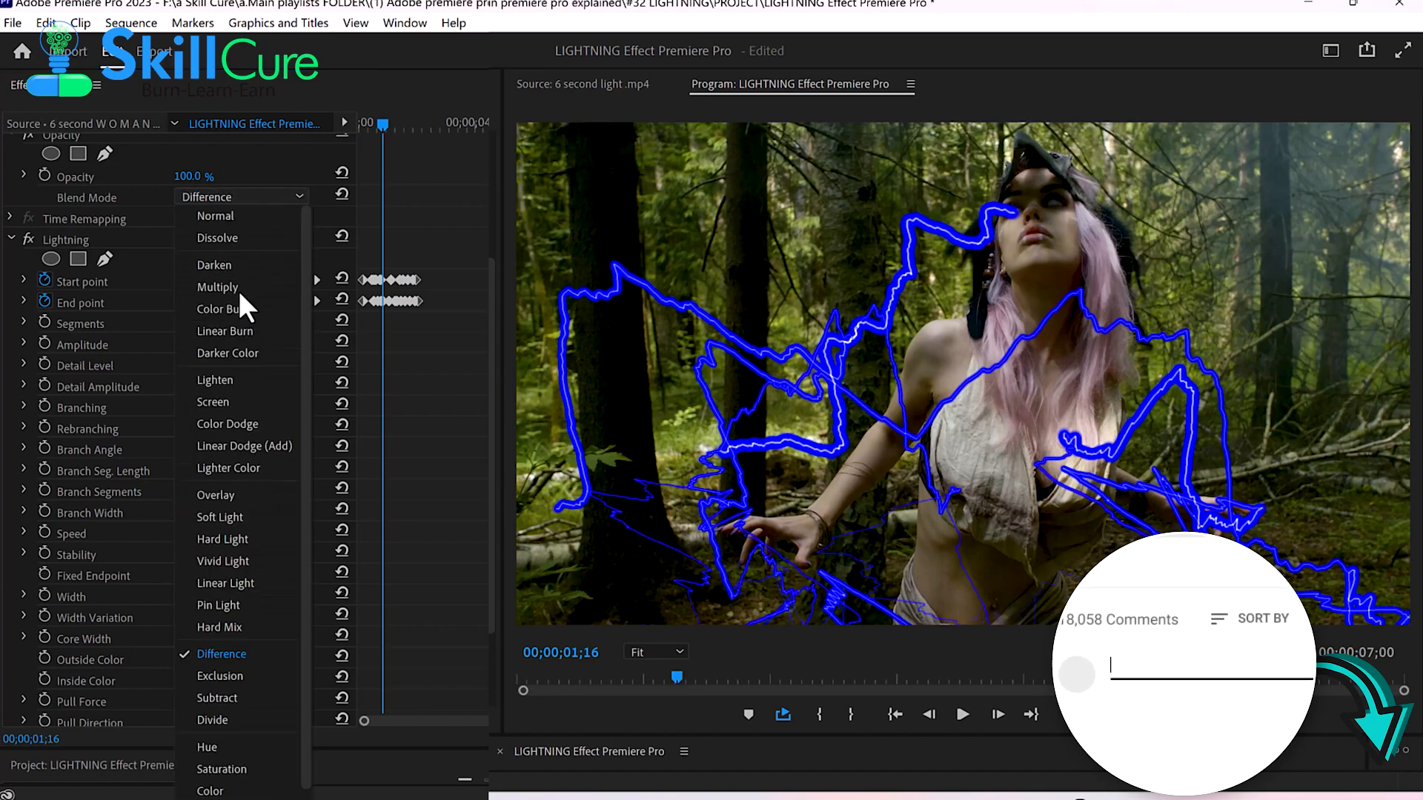
pyautogui.click(225, 217)
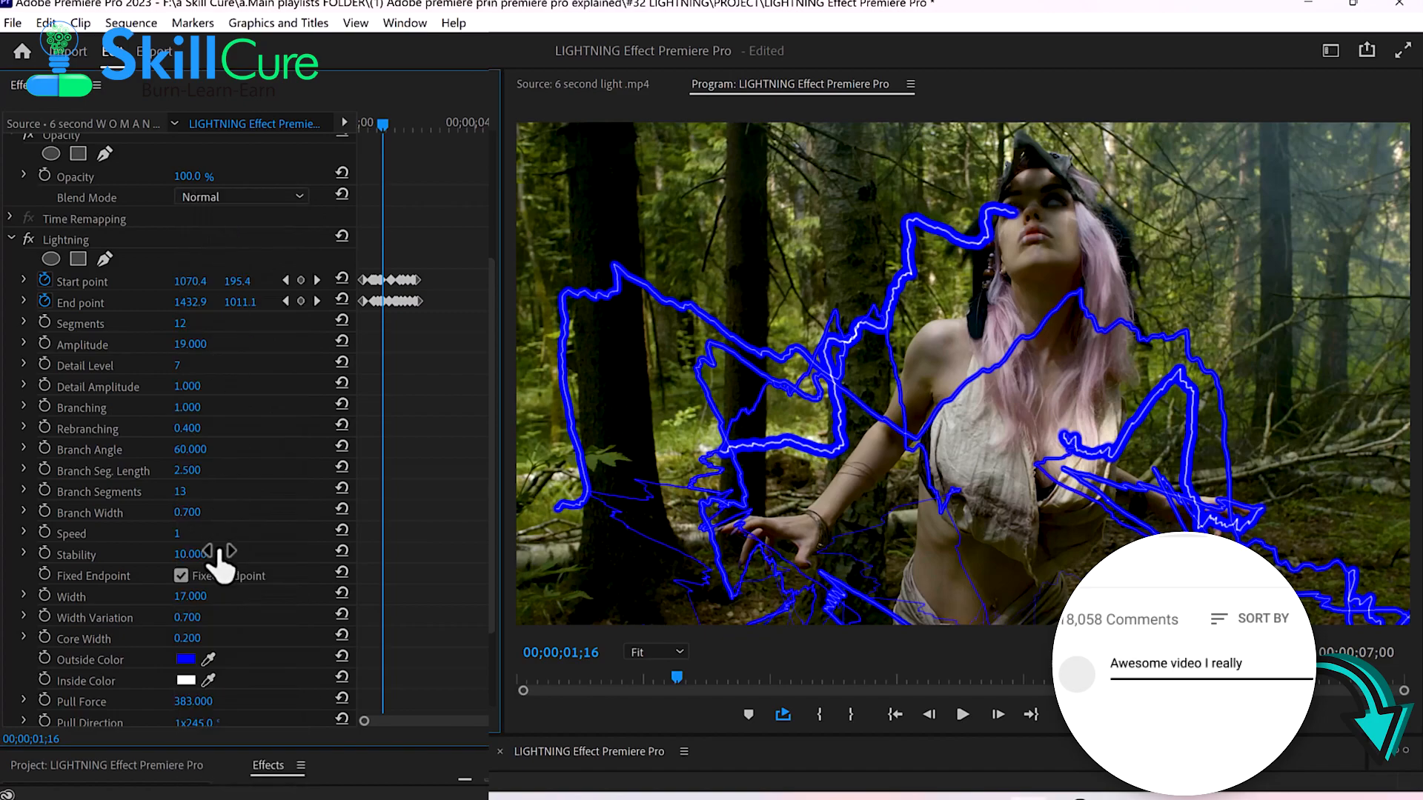
# Step: Turn on Rerun At Each Frame for the Lightning effect's Simulation setting
pyautogui.scroll(-3, 316, 569)
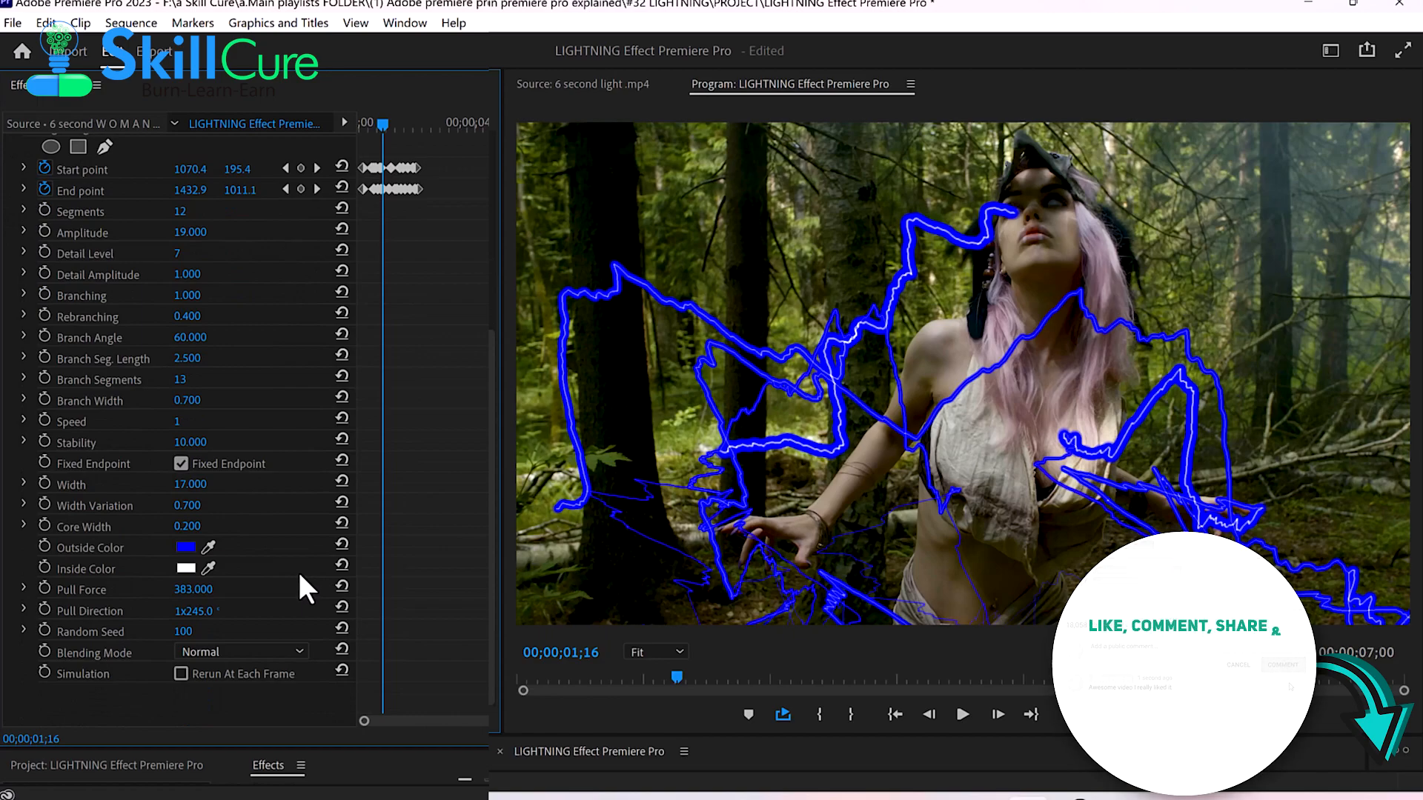
pyautogui.click(100, 678)
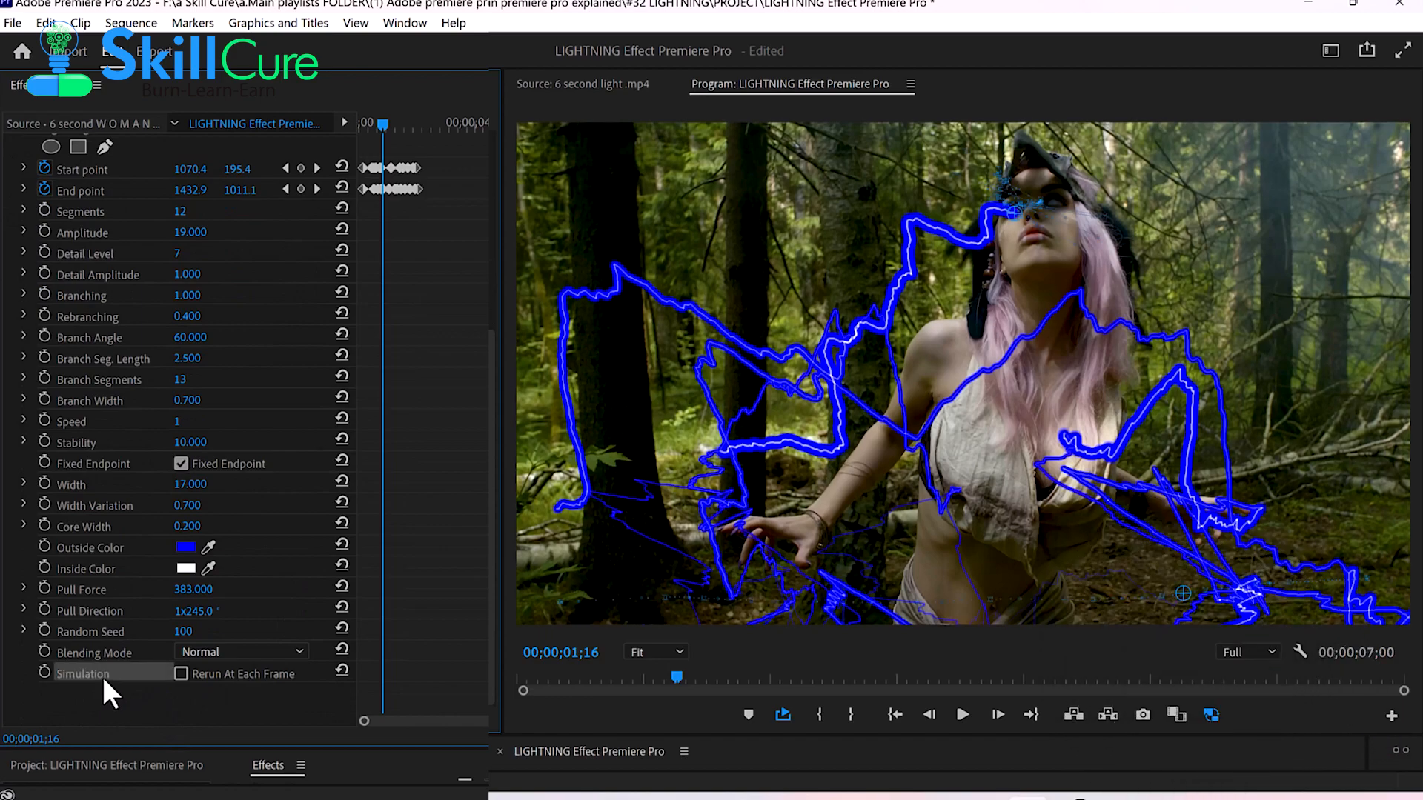
pyautogui.click(181, 675)
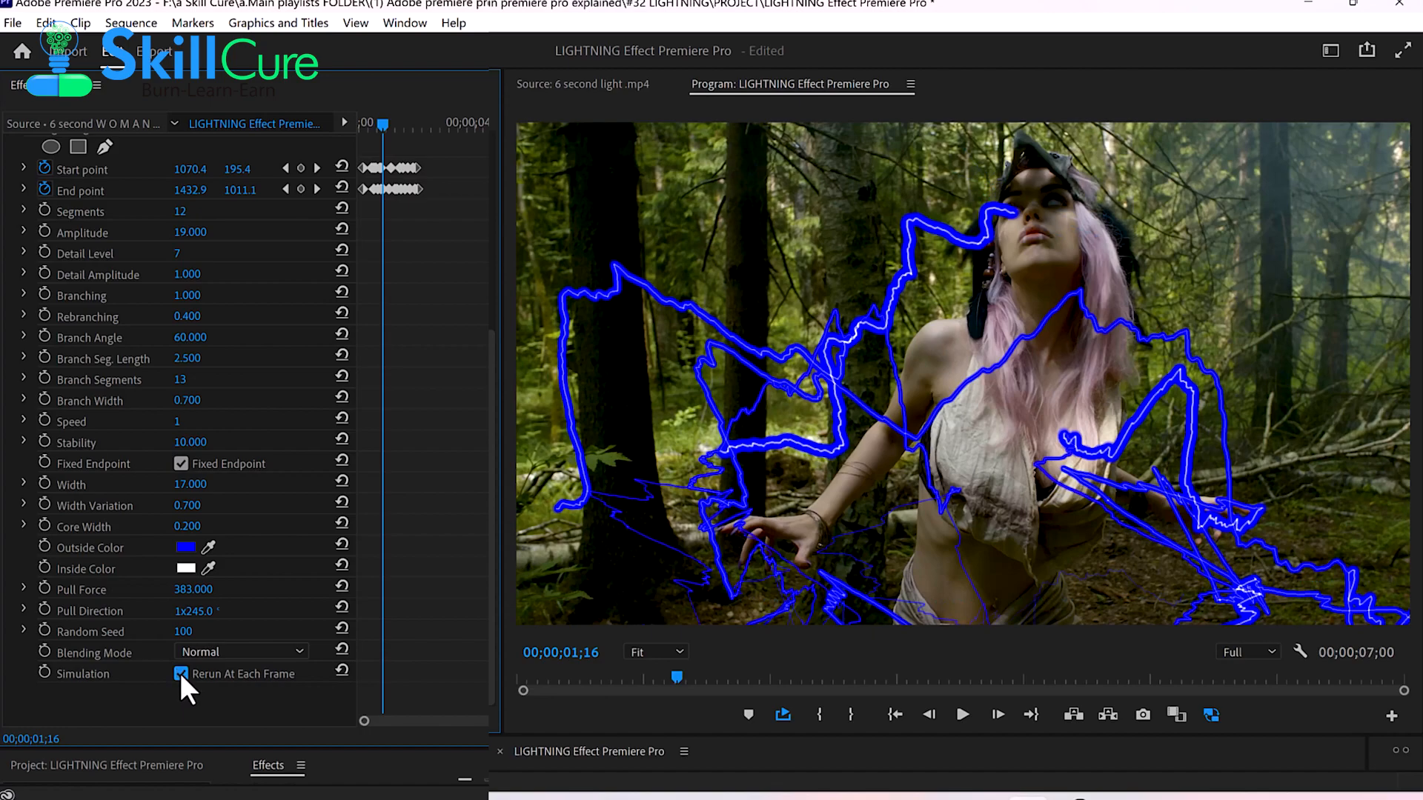
pyautogui.click(85, 675)
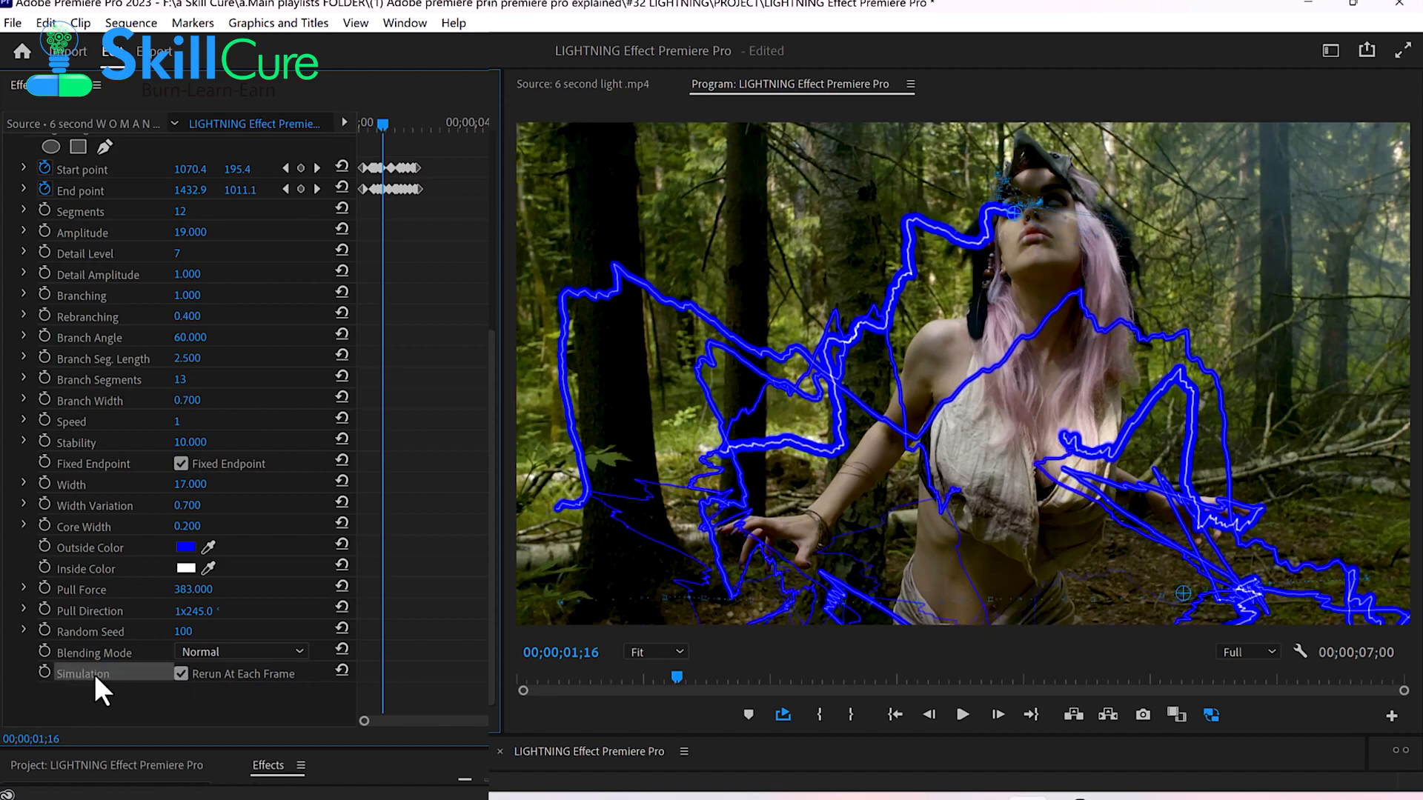
pyautogui.click(179, 675)
# Step: Reset the Lightning effect to its default values at 00;00;01;07 and scrub the playhead forward to 00;00;01;49
pyautogui.scroll(5, 163, 670)
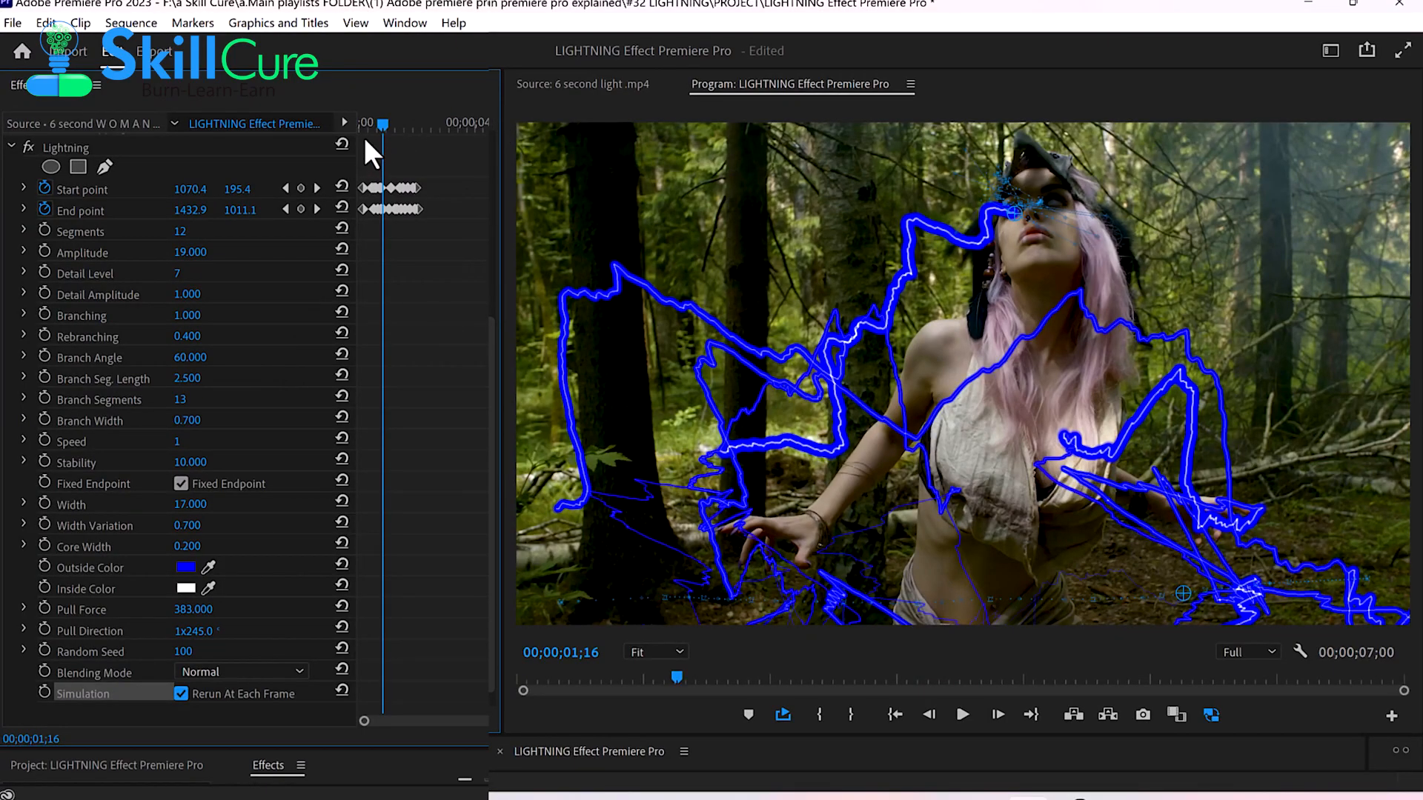
pyautogui.moveTo(381, 117); pyautogui.dragTo(360, 147)
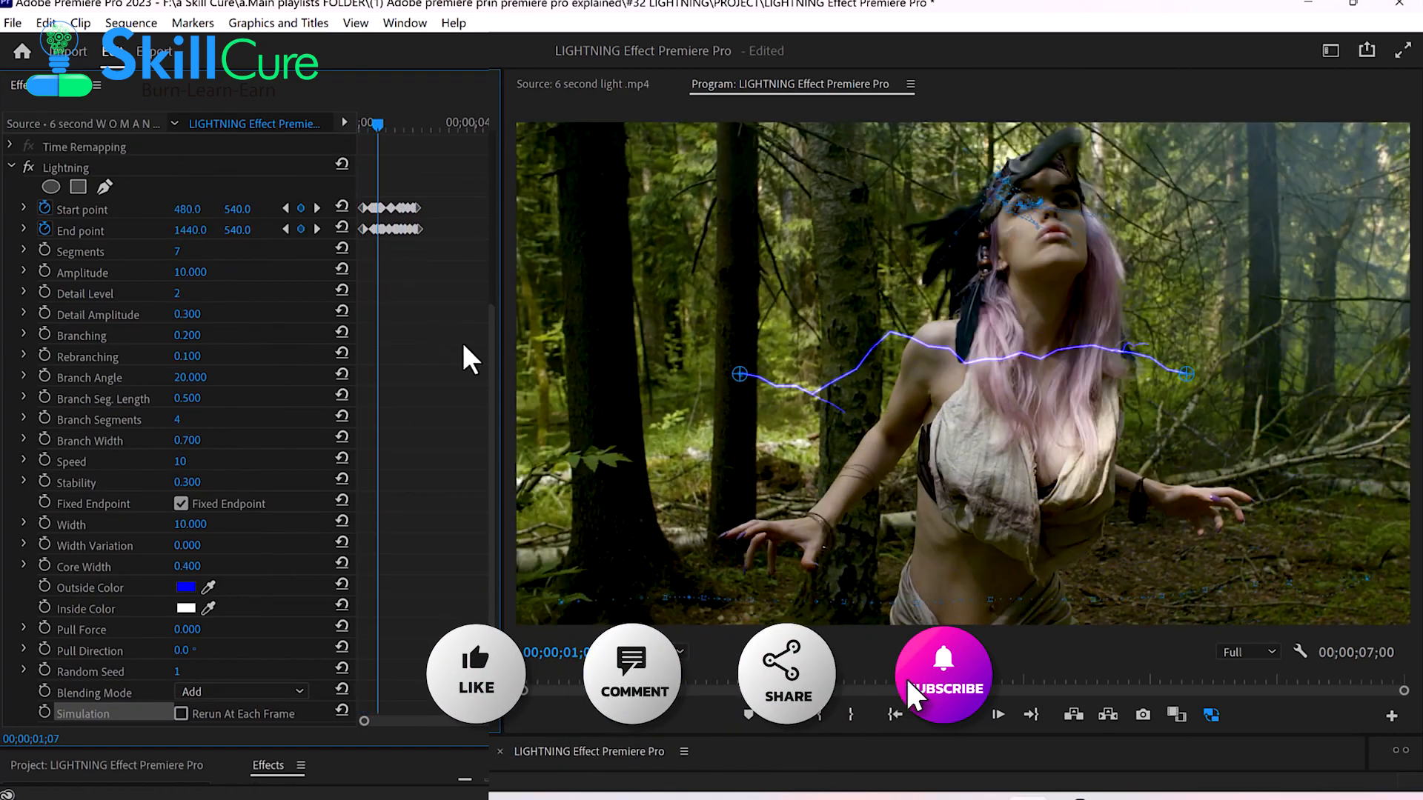
pyautogui.scroll(-1, 470, 349)
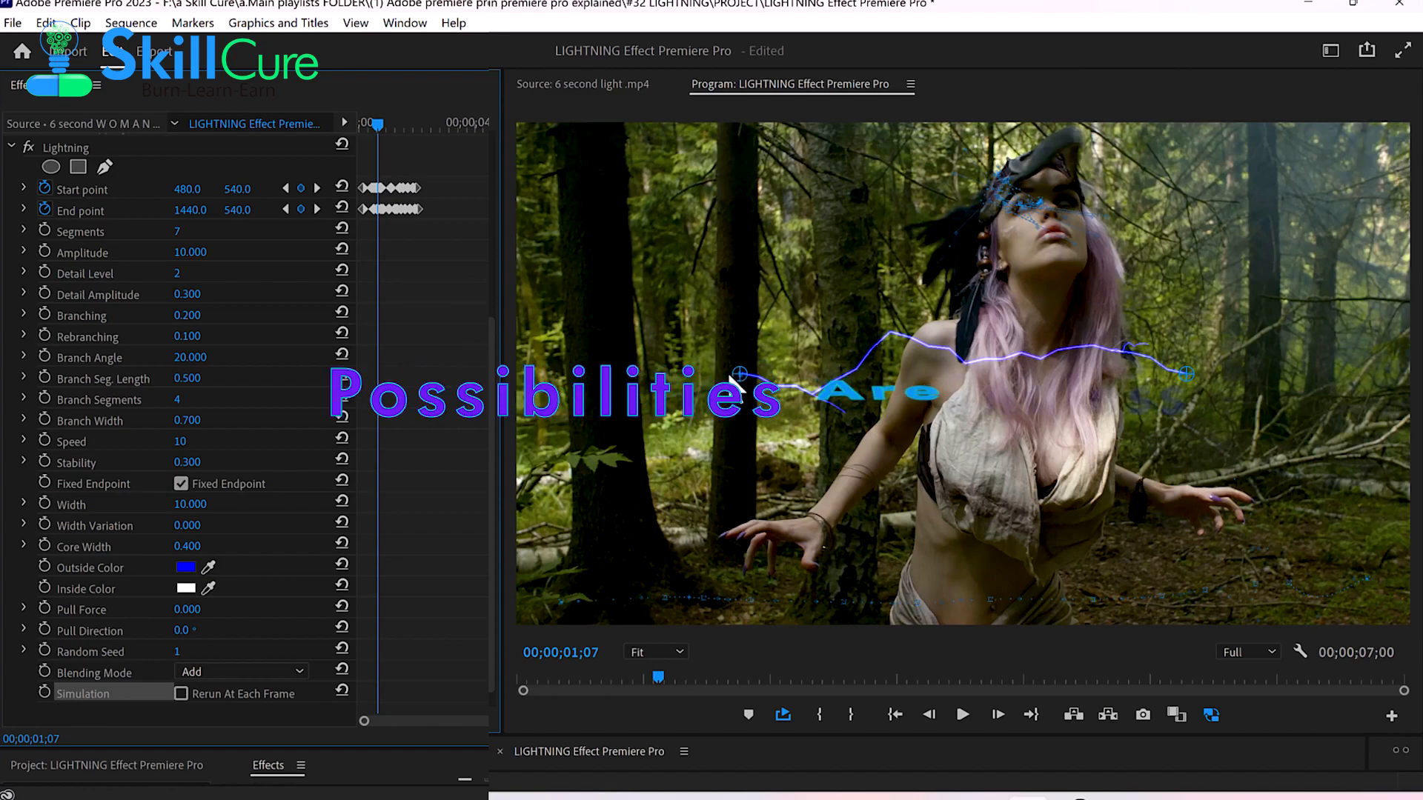
pyautogui.moveTo(658, 678); pyautogui.dragTo(698, 676)
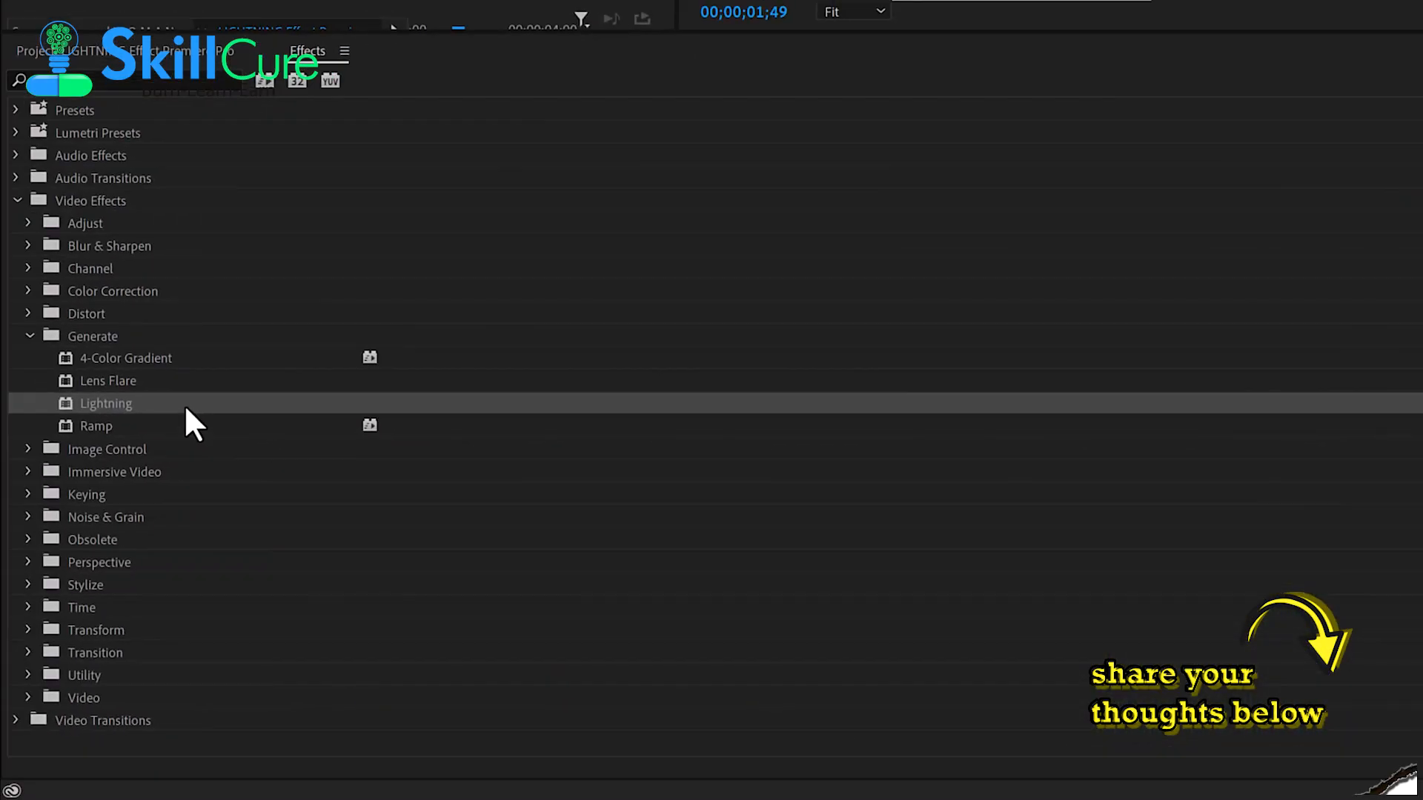
pyautogui.click(73, 333)
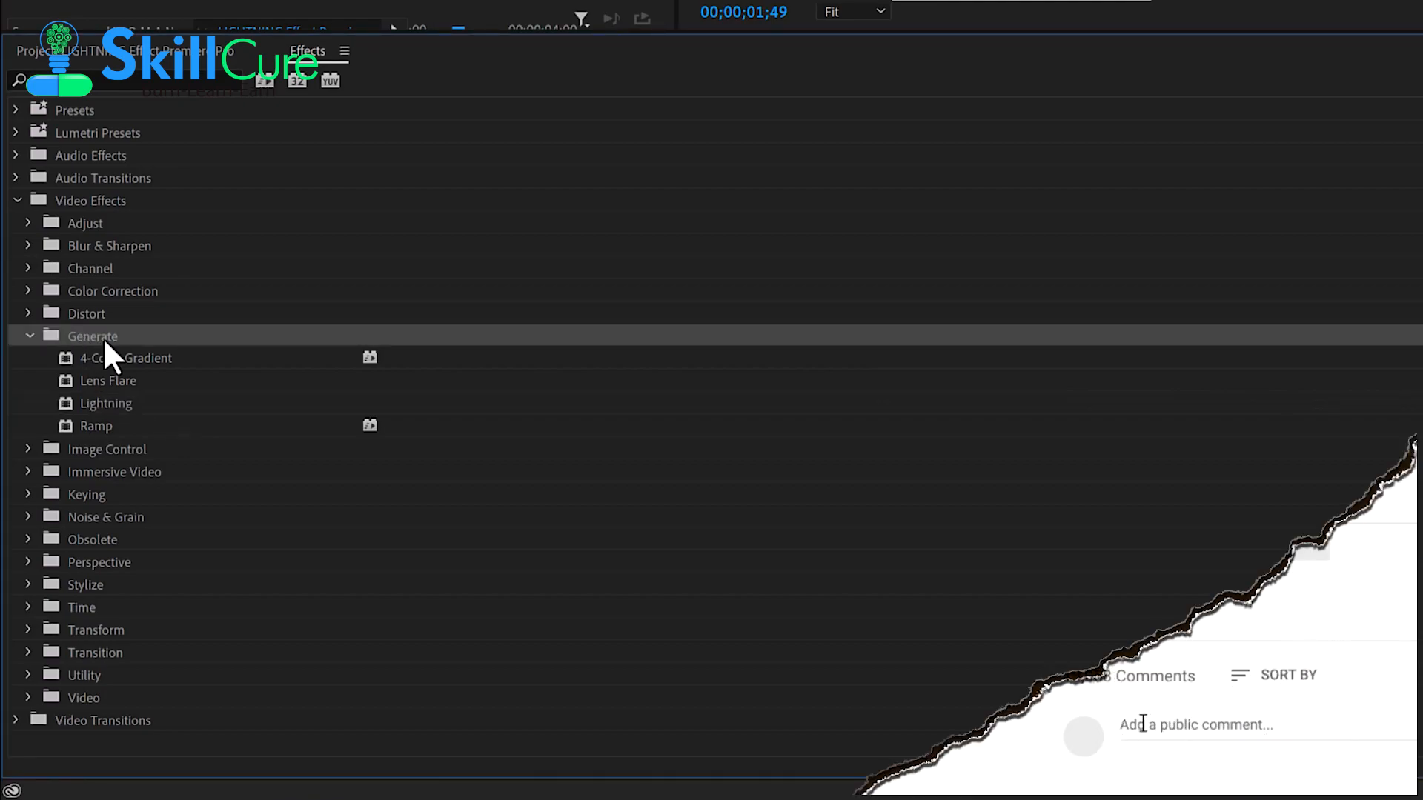
pyautogui.click(105, 418)
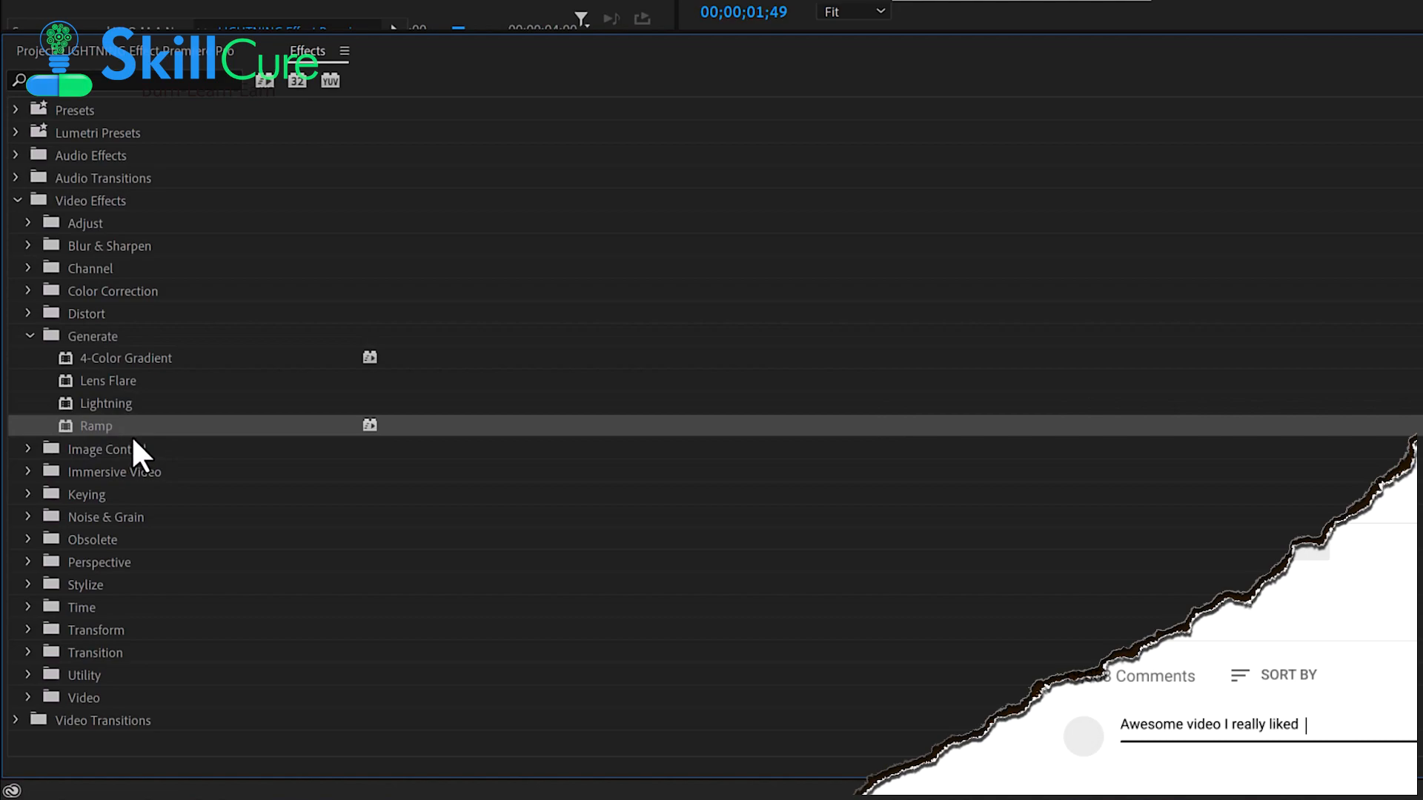